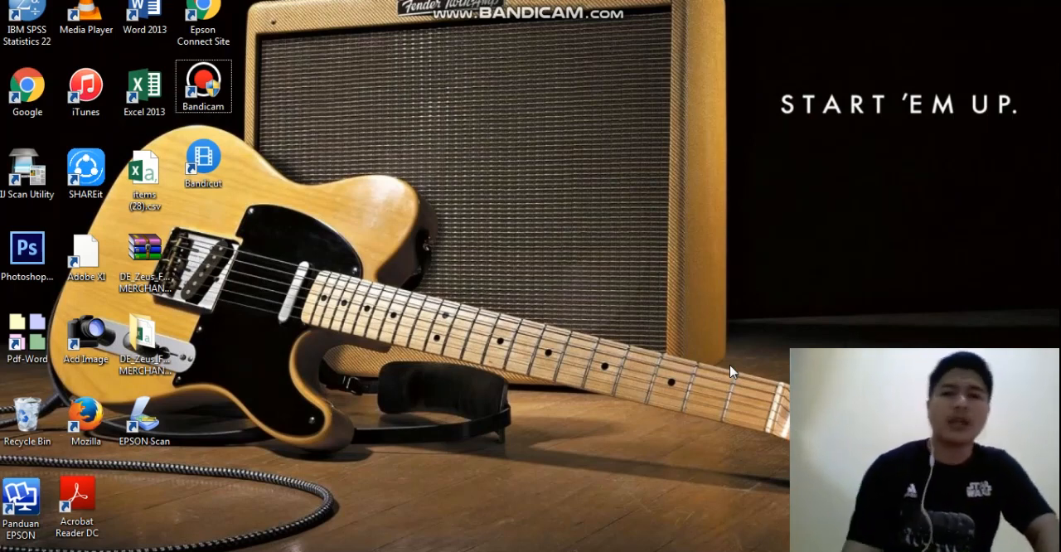
Open Notepad with a blank document and maximize its window
{"action": "left_click", "coordinate": [22, 550]}
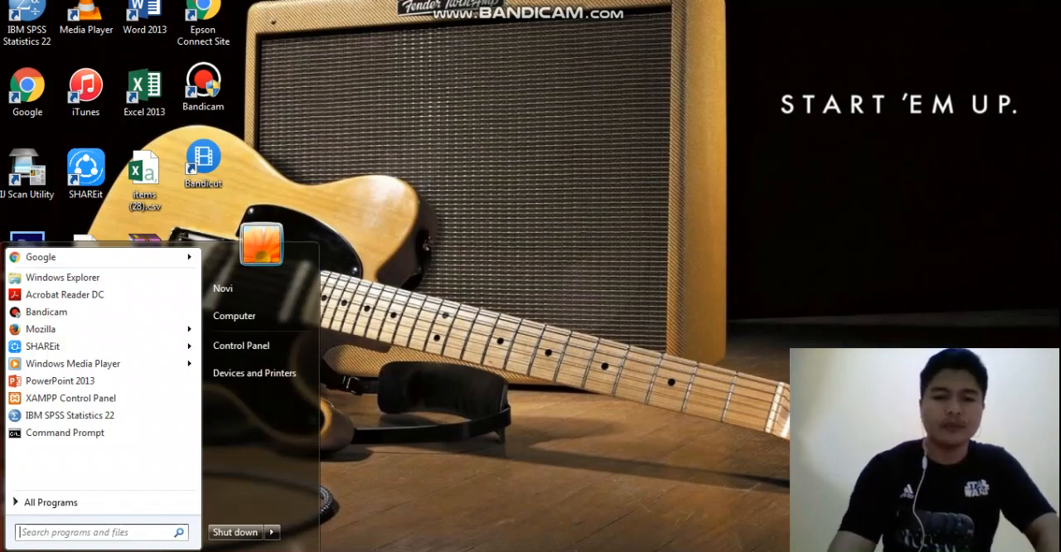
{"action": "type", "text": "note"}
{"action": "key", "text": "Return"}
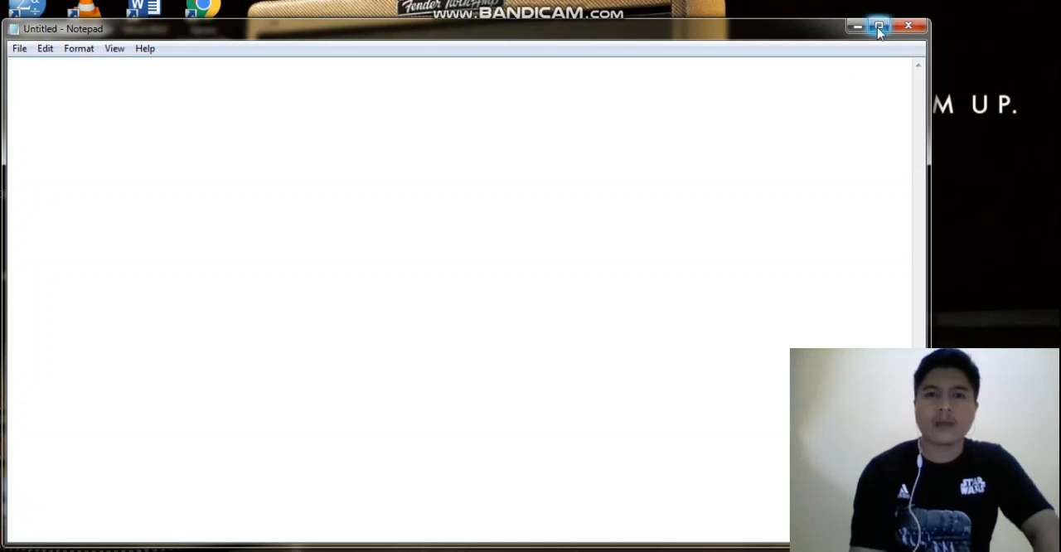
{"action": "left_click", "coordinate": [879, 27]}
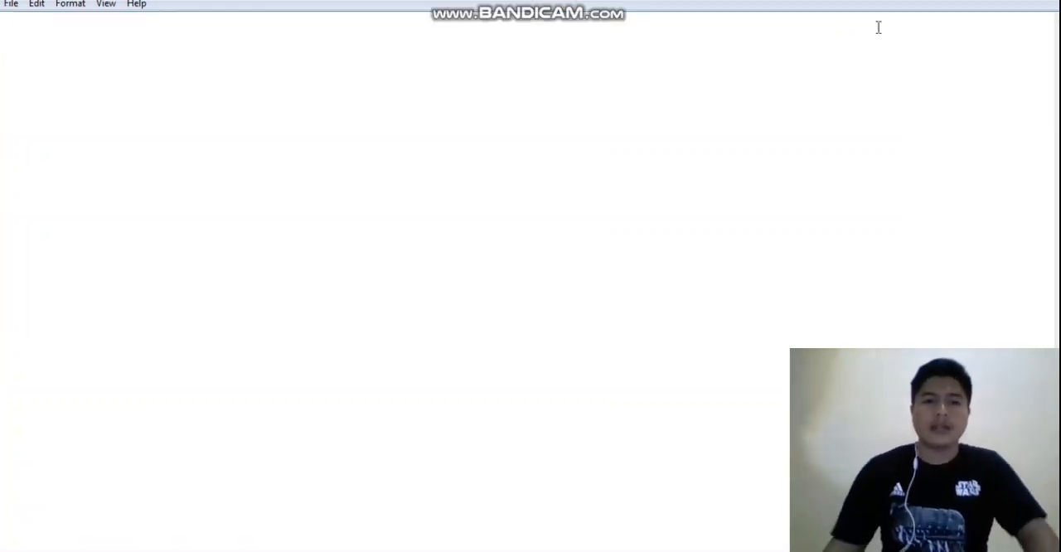
Write the heading "lookup" and, on the line below, "menggambil data dari sebuah tabel dengan bantuan tabel bantu"
{"action": "type", "text": "lookup"}
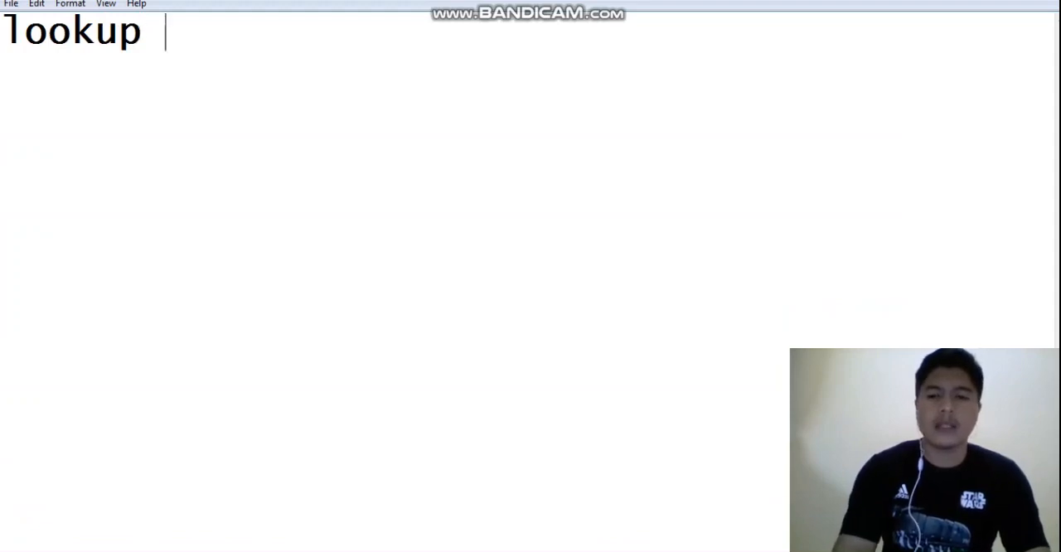
{"action": "key", "text": "Return"}
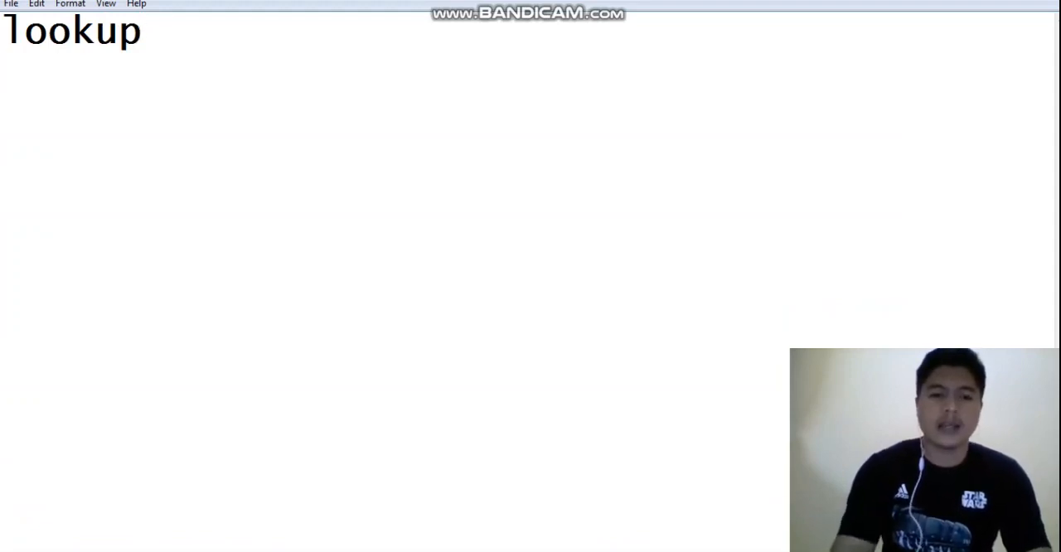
{"action": "type", "text": "men"}
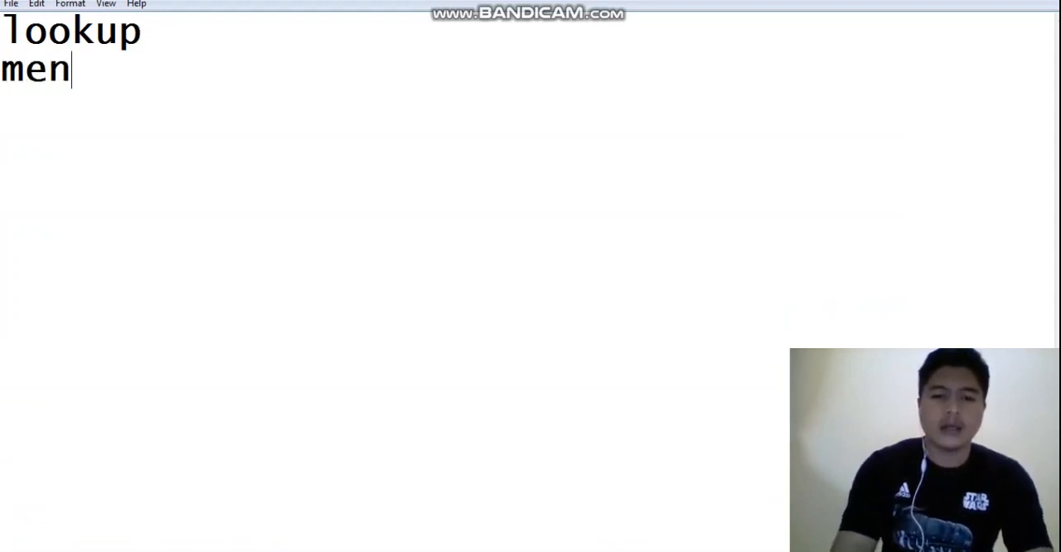
{"action": "type", "text": "ggambil data "}
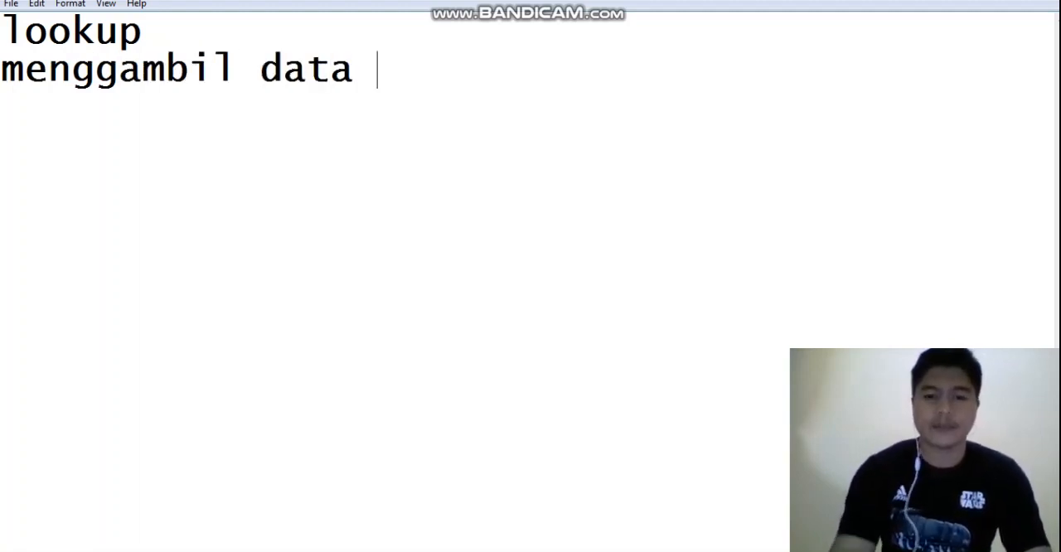
{"action": "type", "text": "dar"}
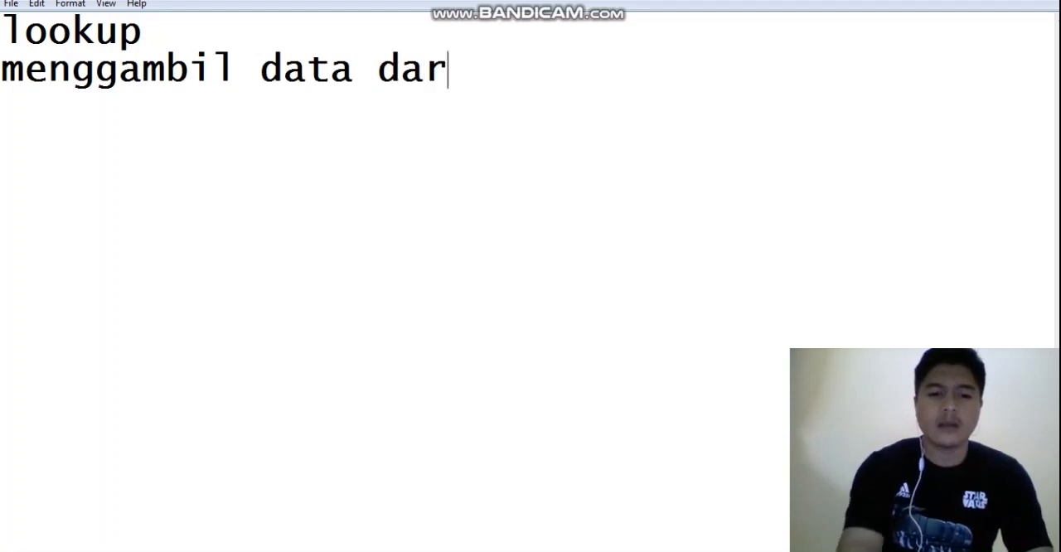
{"action": "type", "text": "i sebuah"}
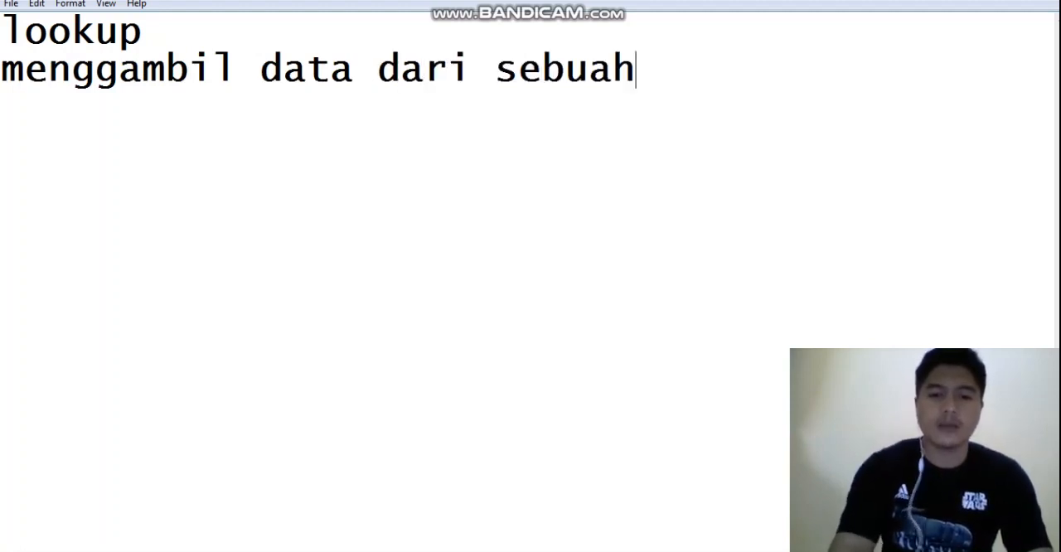
{"action": "type", "text": " tabel den"}
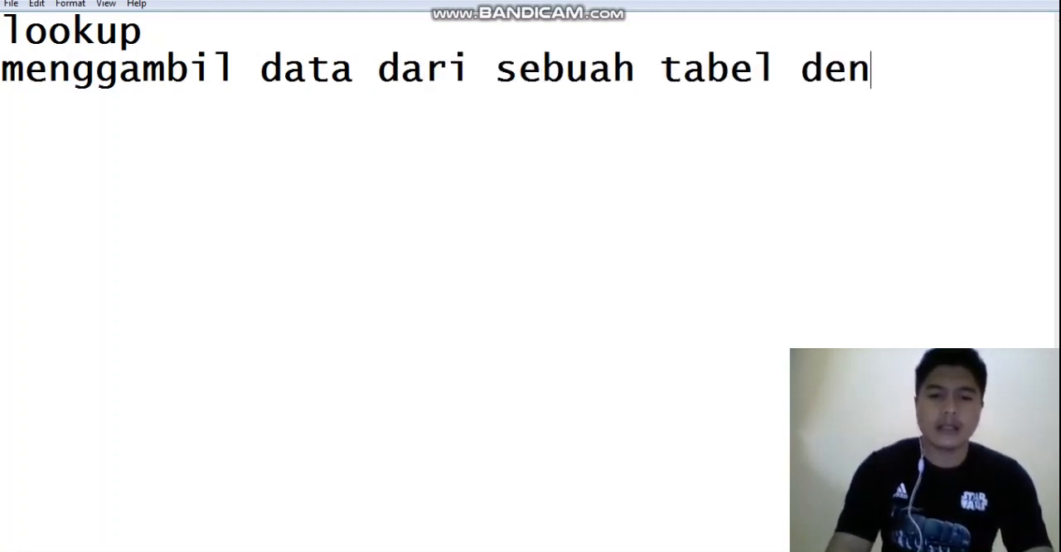
{"action": "type", "text": "gam bantuan "}
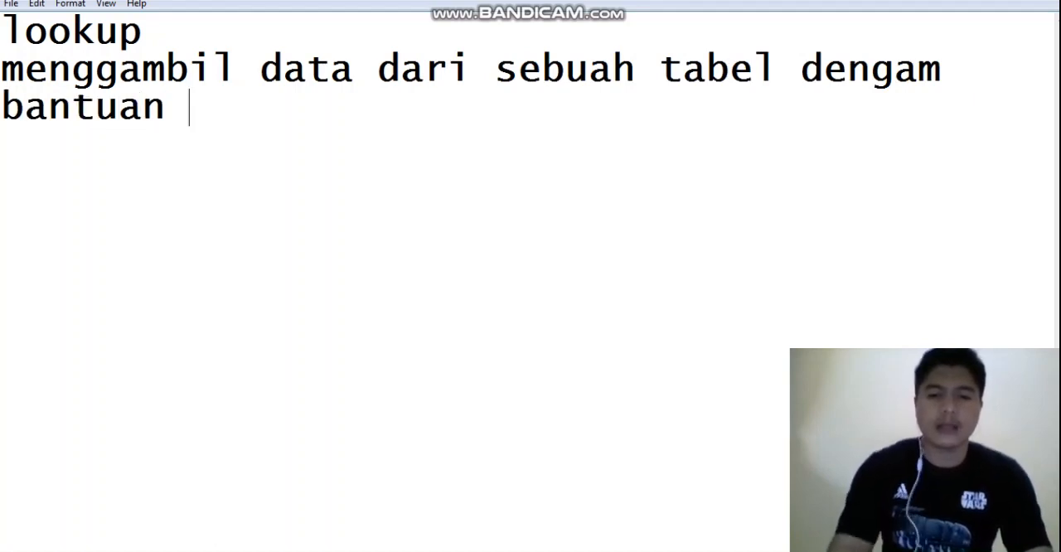
{"action": "type", "text": "tabel bantu"}
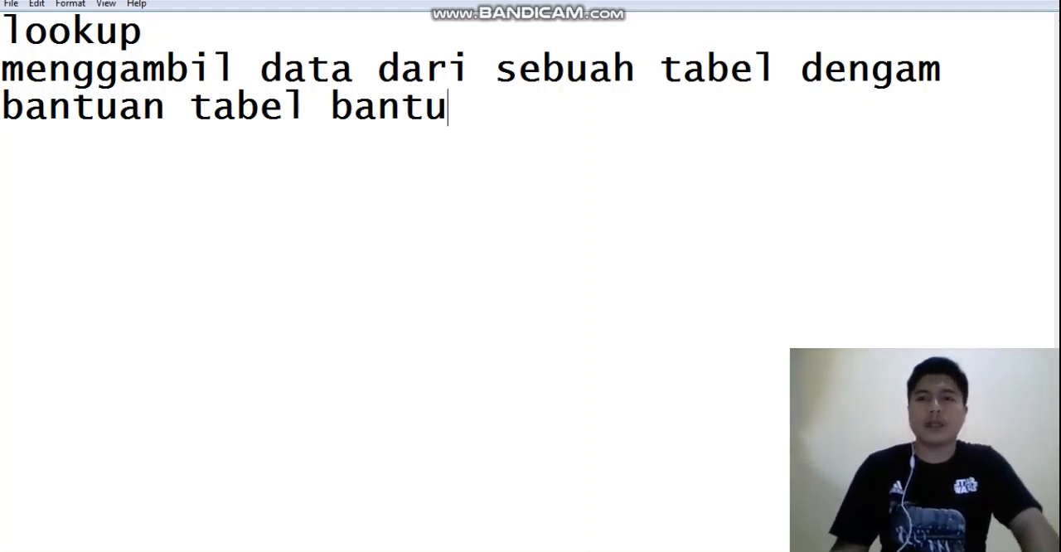
{"action": "left_click", "coordinate": [945, 76]}
{"action": "key", "text": "BackSpace"}
{"action": "type", "text": "n"}
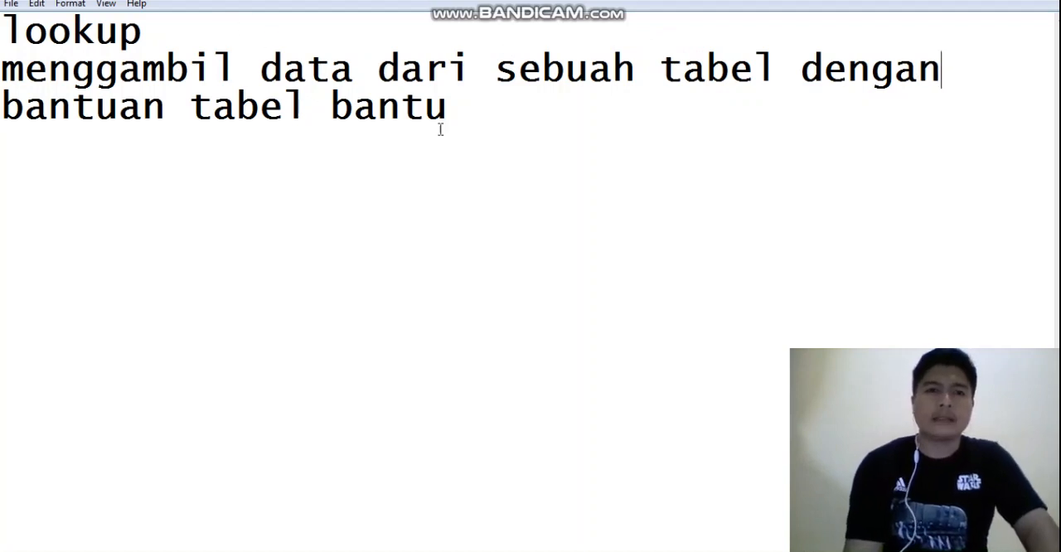
Below the definition, leave a blank line and add "2 jenis :" with the dashed list items "vlookup" and "hlookup"
{"action": "left_click", "coordinate": [509, 105]}
{"action": "key", "text": "Return"}
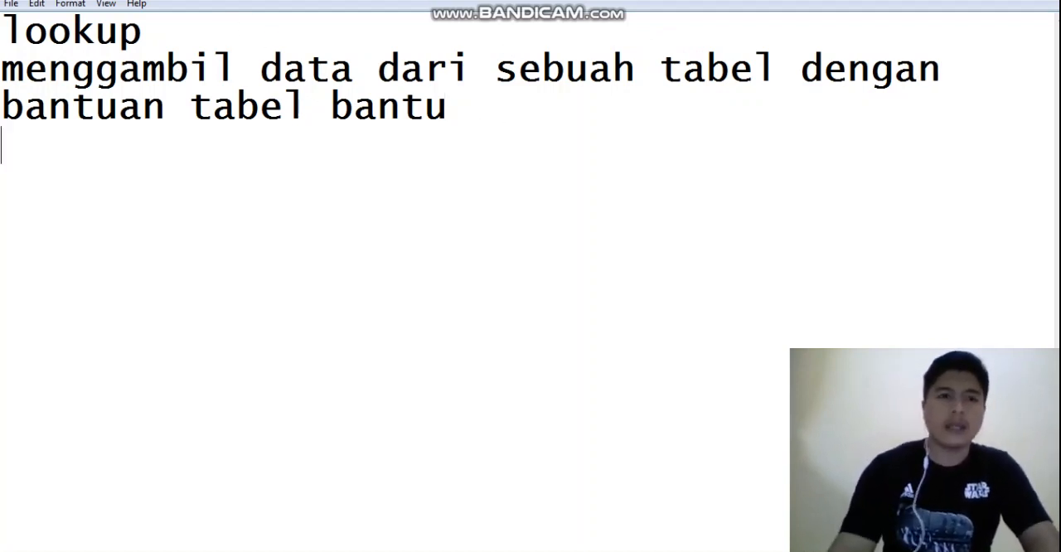
{"action": "key", "text": "Return"}
{"action": "type", "text": "2 j"}
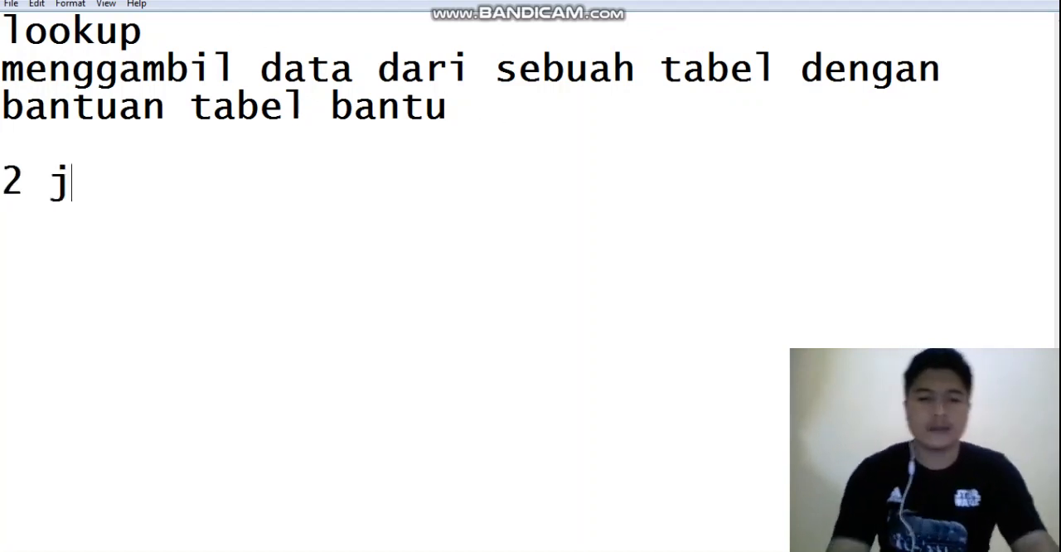
{"action": "type", "text": "enis :"}
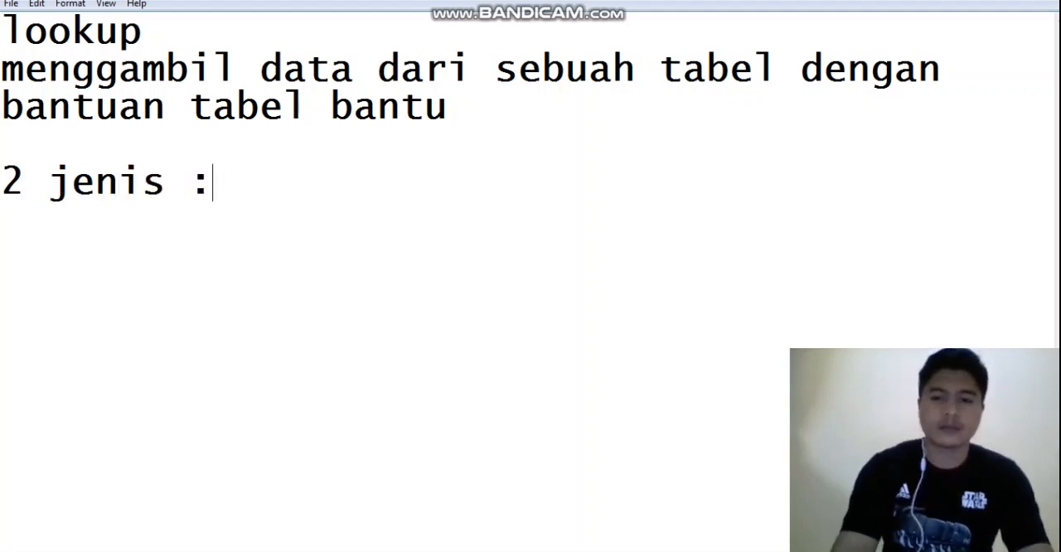
{"action": "key", "text": "Return"}
{"action": "type", "text": "- "}
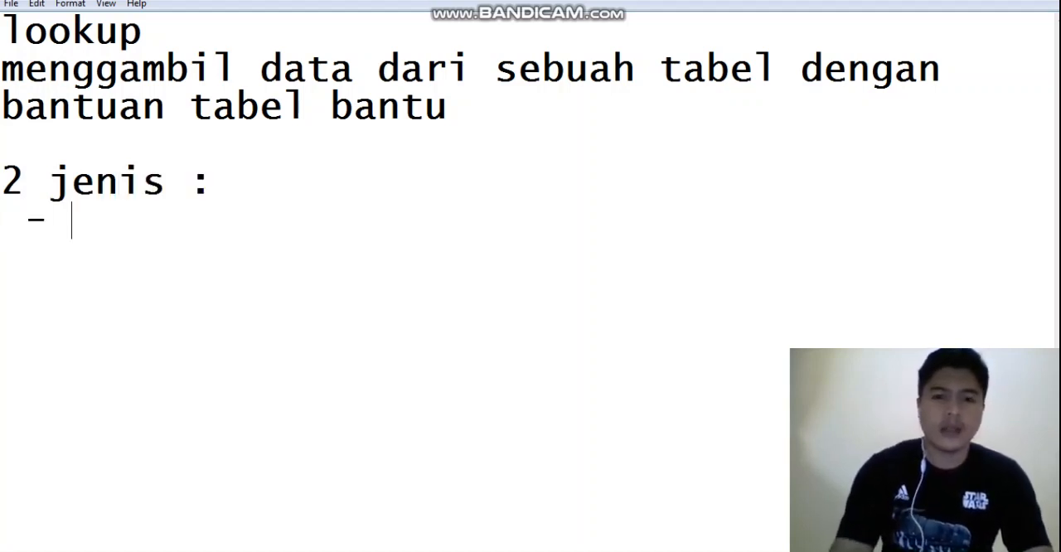
{"action": "type", "text": "vlookup"}
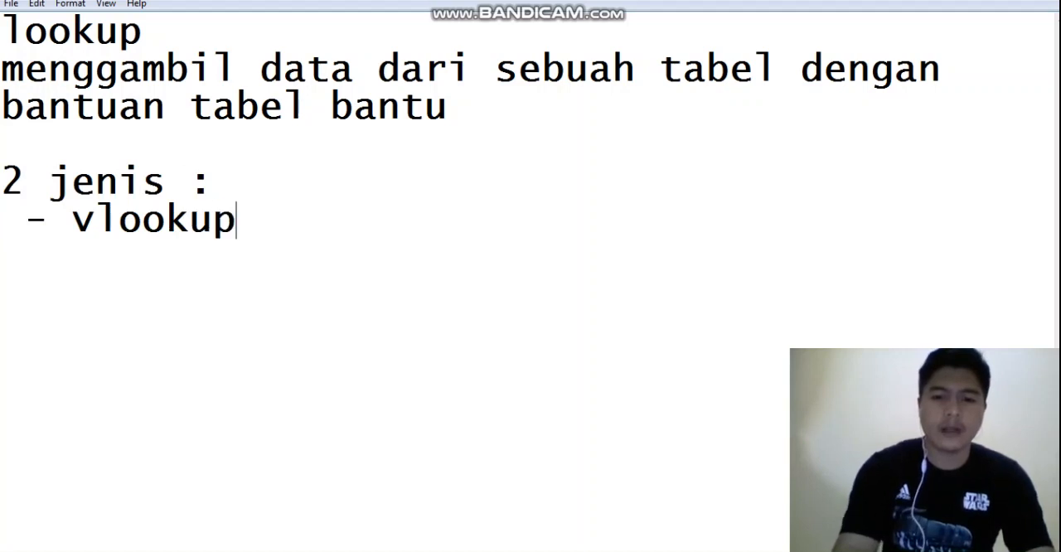
{"action": "key", "text": "Return"}
{"action": "type", "text": "- "}
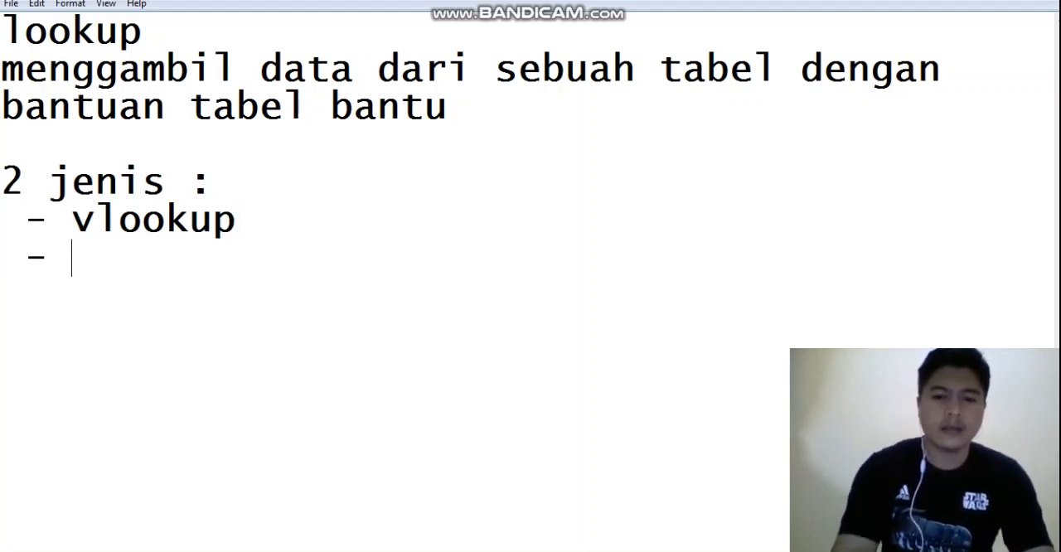
{"action": "type", "text": "hlookup"}
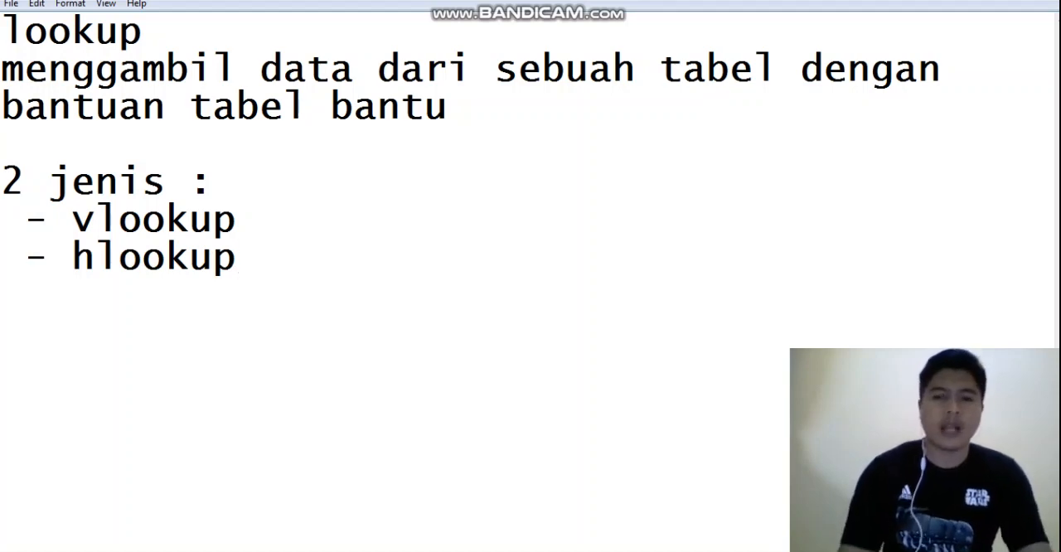
Append "--> data secara vertikal" to the vlookup list item
{"action": "key", "text": "Up"}
{"action": "key", "text": "Right"}
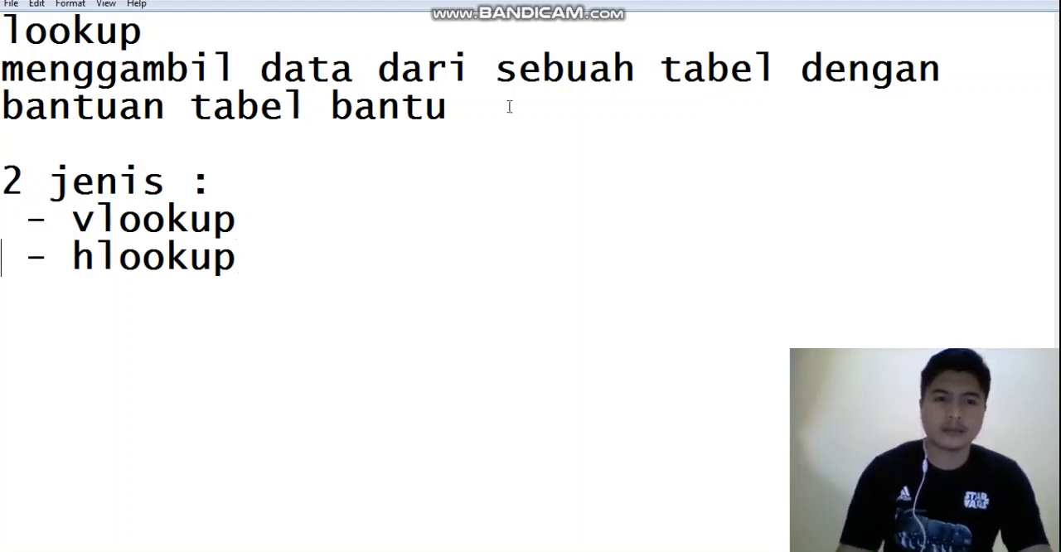
{"action": "key", "text": "Left"}
{"action": "type", "text": "--> "}
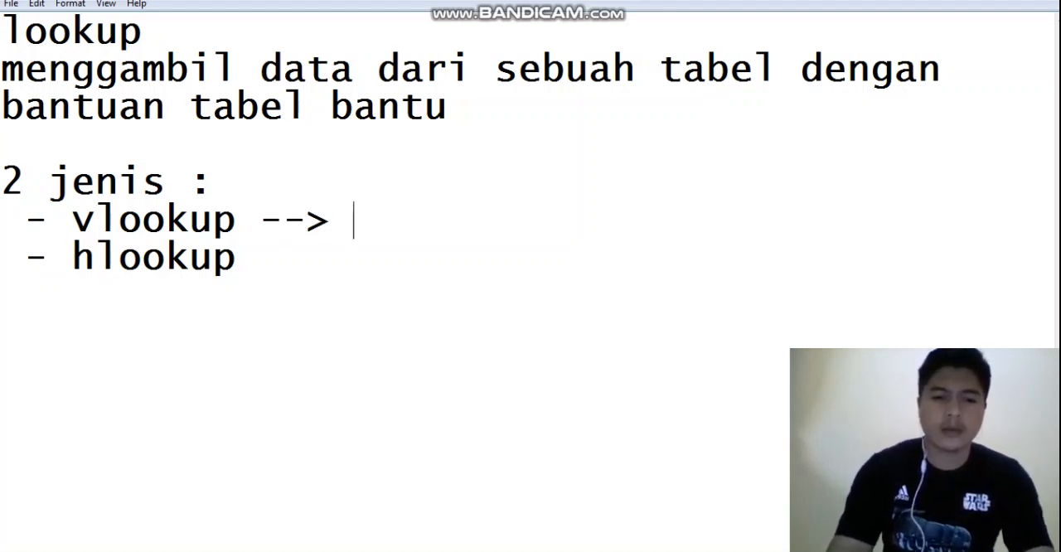
{"action": "type", "text": "data sev"}
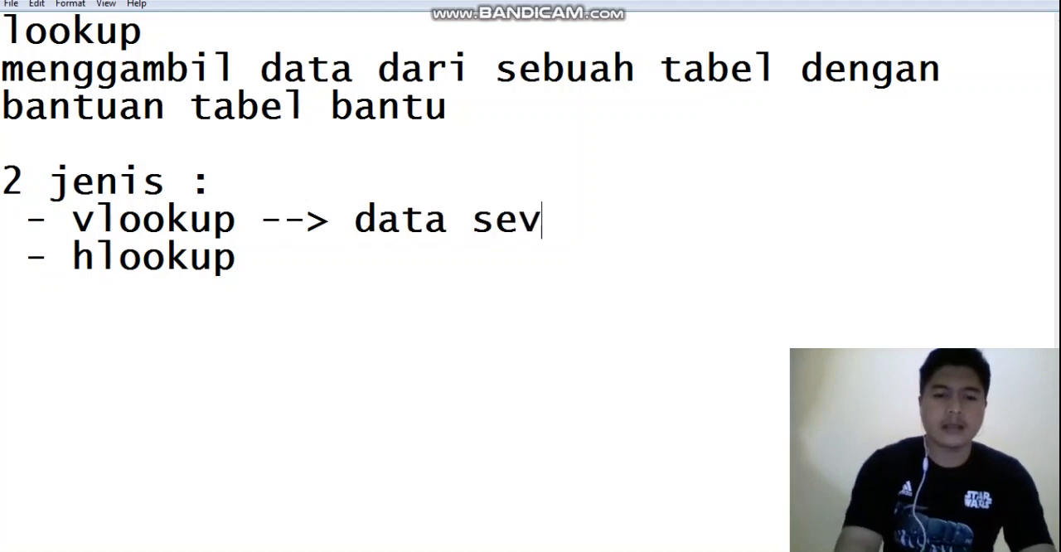
{"action": "key", "text": "BackSpace"}
{"action": "type", "text": "cara vertikal"}
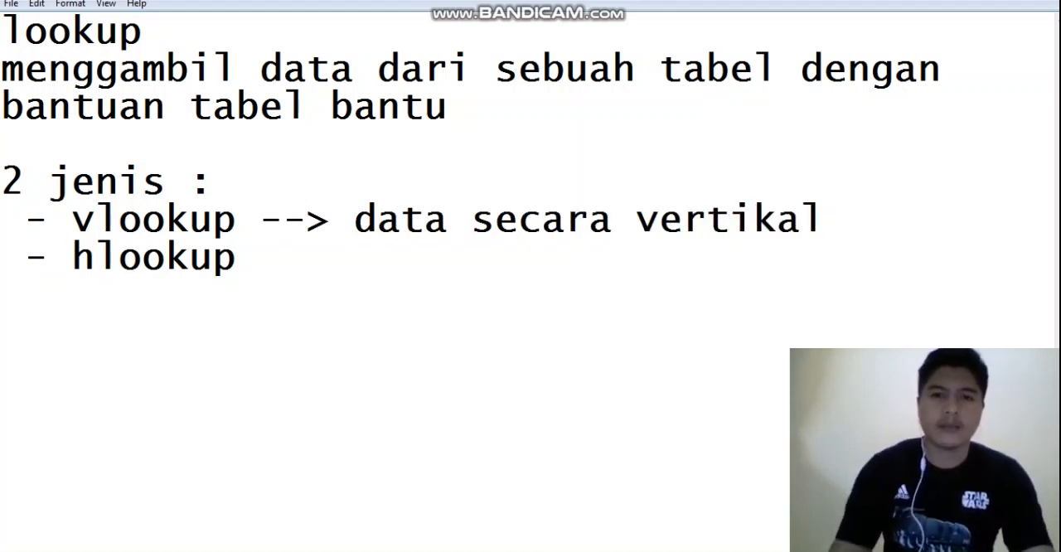
Append "--> data secara horizontal" to the hlookup list item
{"action": "key", "text": "Down"}
{"action": "type", "text": "--"}
{"action": "key", "text": "BackSpace"}
{"action": "key", "text": "BackSpace"}
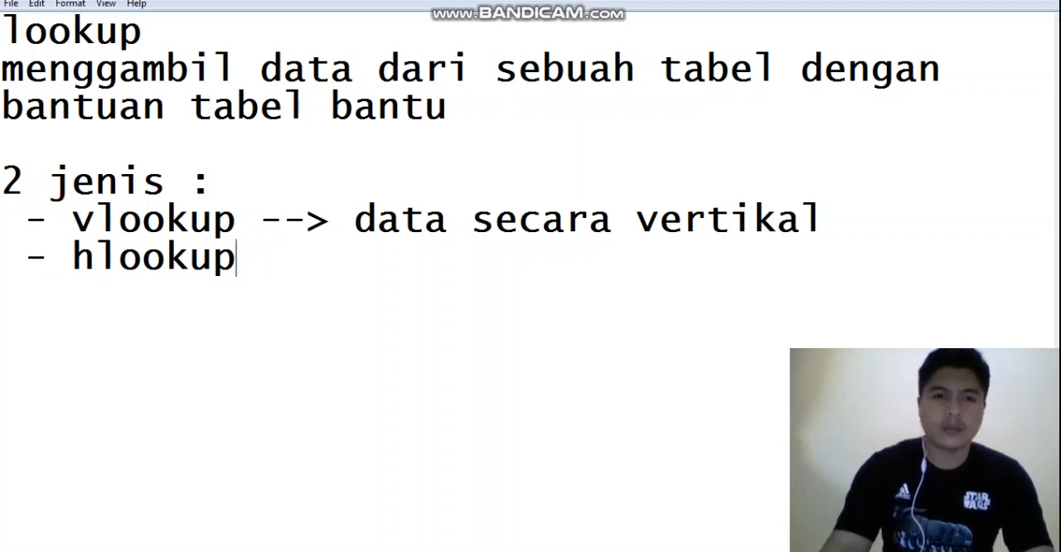
{"action": "type", "text": "--"}
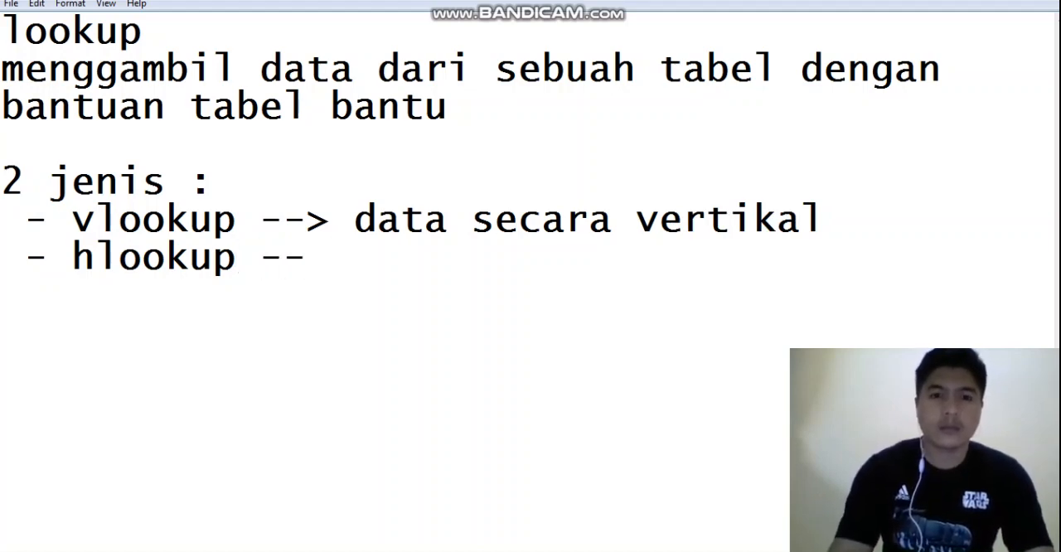
{"action": "key", "text": "BackSpace"}
{"action": "type", "text": "> data secara "}
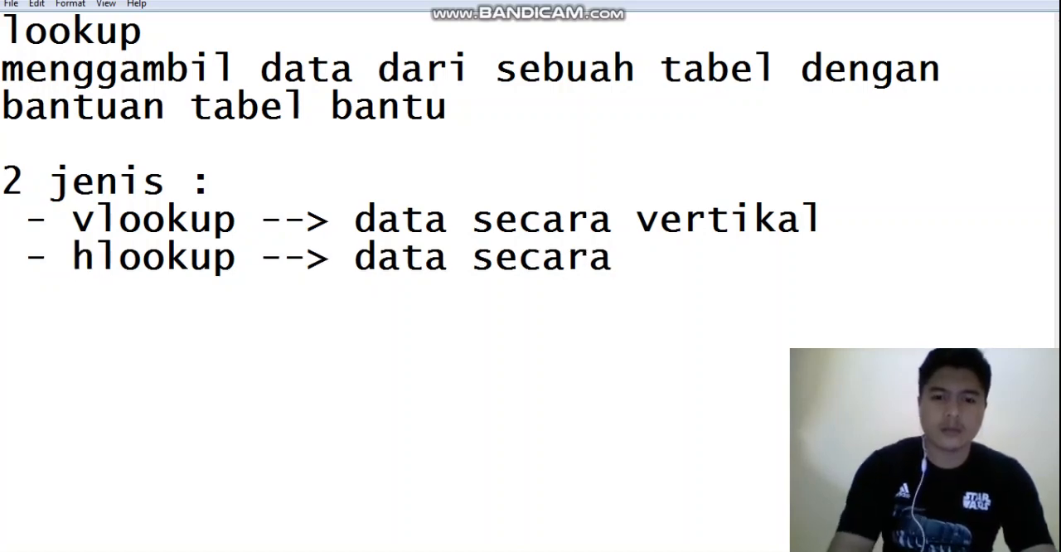
{"action": "type", "text": "horizon"}
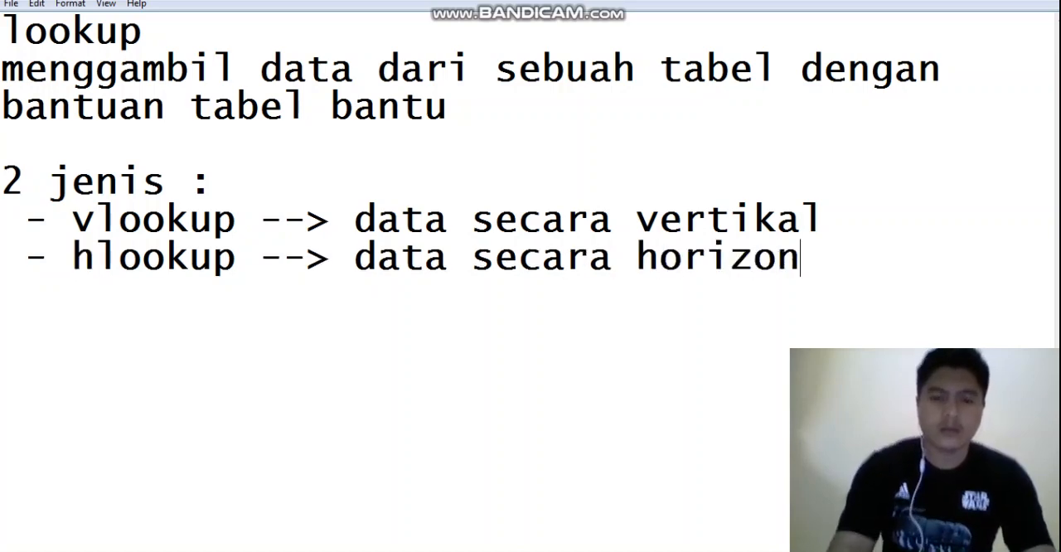
{"action": "type", "text": "tal"}
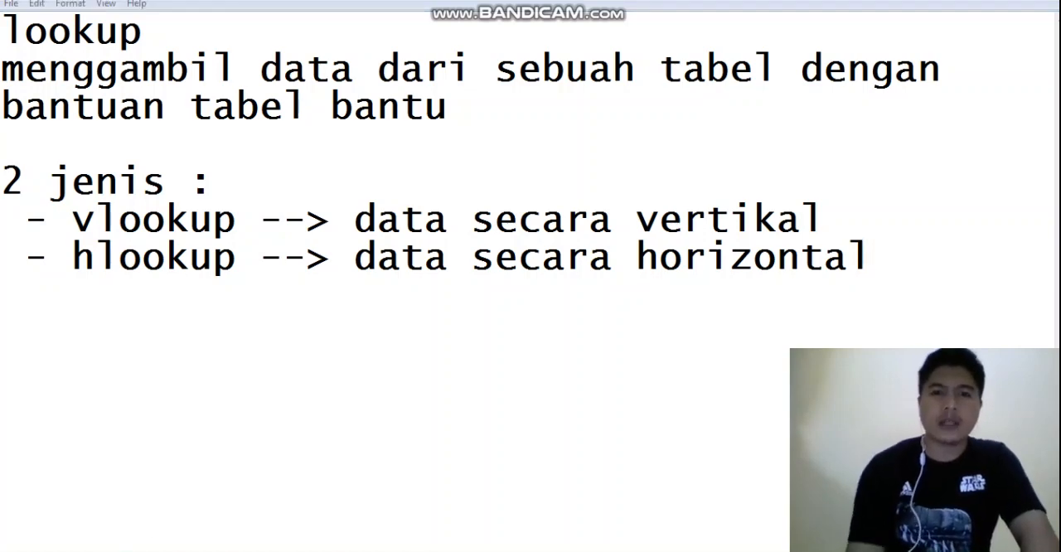
Switch to the Excel workbook and examine the VLOOKUP and HLOOKUP tables together with their vertical and horizontal helper tables
{"action": "key", "text": "alt+Tab"}
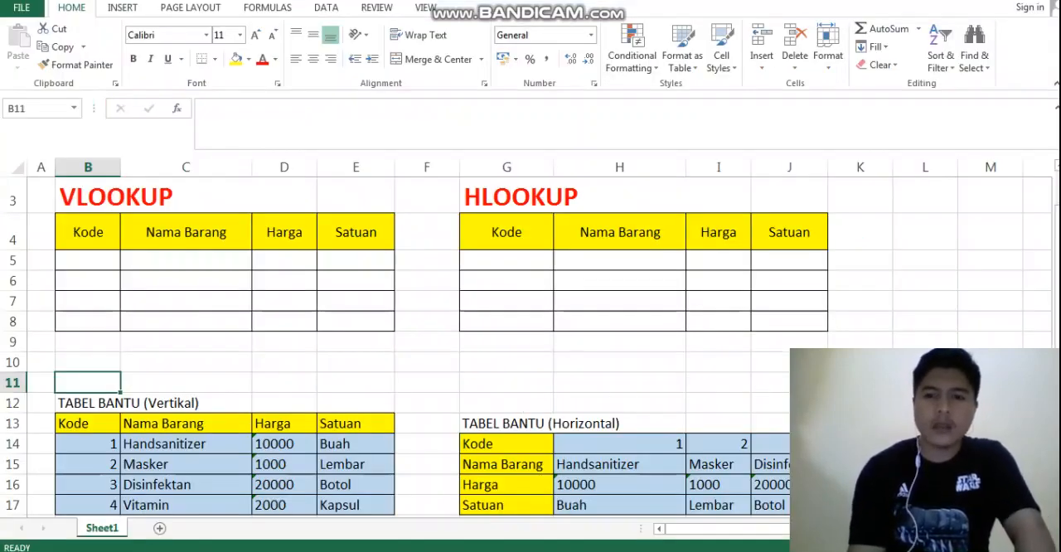
{"action": "key", "text": "Right"}
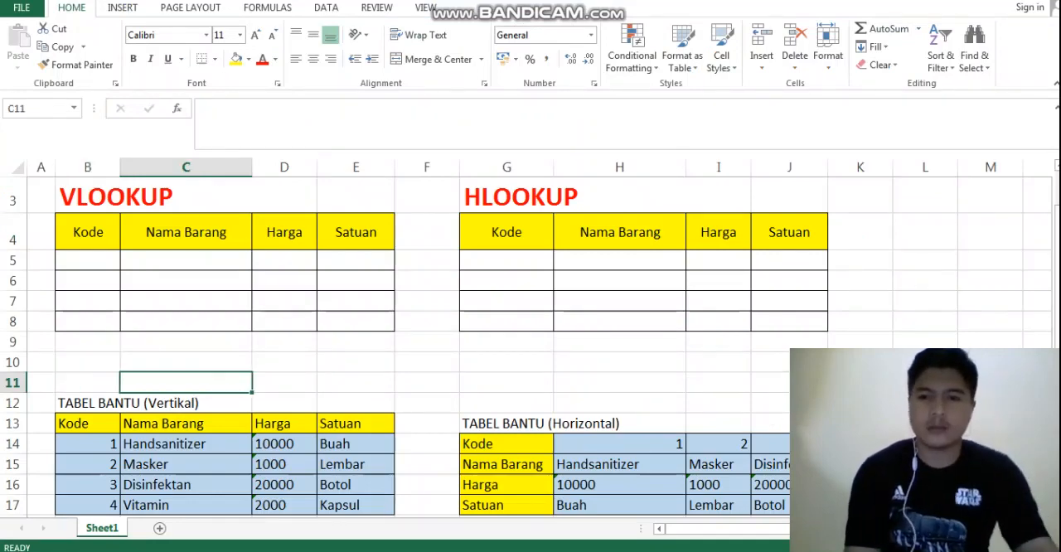
{"action": "left_click", "coordinate": [926, 547]}
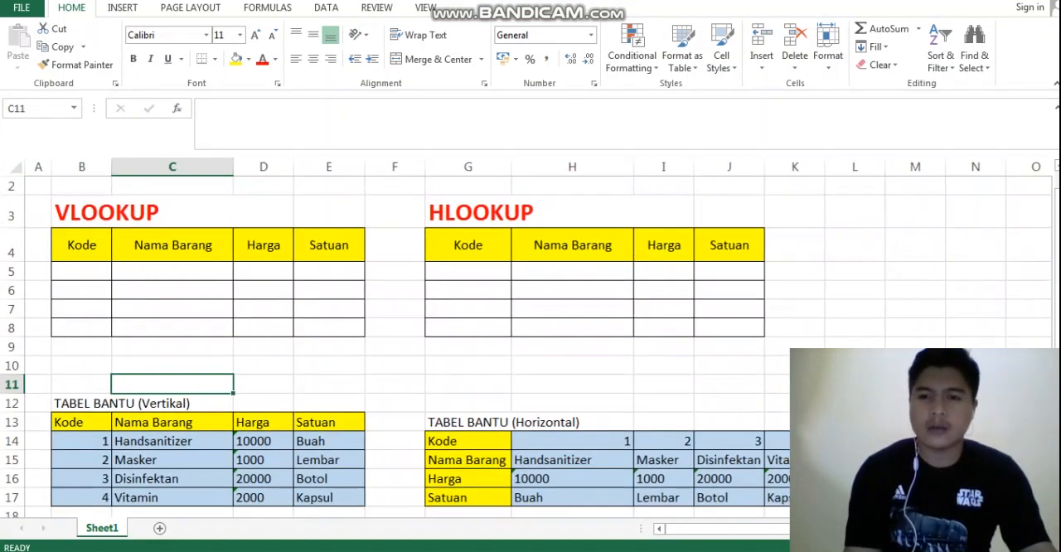
{"action": "left_click_drag", "start_coordinate": [1057, 314], "coordinate": [1056, 330]}
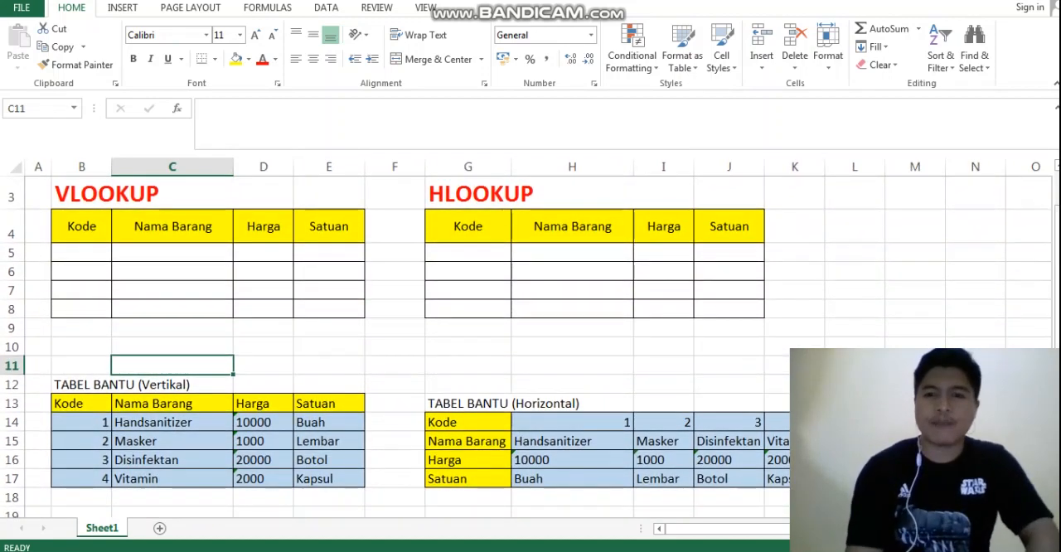
{"action": "left_click", "coordinate": [263, 365]}
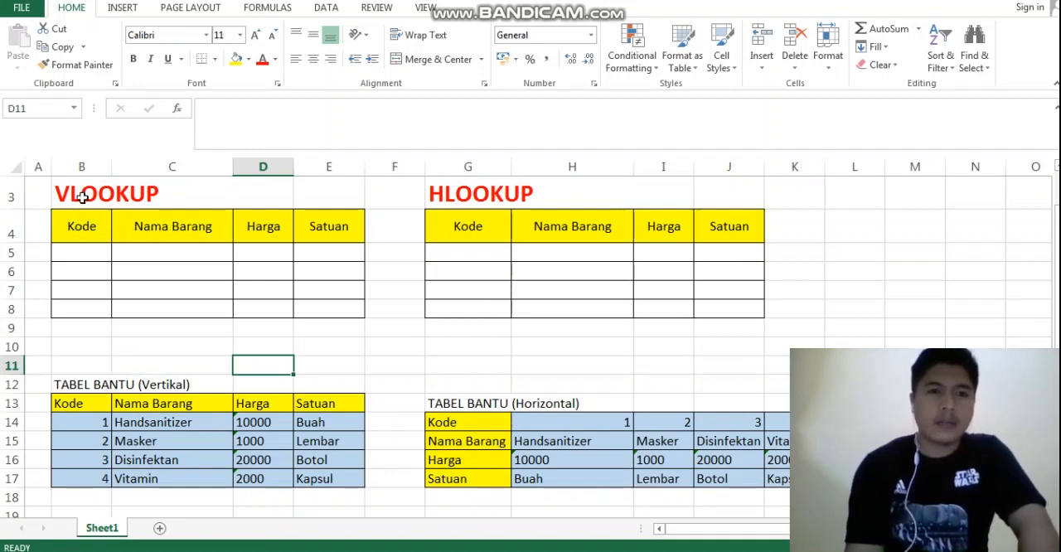
{"action": "left_click", "coordinate": [228, 224]}
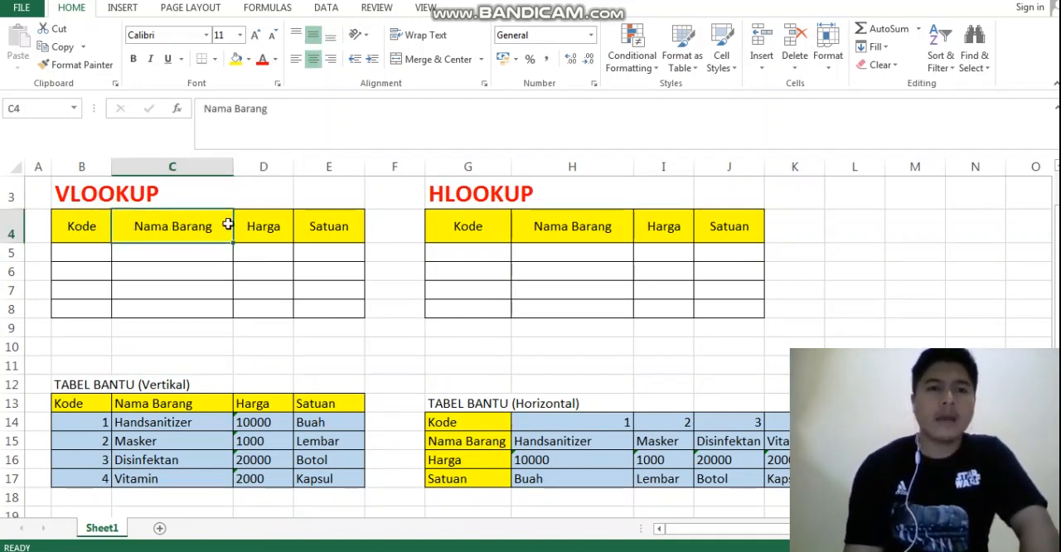
Examine the VLOOKUP table's headers and the Kode, Nama Barang, Harga and Satuan columns of the vertical helper table
{"action": "left_click", "coordinate": [254, 229]}
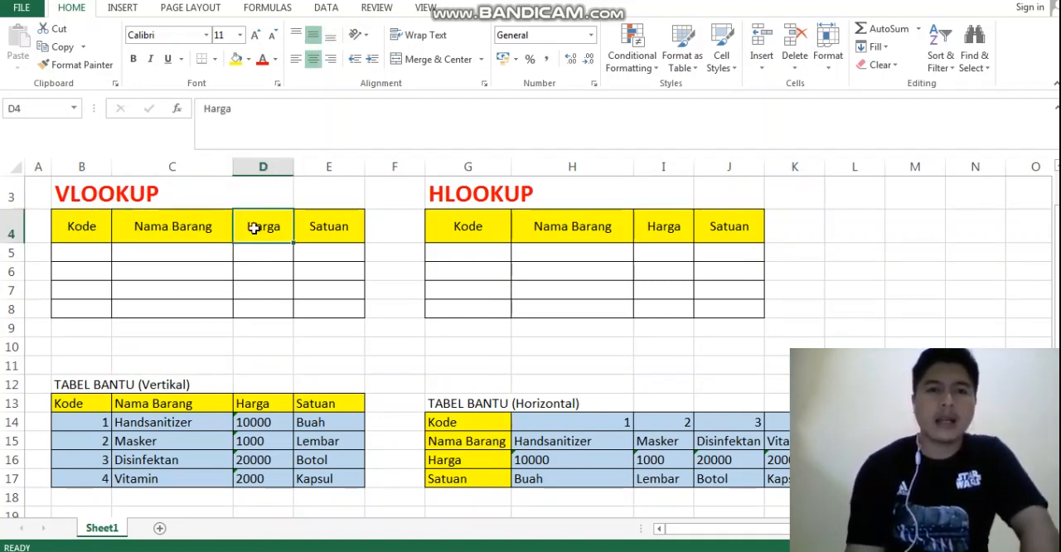
{"action": "left_click", "coordinate": [328, 229]}
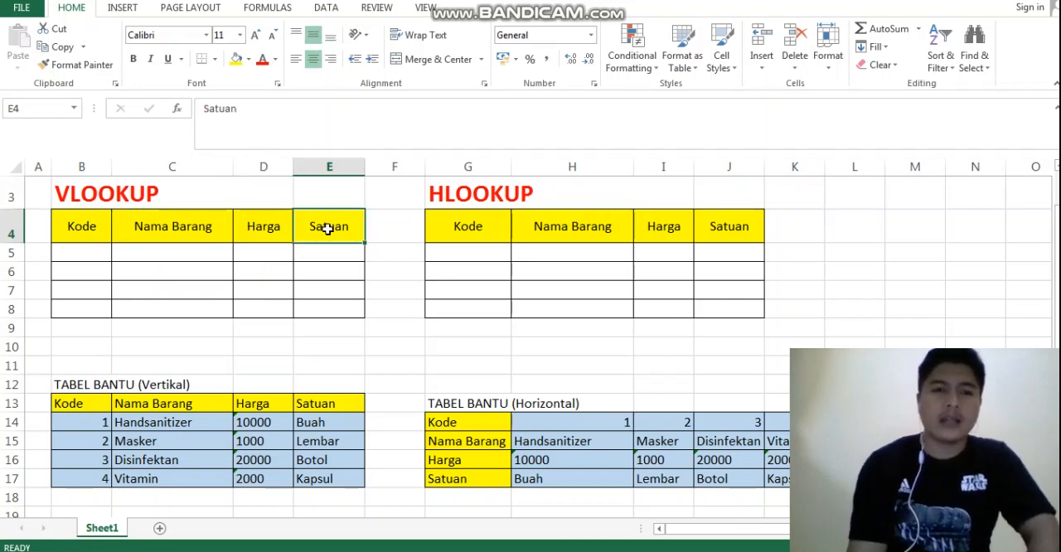
{"action": "left_click", "coordinate": [66, 387]}
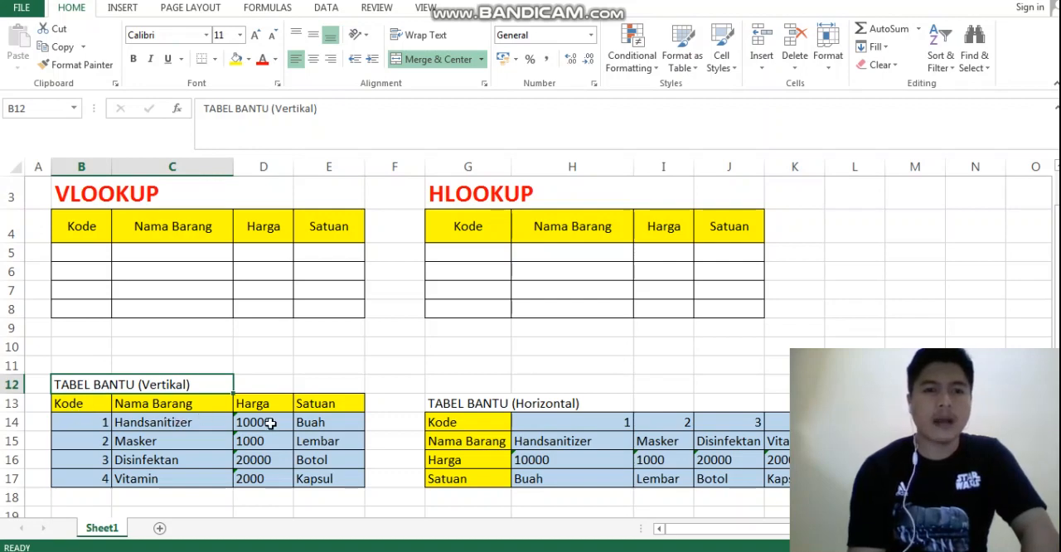
{"action": "left_click", "coordinate": [316, 406]}
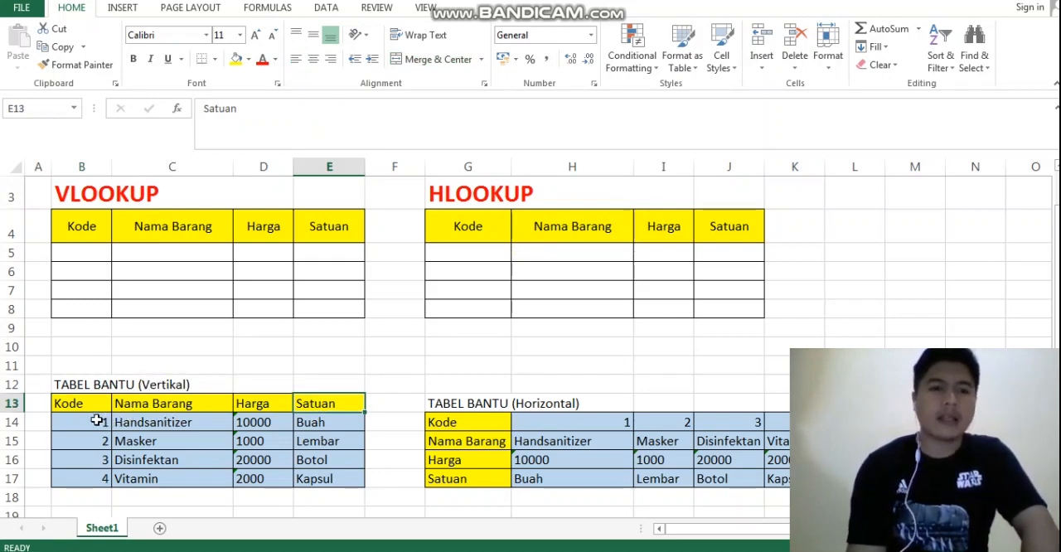
{"action": "left_click_drag", "start_coordinate": [92, 421], "coordinate": [91, 481]}
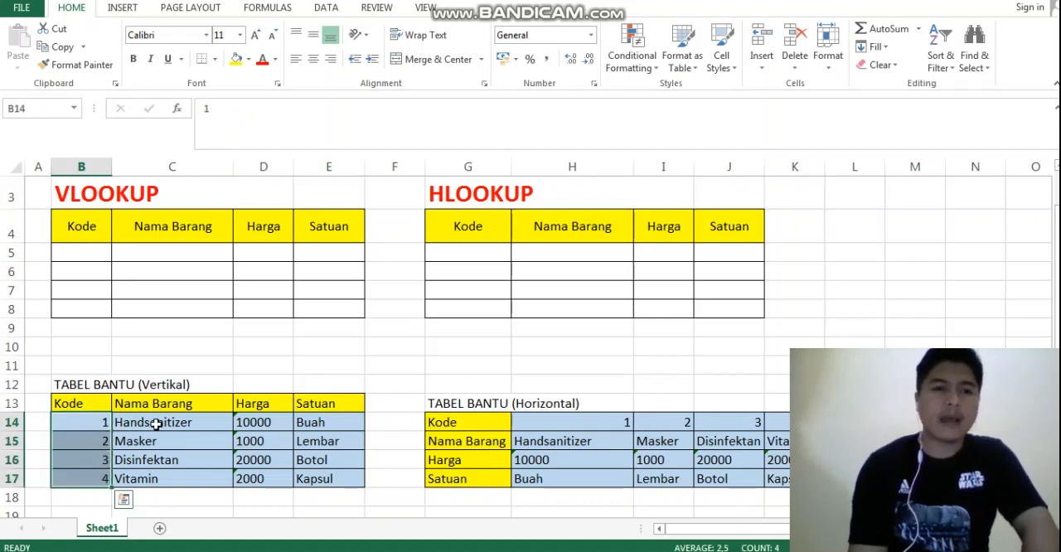
{"action": "left_click_drag", "start_coordinate": [154, 426], "coordinate": [154, 477]}
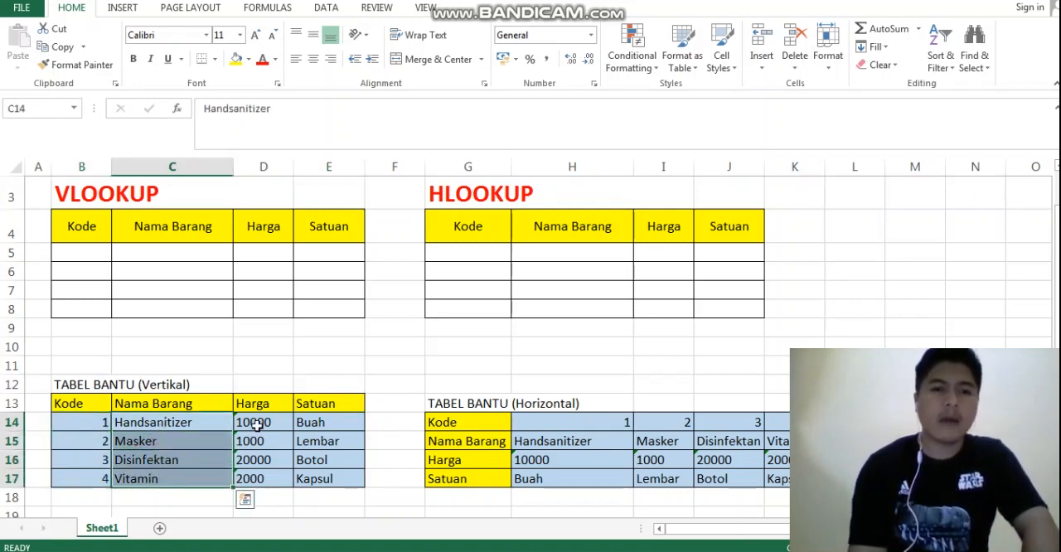
{"action": "left_click_drag", "start_coordinate": [251, 424], "coordinate": [261, 480]}
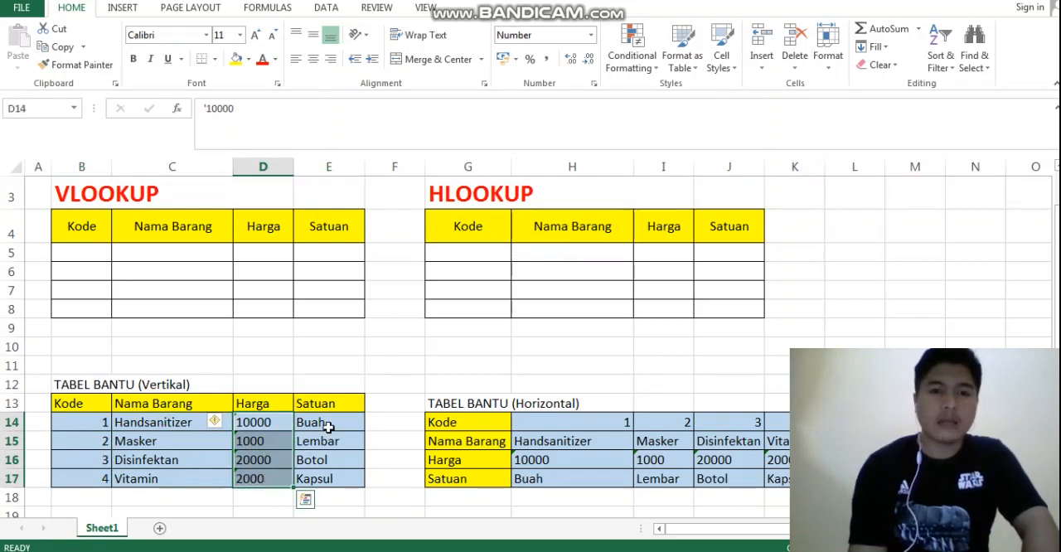
{"action": "left_click_drag", "start_coordinate": [325, 424], "coordinate": [330, 462]}
{"action": "left_click_drag", "start_coordinate": [330, 476], "coordinate": [330, 477]}
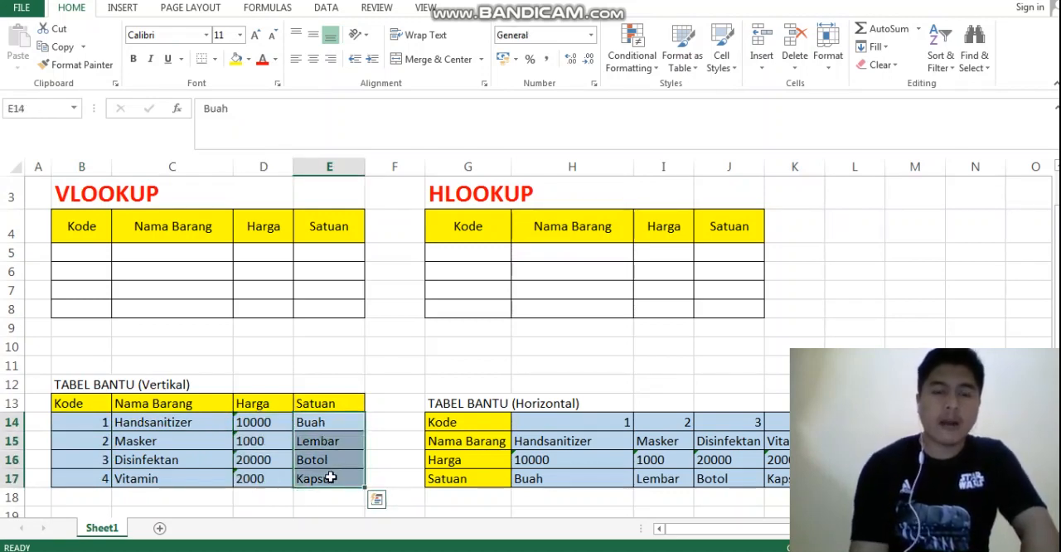
Examine the HLOOKUP heading and the Kode, Nama Barang, Harga and Satuan rows of the horizontal helper table
{"action": "left_click", "coordinate": [434, 403]}
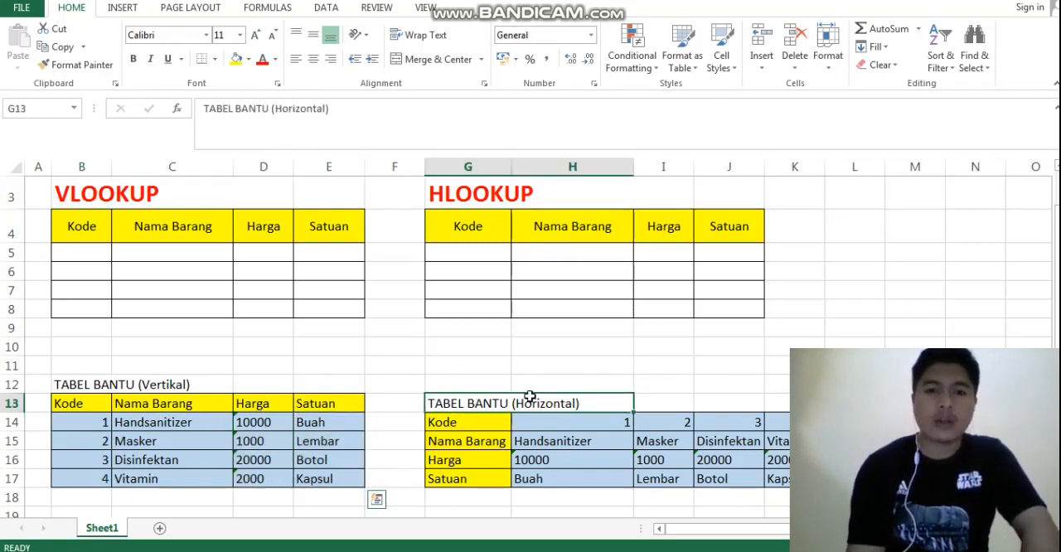
{"action": "left_click", "coordinate": [487, 193]}
{"action": "key", "text": "Right"}
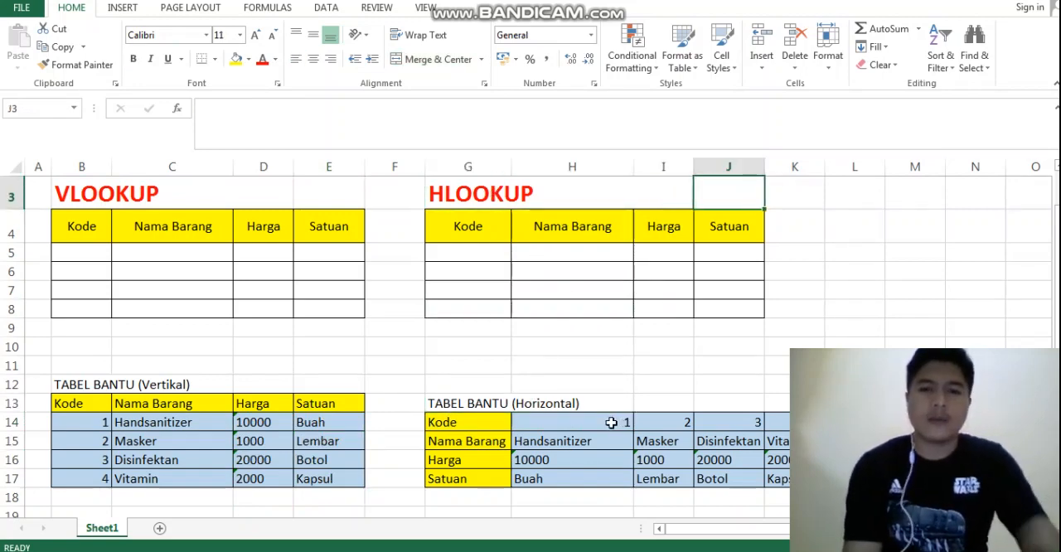
{"action": "left_click_drag", "start_coordinate": [538, 428], "coordinate": [795, 422]}
{"action": "left_click_drag", "start_coordinate": [530, 440], "coordinate": [767, 447]}
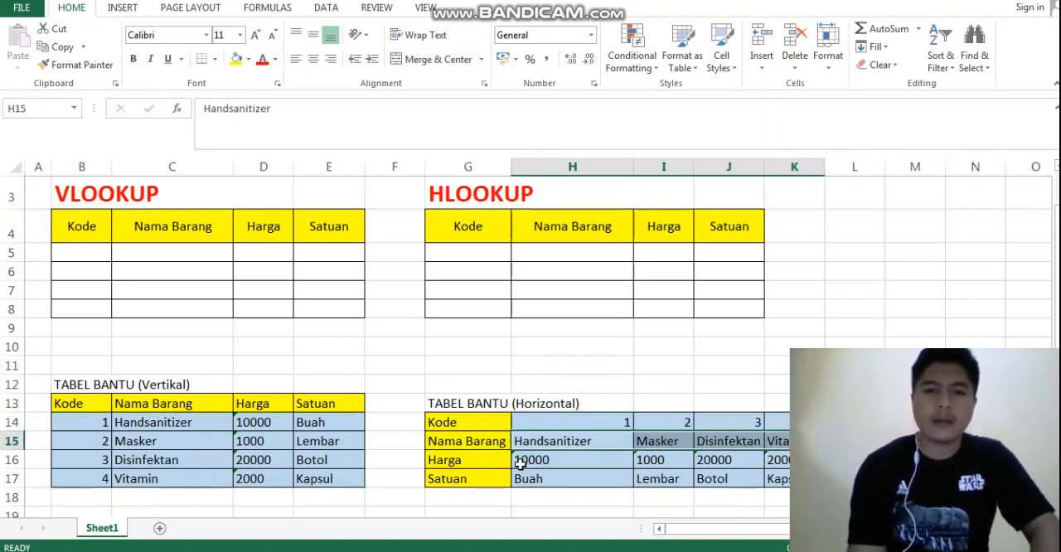
{"action": "left_click_drag", "start_coordinate": [518, 460], "coordinate": [784, 468]}
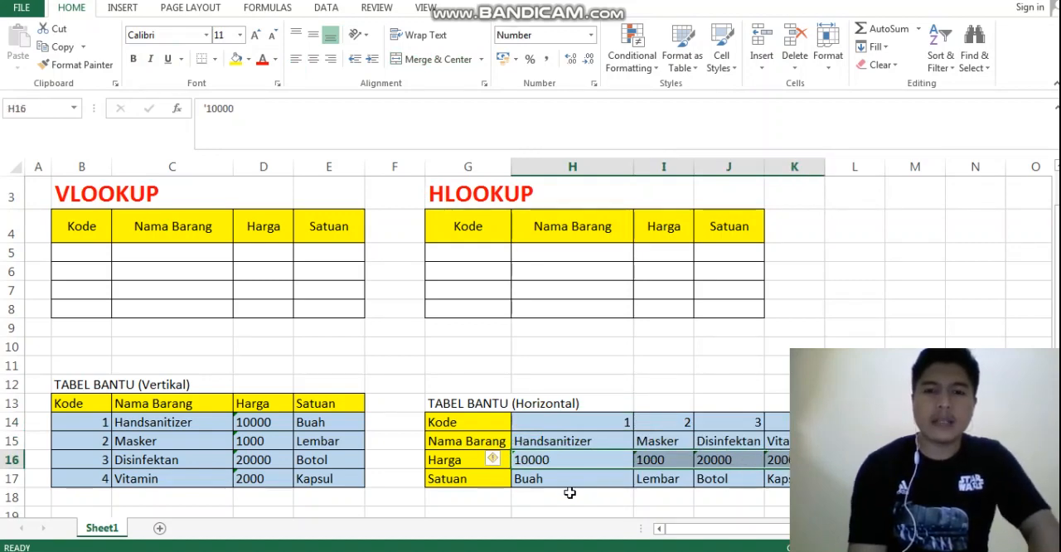
{"action": "left_click_drag", "start_coordinate": [530, 476], "coordinate": [774, 478]}
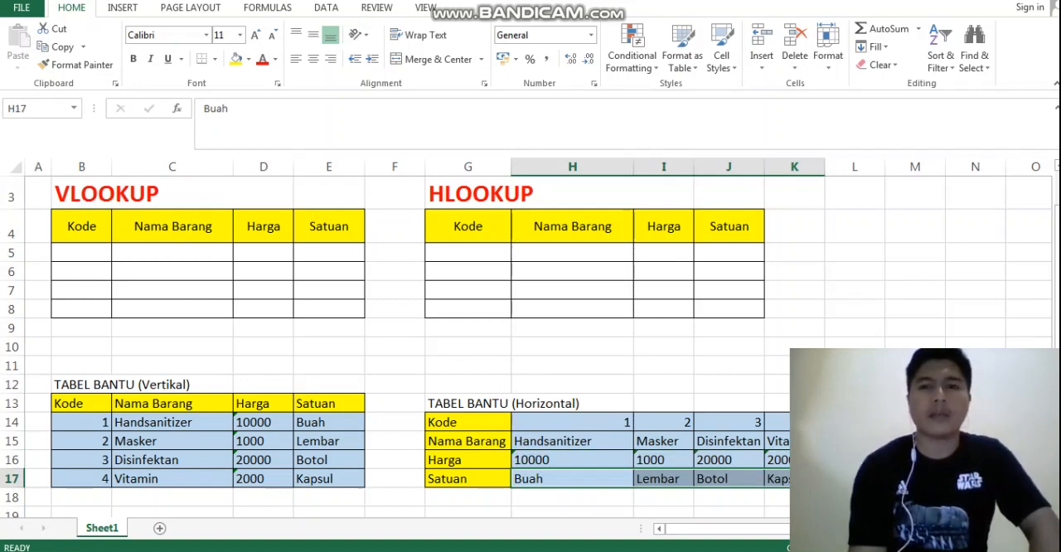
{"action": "left_click", "coordinate": [797, 348]}
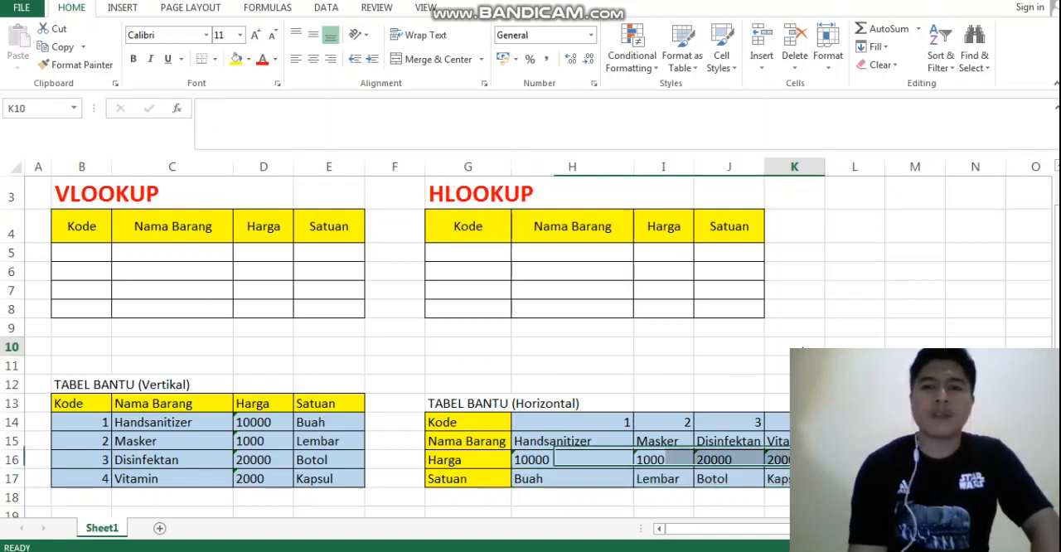
{"action": "left_click", "coordinate": [495, 343]}
{"action": "key", "text": "Right"}
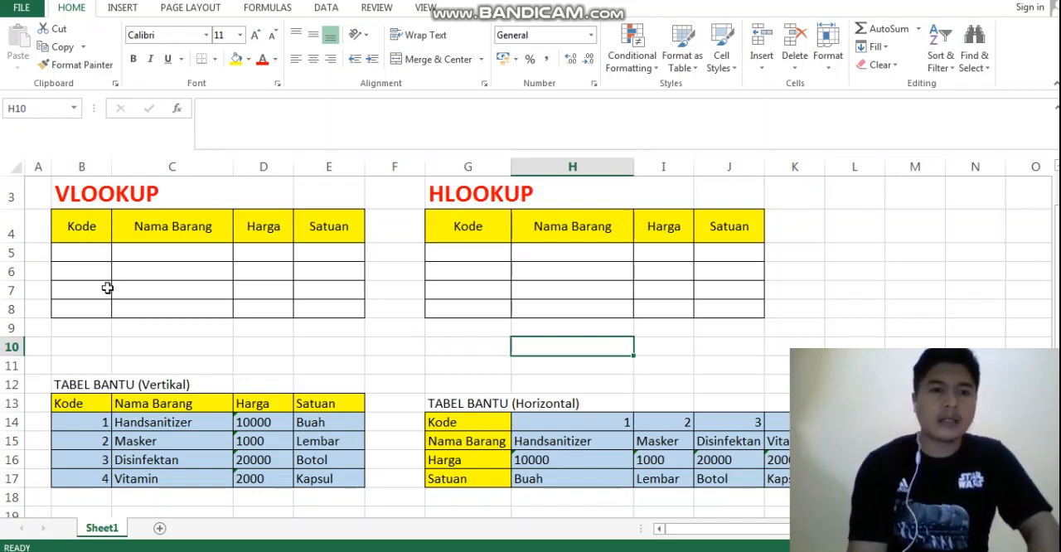
Fill the Kode column of the VLOOKUP table with 1, 2, 3 and 4 in cells B5 to B8
{"action": "left_click", "coordinate": [89, 423]}
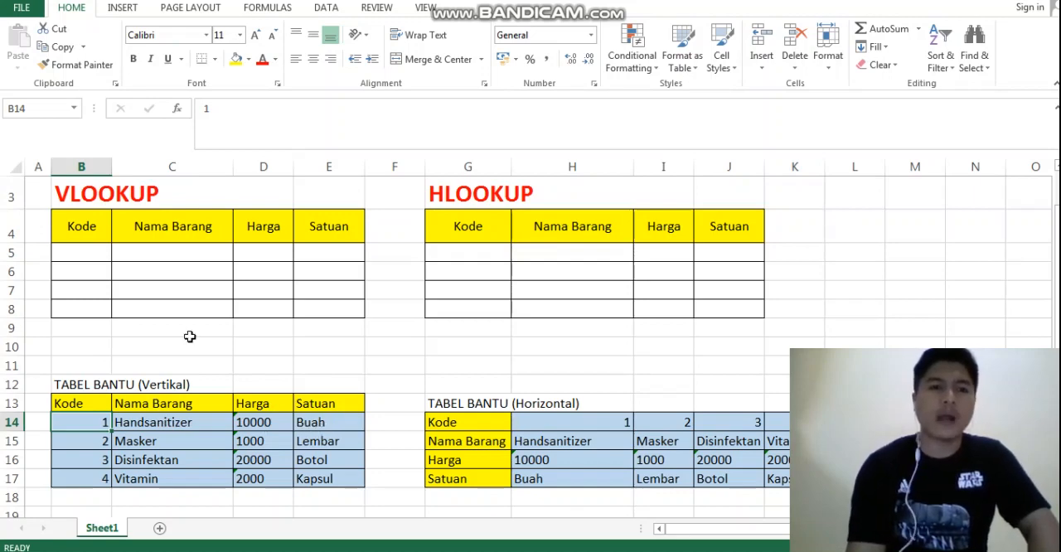
{"action": "left_click", "coordinate": [87, 252]}
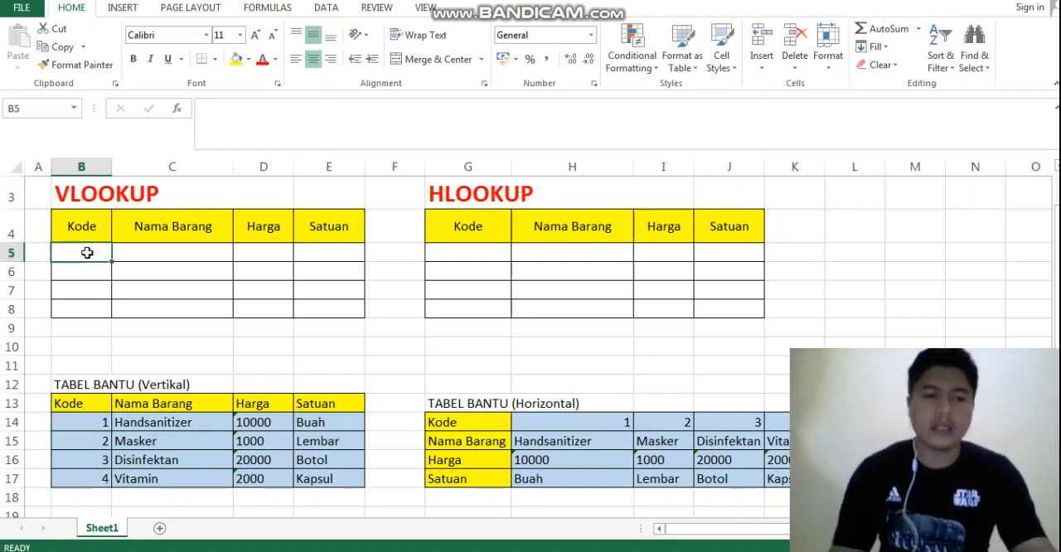
{"action": "type", "text": "1"}
{"action": "key", "text": "Return"}
{"action": "type", "text": "2"}
{"action": "key", "text": "Return"}
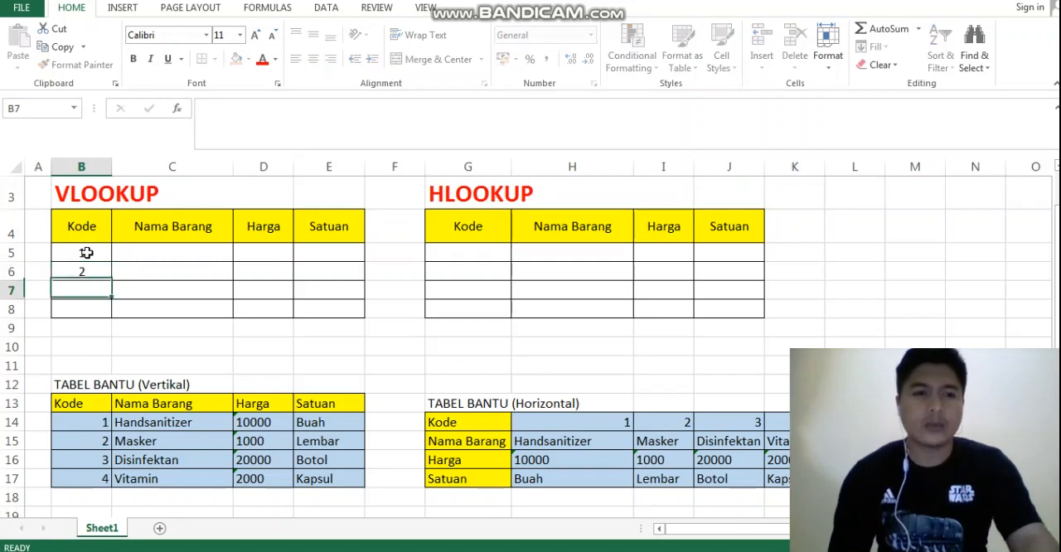
{"action": "type", "text": "3"}
{"action": "key", "text": "Return"}
{"action": "type", "text": "4"}
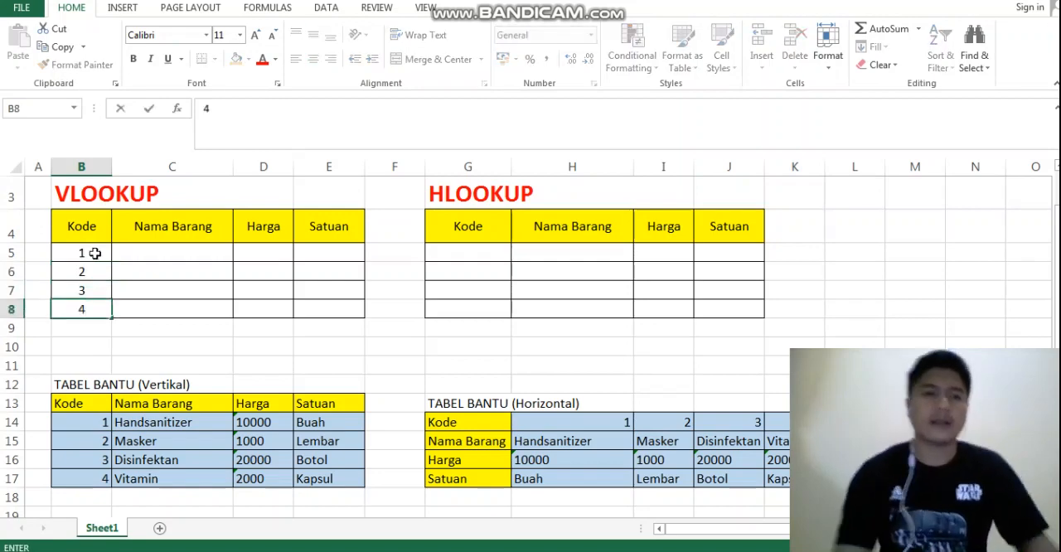
{"action": "left_click", "coordinate": [178, 247]}
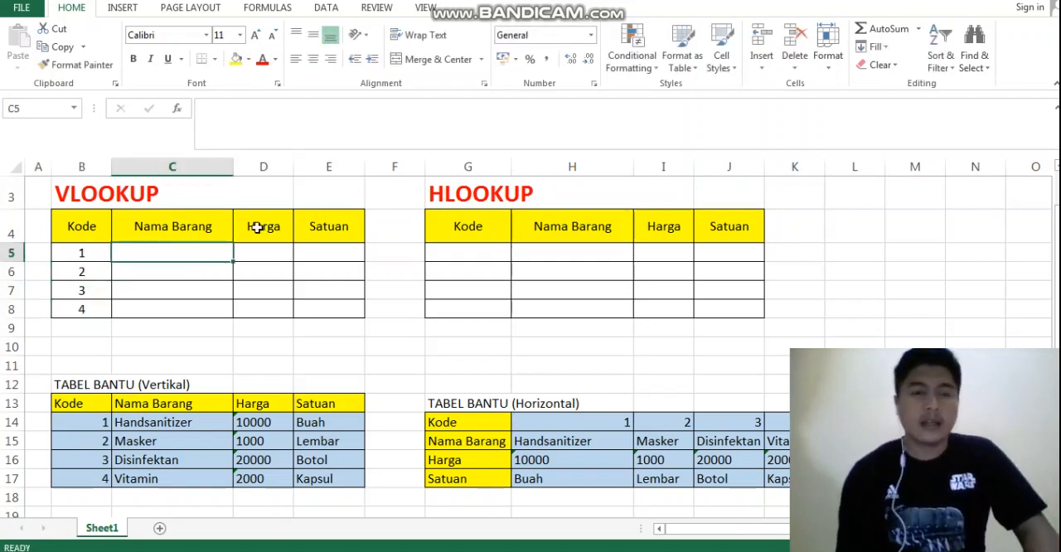
{"action": "left_click", "coordinate": [178, 222]}
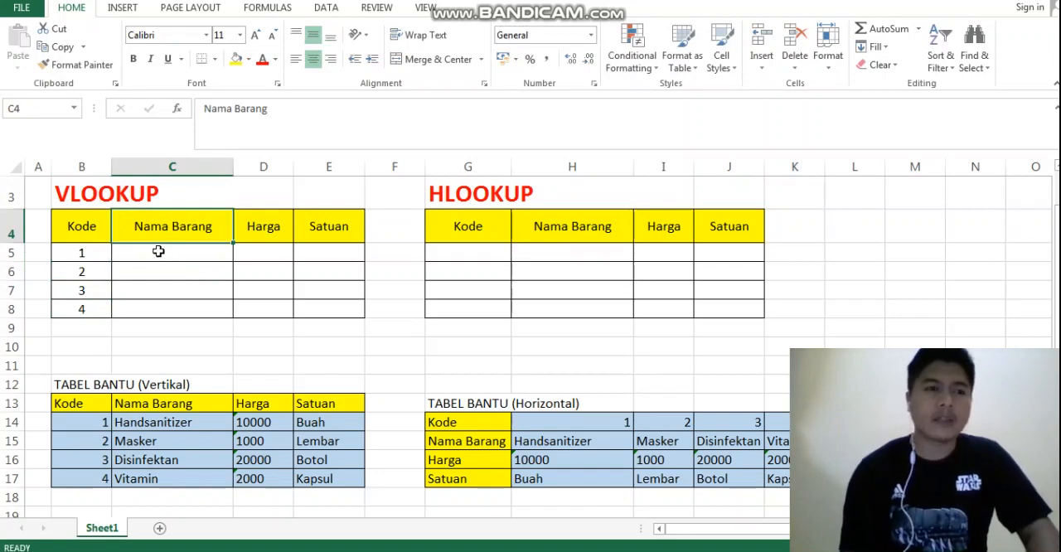
{"action": "left_click", "coordinate": [158, 251]}
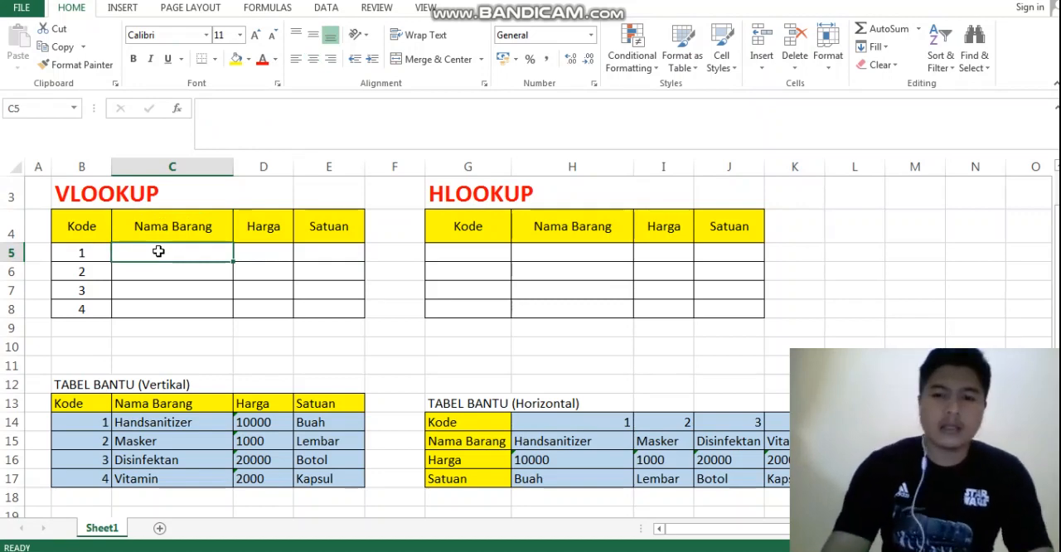
{"action": "type", "text": "="}
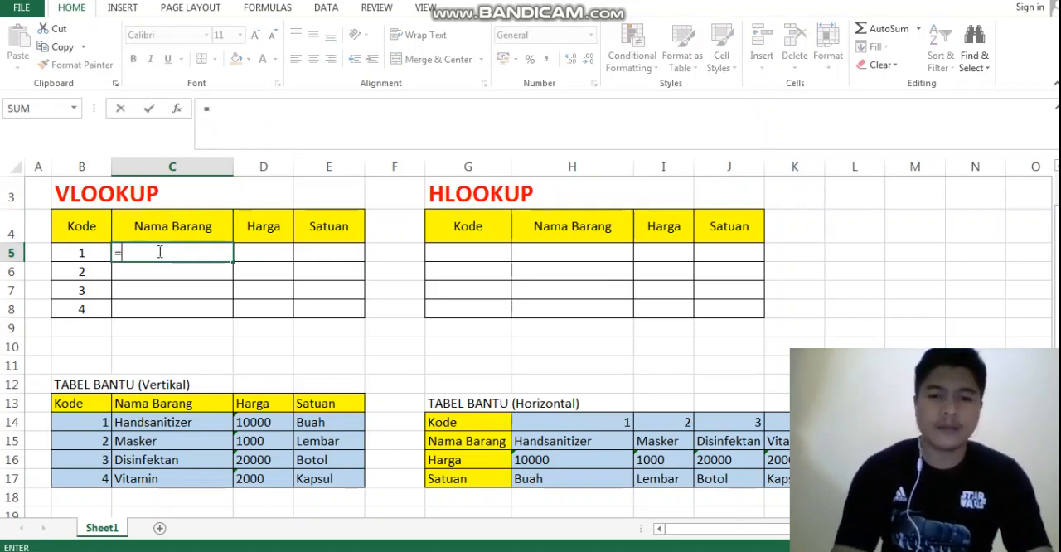
{"action": "type", "text": "vl"}
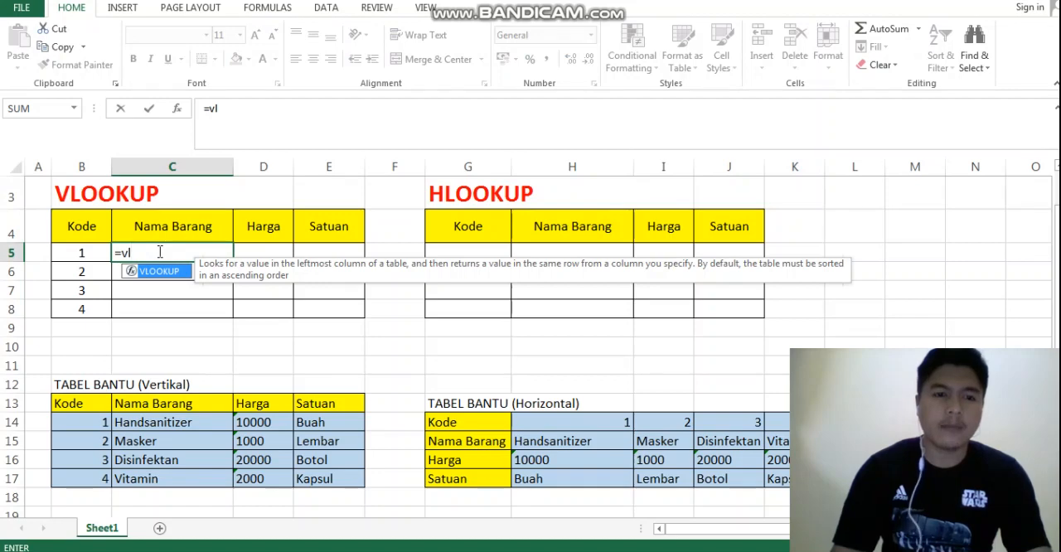
{"action": "key", "text": "Tab"}
{"action": "key", "text": "Return"}
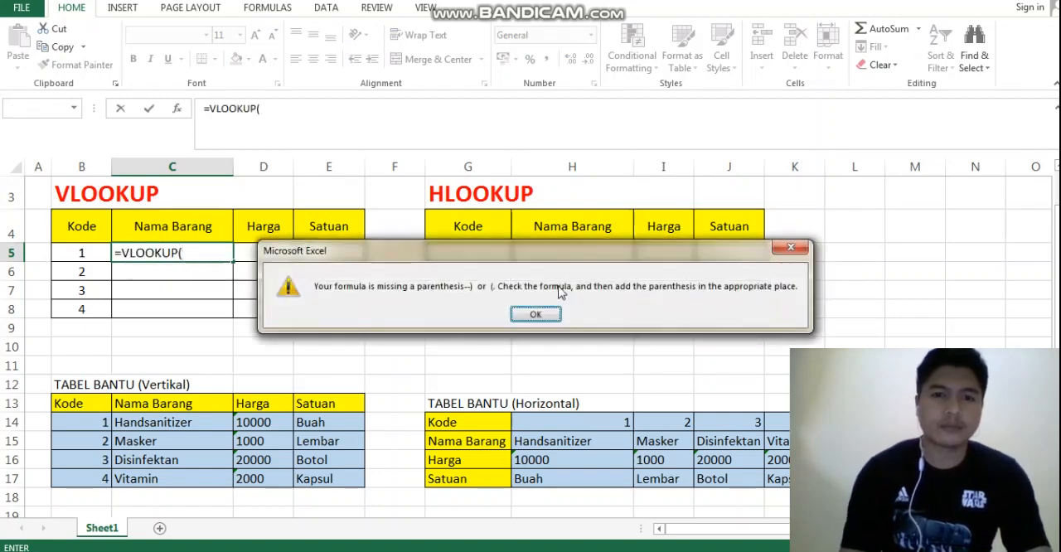
{"action": "left_click", "coordinate": [791, 248]}
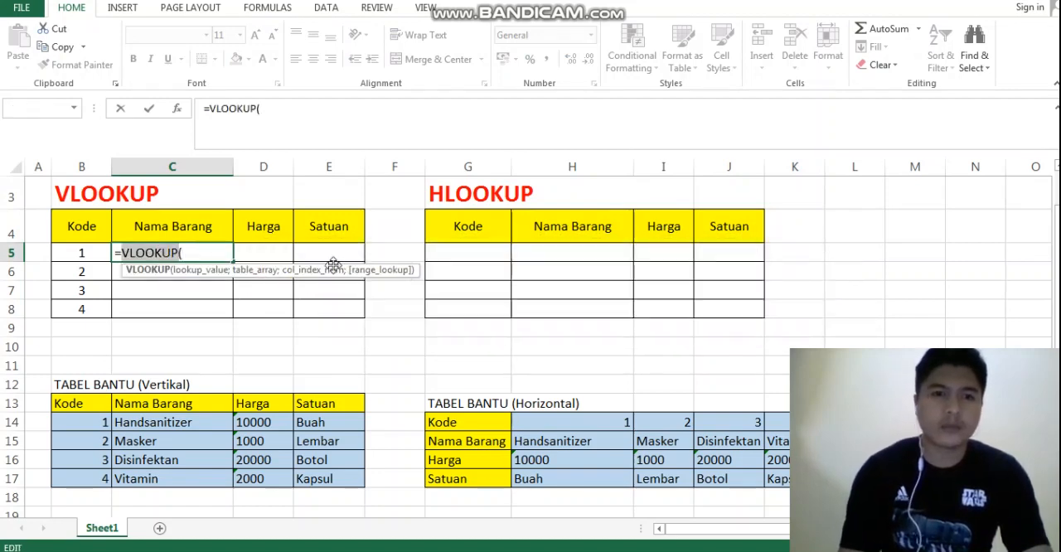
{"action": "left_click", "coordinate": [198, 253]}
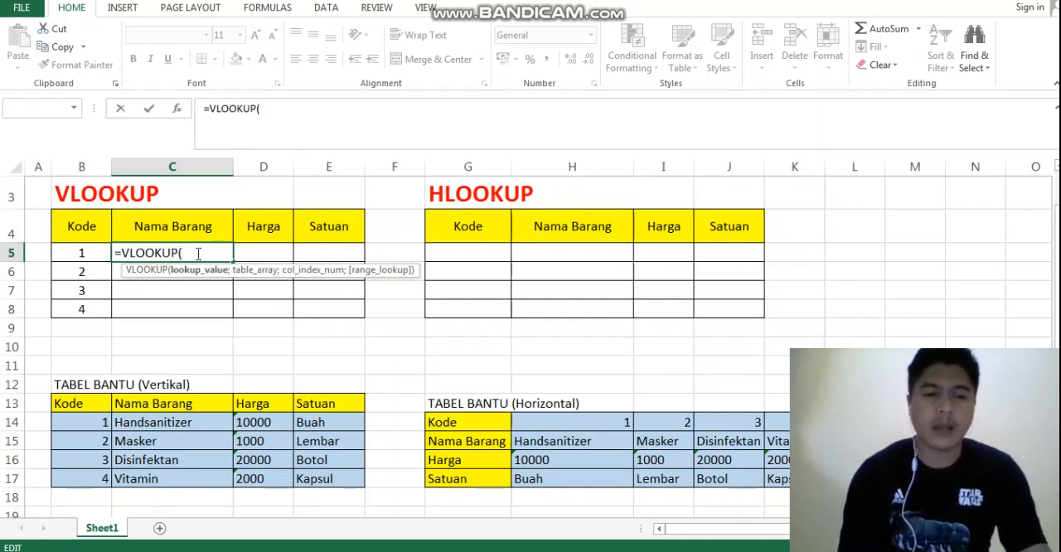
{"action": "left_click", "coordinate": [78, 254]}
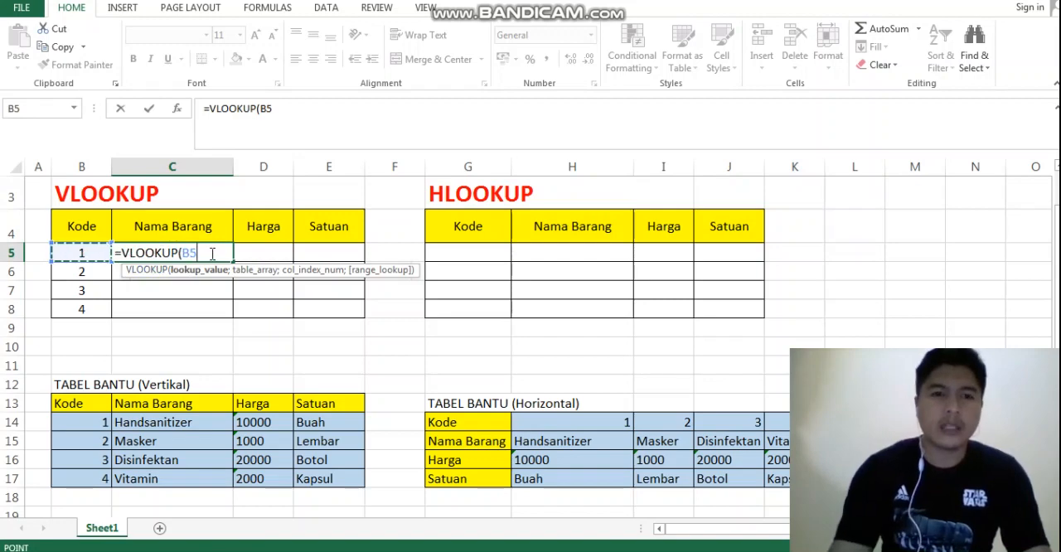
{"action": "type", "text": ";"}
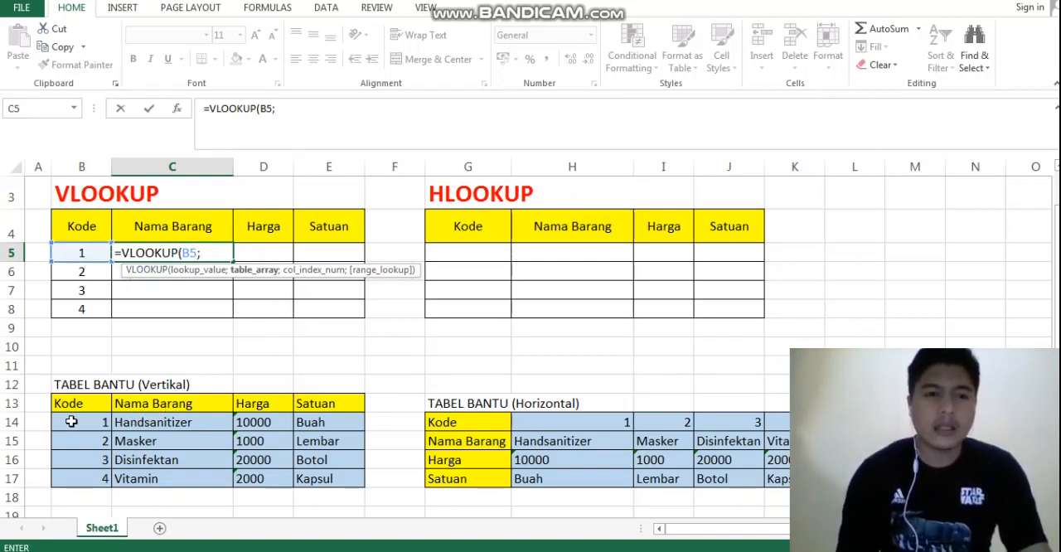
{"action": "left_click_drag", "start_coordinate": [72, 421], "coordinate": [329, 478]}
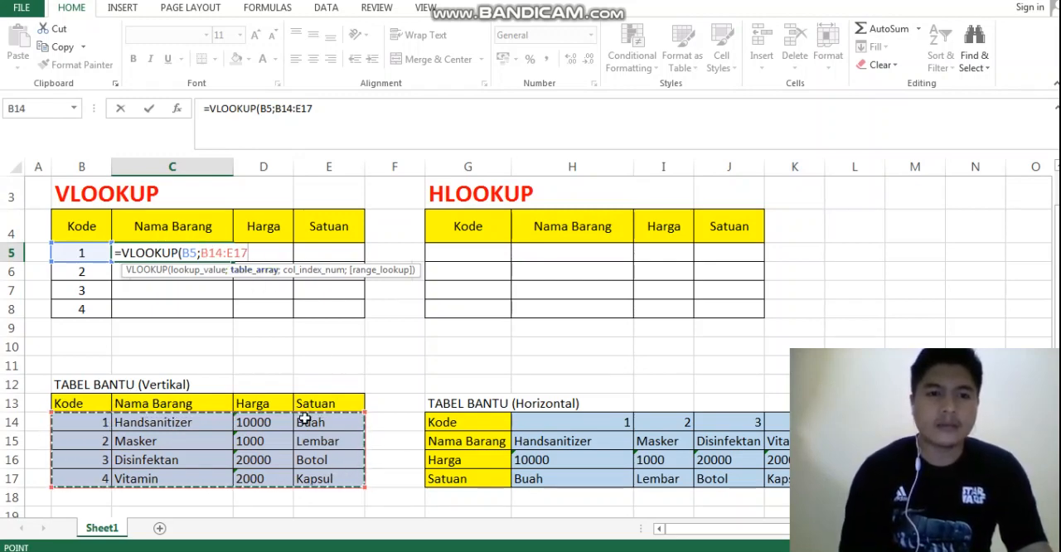
{"action": "left_click", "coordinate": [258, 250]}
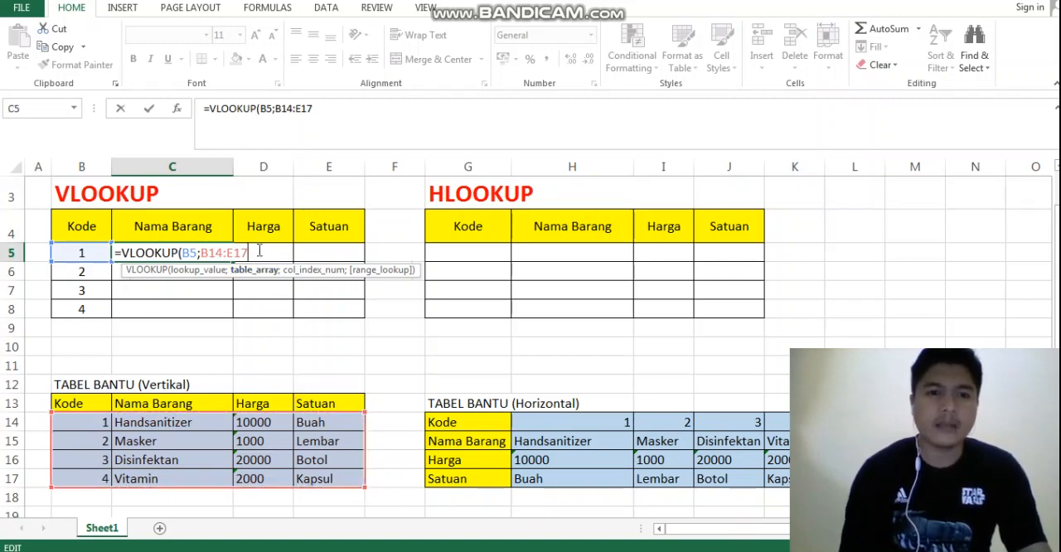
{"action": "left_click_drag", "start_coordinate": [258, 250], "coordinate": [116, 253]}
{"action": "key", "text": "BackSpace"}
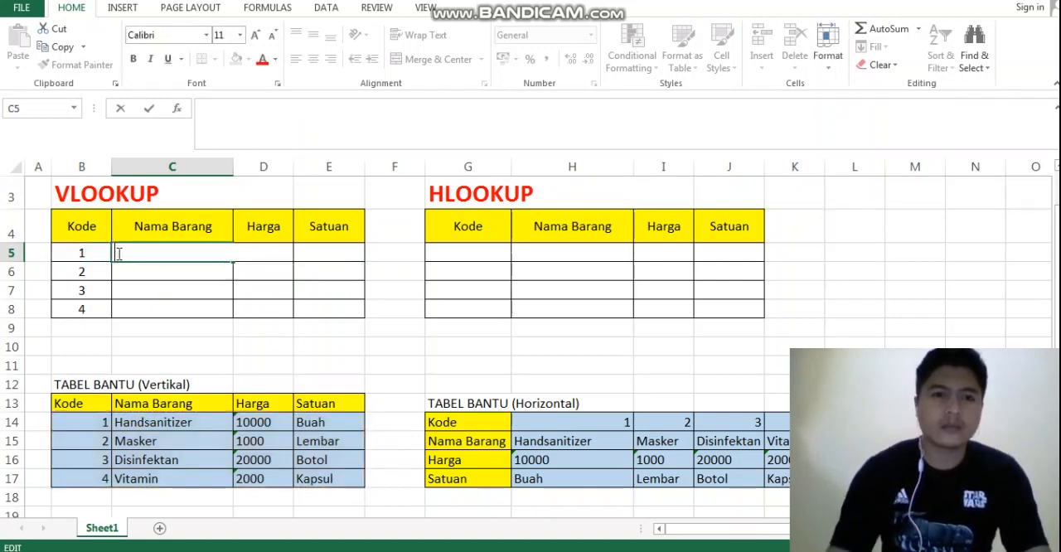
{"action": "left_click", "coordinate": [384, 330]}
Begin a VLOOKUP formula in C5, the first Nama Barang cell, using the code in B5 as the lookup value
{"action": "left_click", "coordinate": [132, 257]}
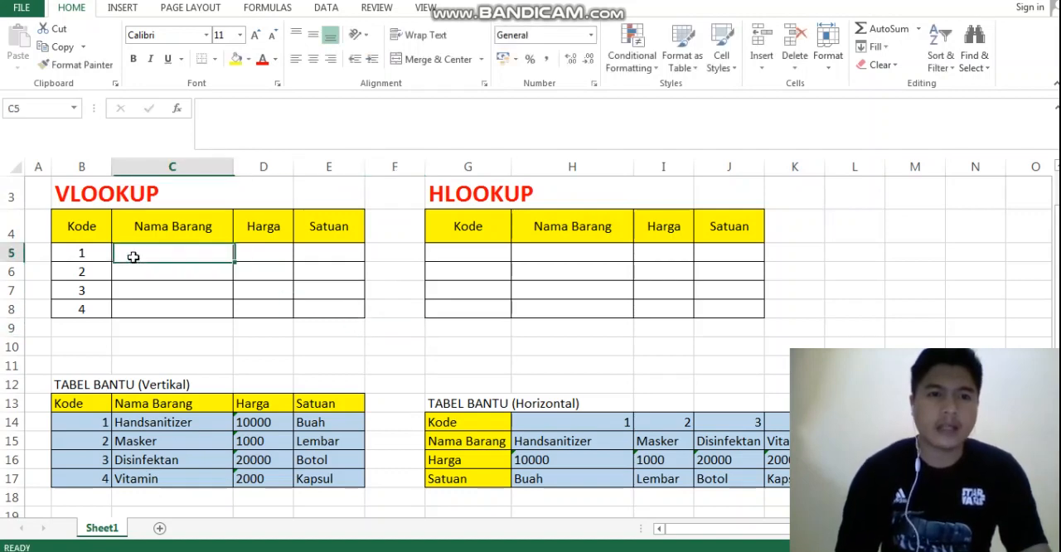
{"action": "type", "text": "="}
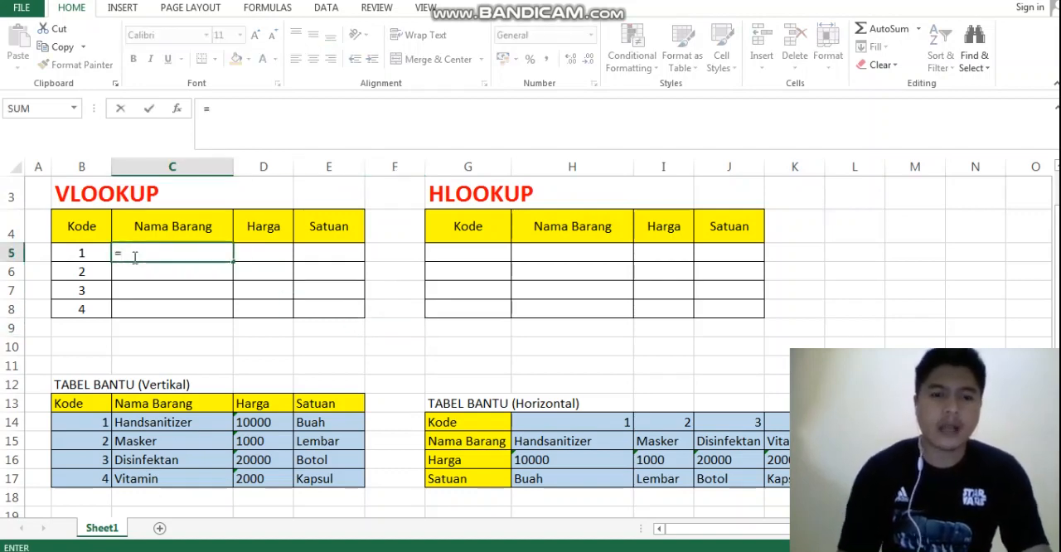
{"action": "type", "text": "vl"}
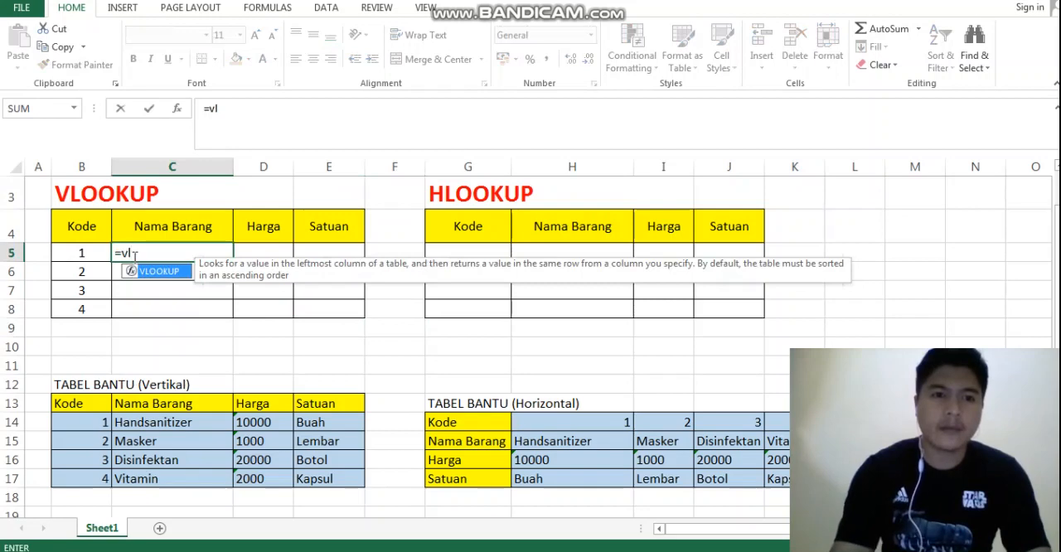
{"action": "key", "text": "BackSpace"}
{"action": "key", "text": "BackSpace"}
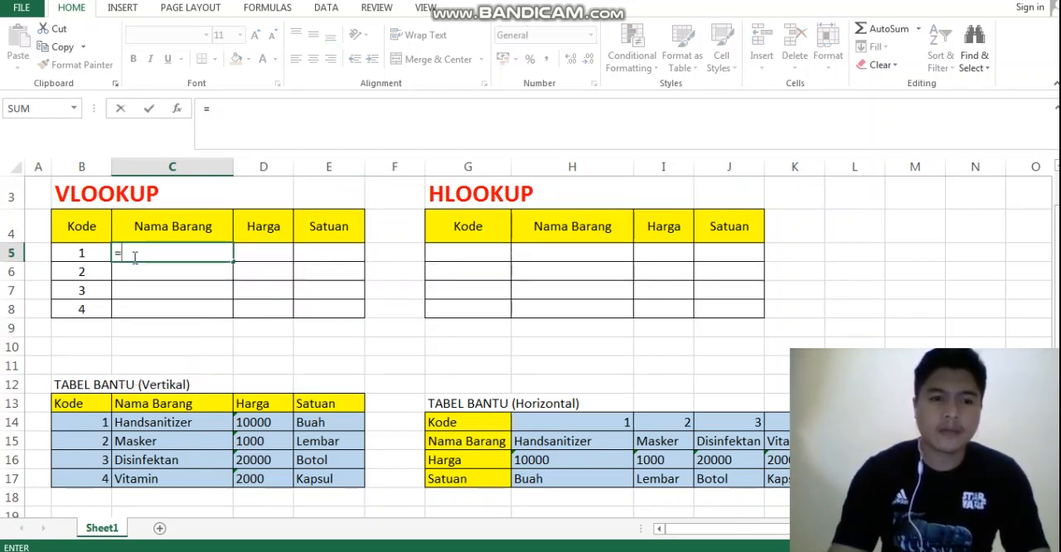
{"action": "type", "text": "VLOO"}
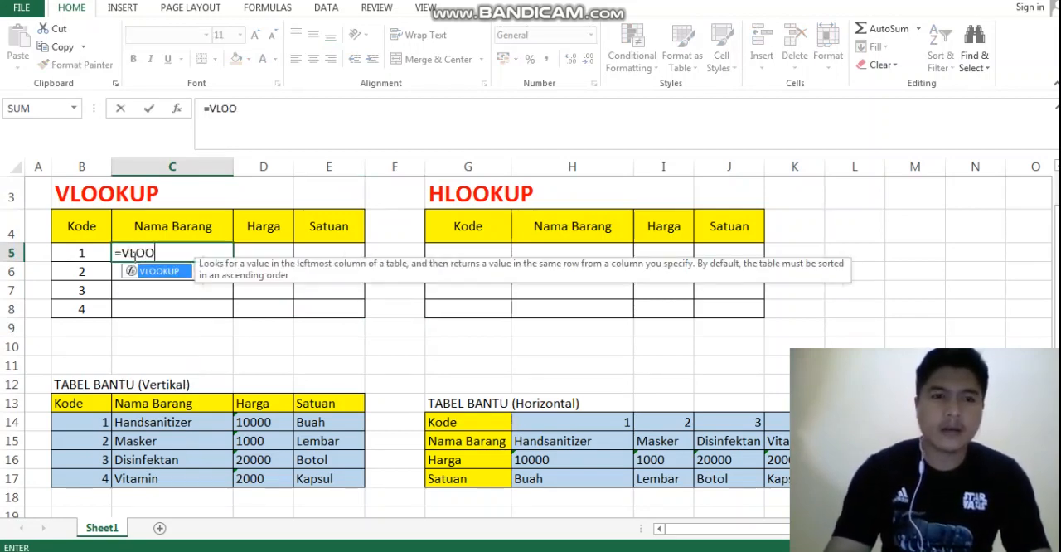
{"action": "type", "text": "KUP"}
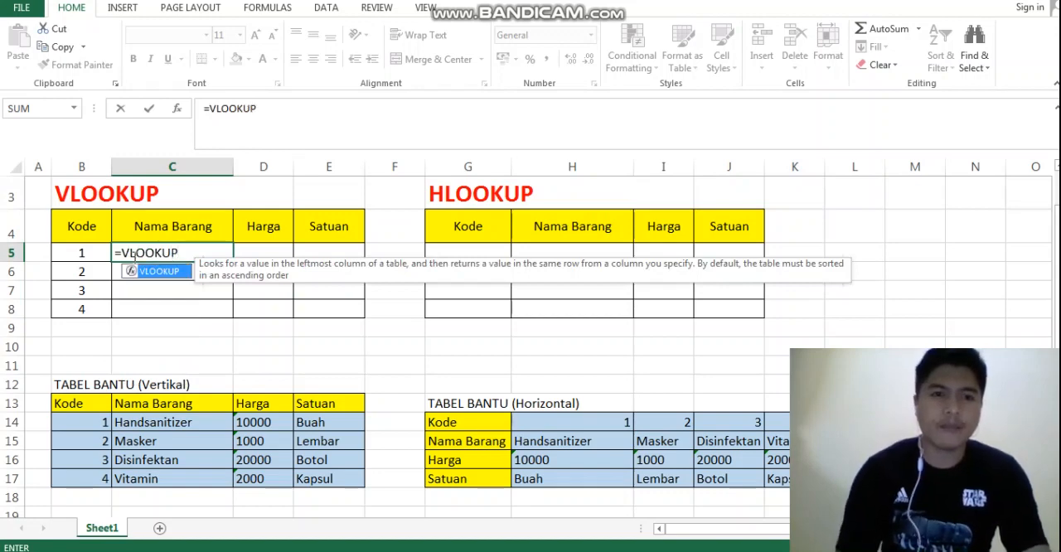
{"action": "type", "text": "("}
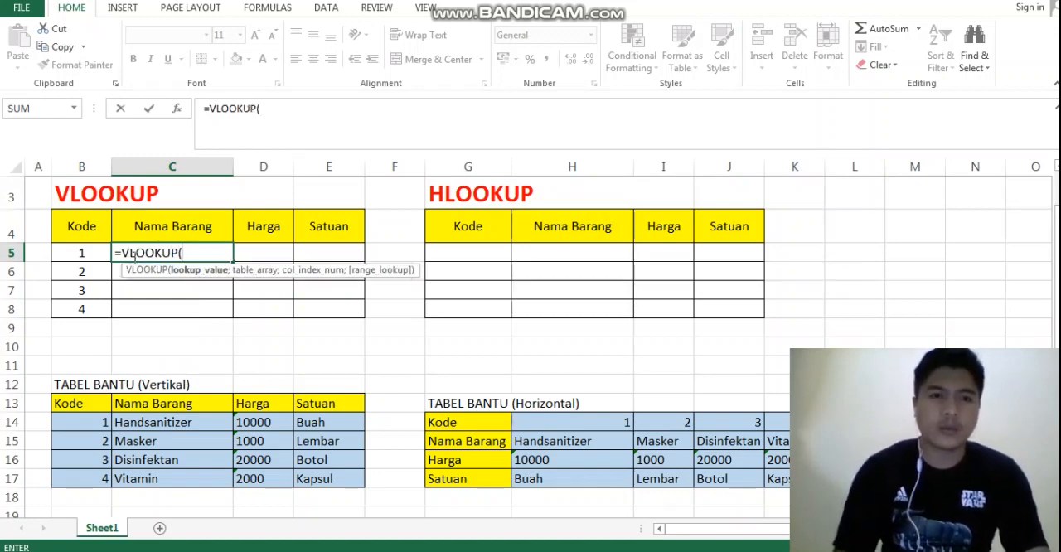
{"action": "left_click", "coordinate": [69, 252]}
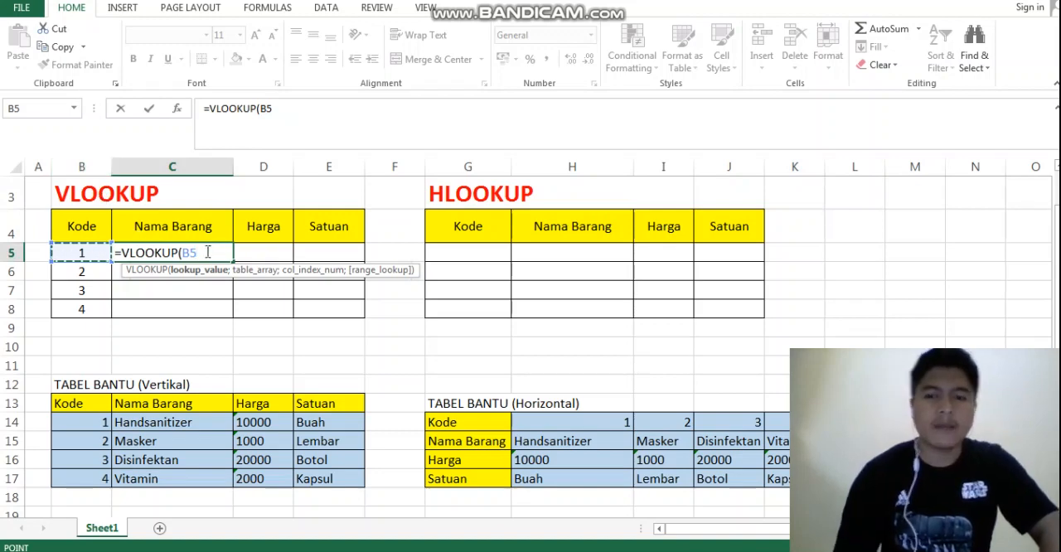
{"action": "type", "text": ";"}
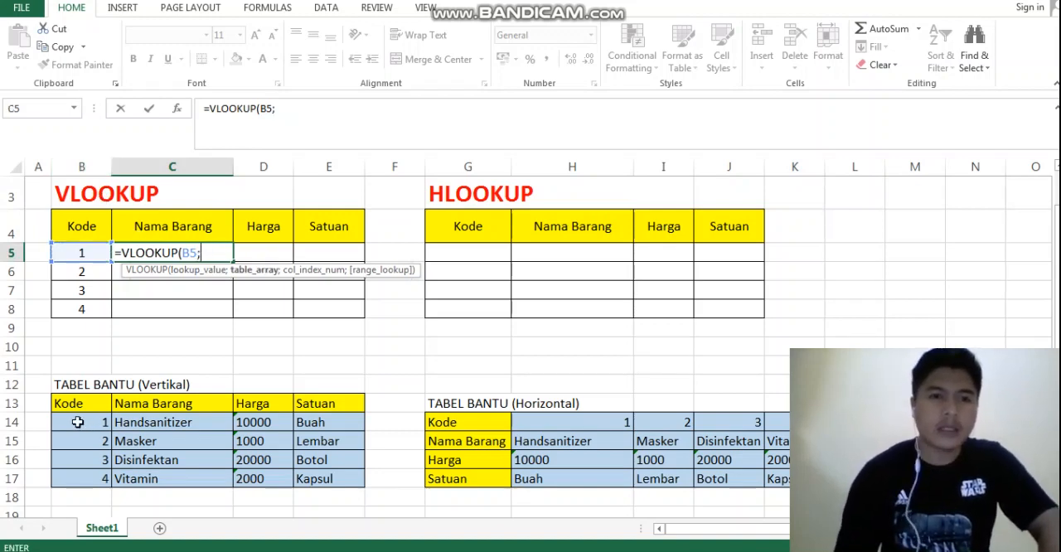
{"action": "left_click_drag", "start_coordinate": [77, 422], "coordinate": [332, 474]}
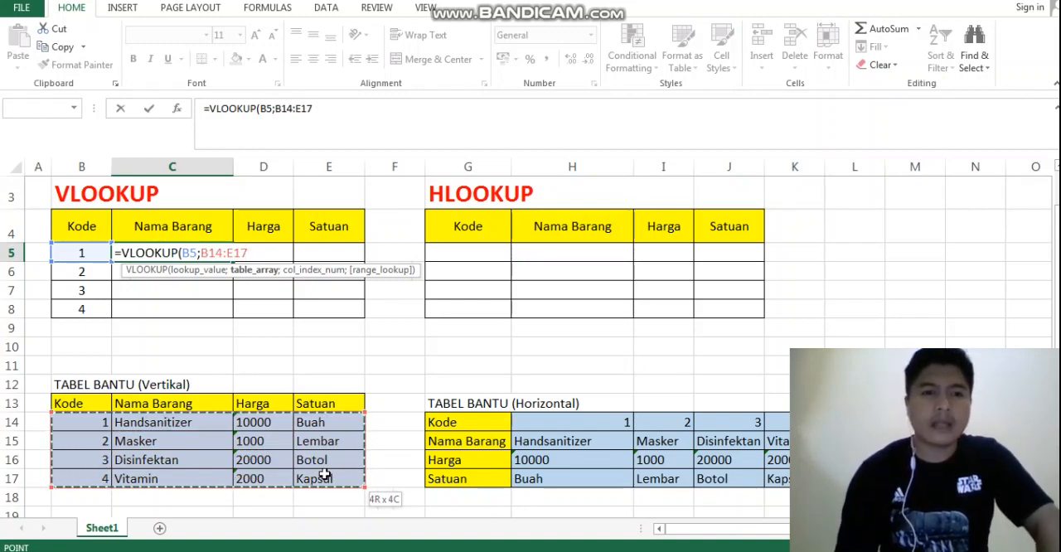
{"action": "left_click_drag", "start_coordinate": [329, 472], "coordinate": [329, 472]}
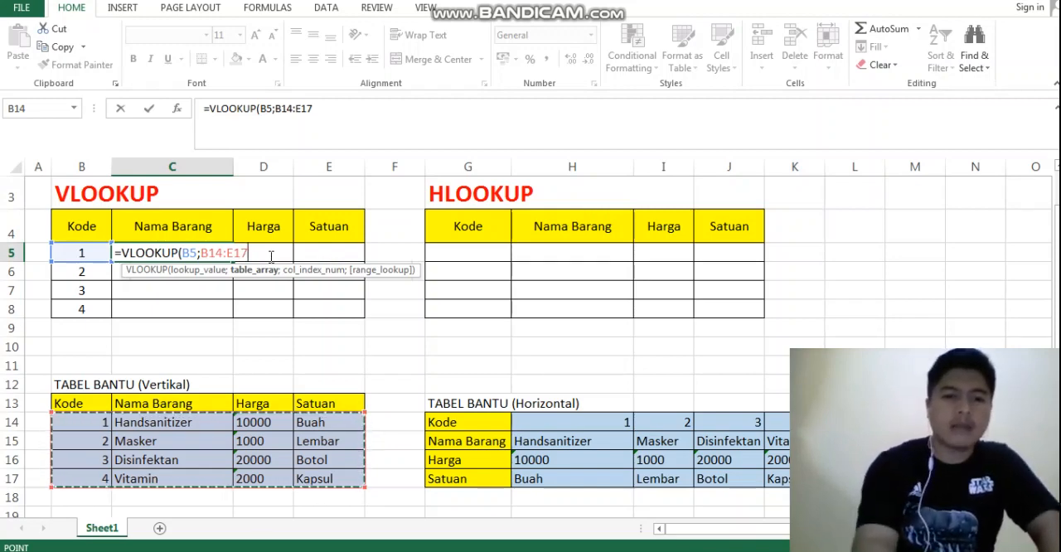
{"action": "key", "text": "F4"}
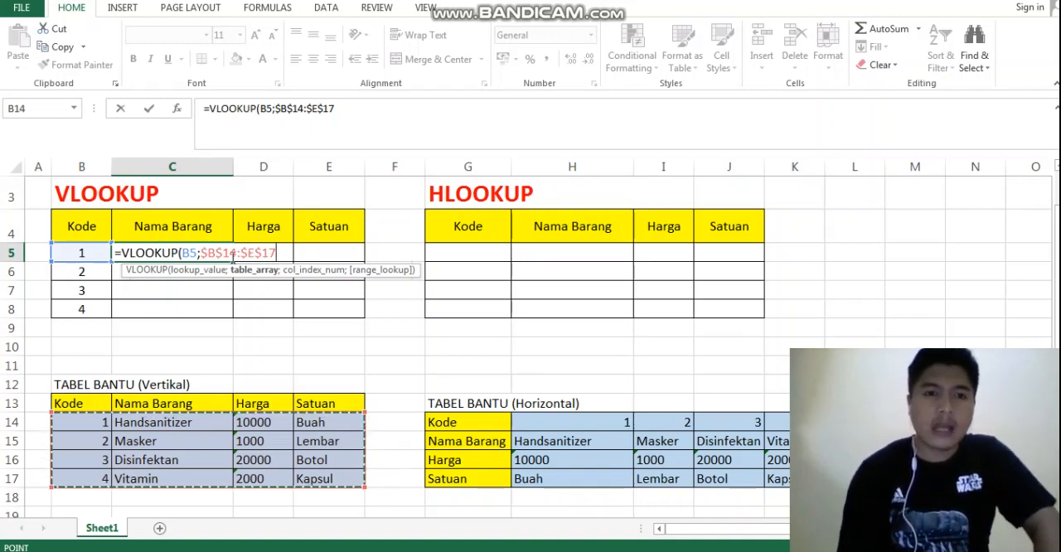
{"action": "key", "text": "F4"}
{"action": "key", "text": "F4"}
{"action": "key", "text": "F4"}
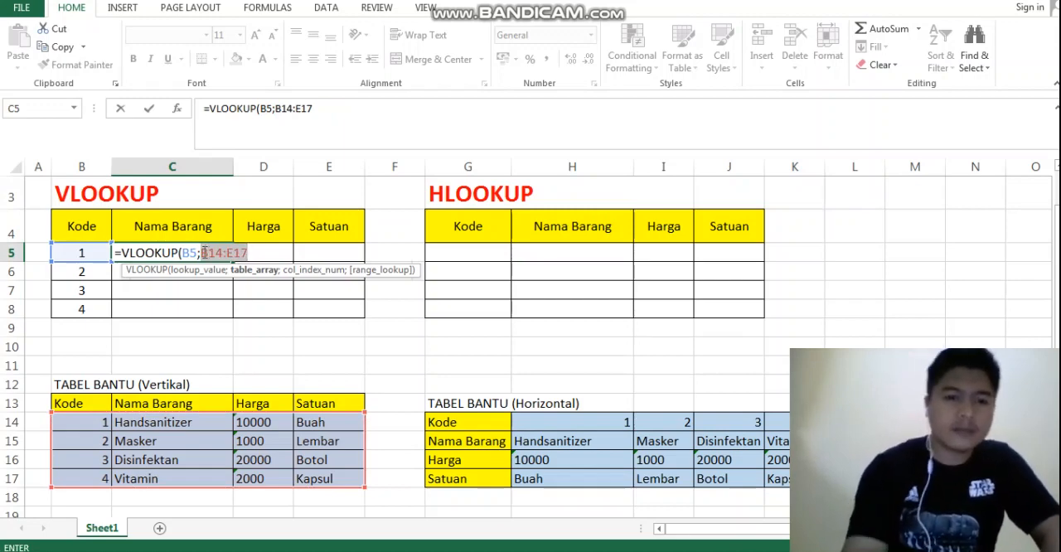
{"action": "left_click", "coordinate": [260, 254]}
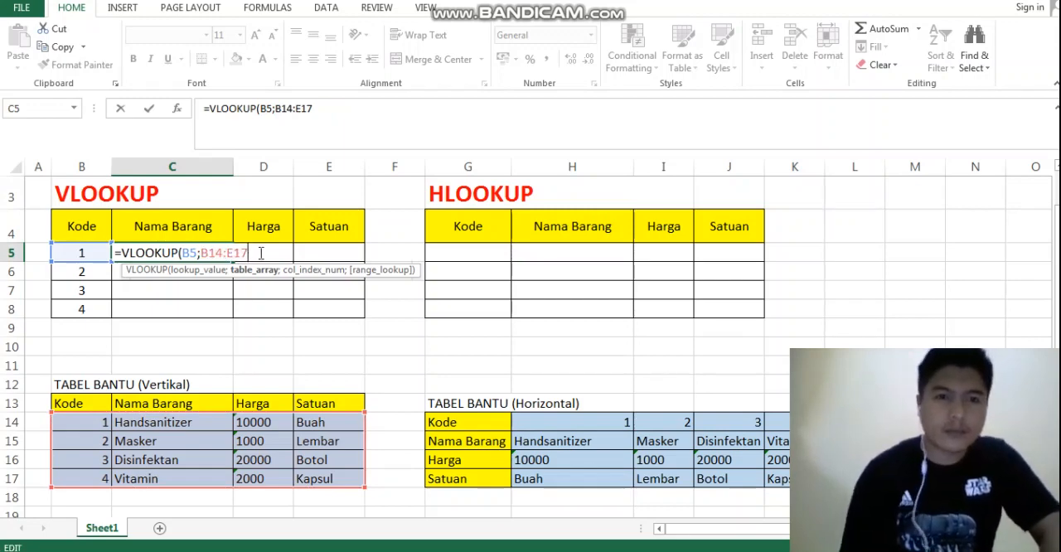
{"action": "key", "text": "F4"}
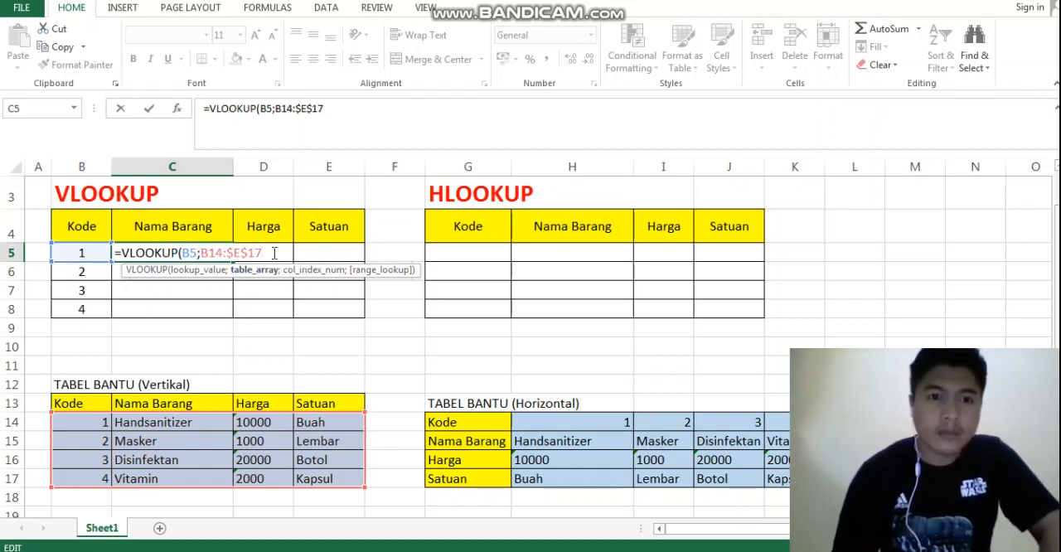
{"action": "key", "text": "F4"}
{"action": "key", "text": "F4"}
{"action": "key", "text": "F4"}
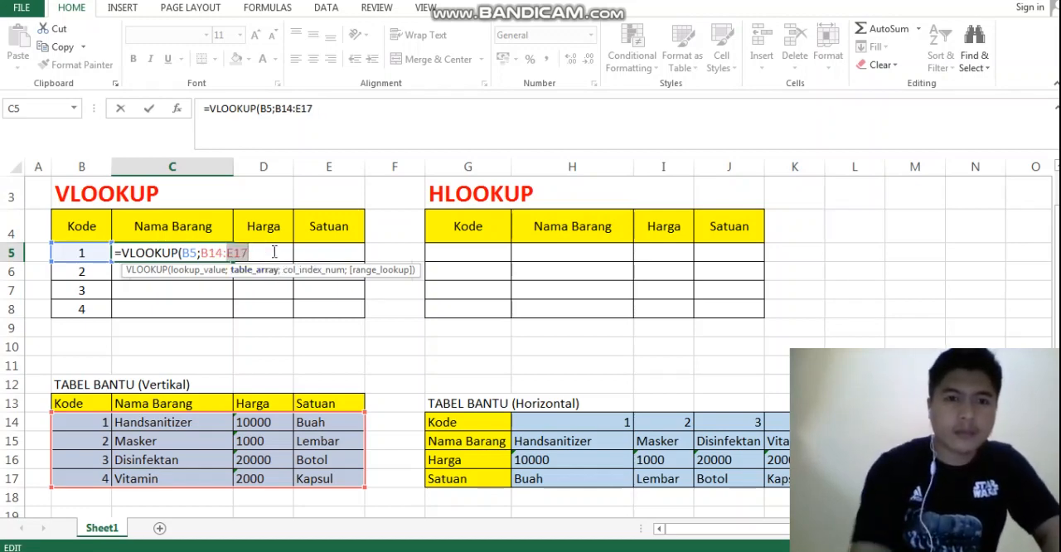
{"action": "key", "text": "BackSpace"}
{"action": "key", "text": "BackSpace"}
{"action": "key", "text": "BackSpace"}
{"action": "key", "text": "BackSpace"}
{"action": "key", "text": "BackSpace"}
{"action": "key", "text": "BackSpace"}
{"action": "key", "text": "BackSpace"}
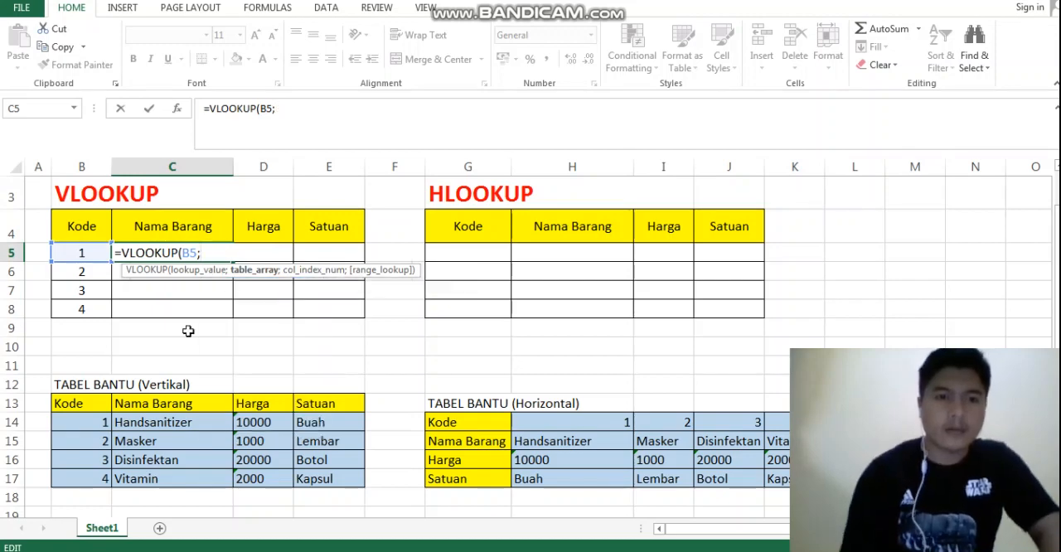
Set the formula's table array to the vertical helper table's data range as the absolute reference $B$14:$E$17
{"action": "left_click_drag", "start_coordinate": [79, 422], "coordinate": [330, 475]}
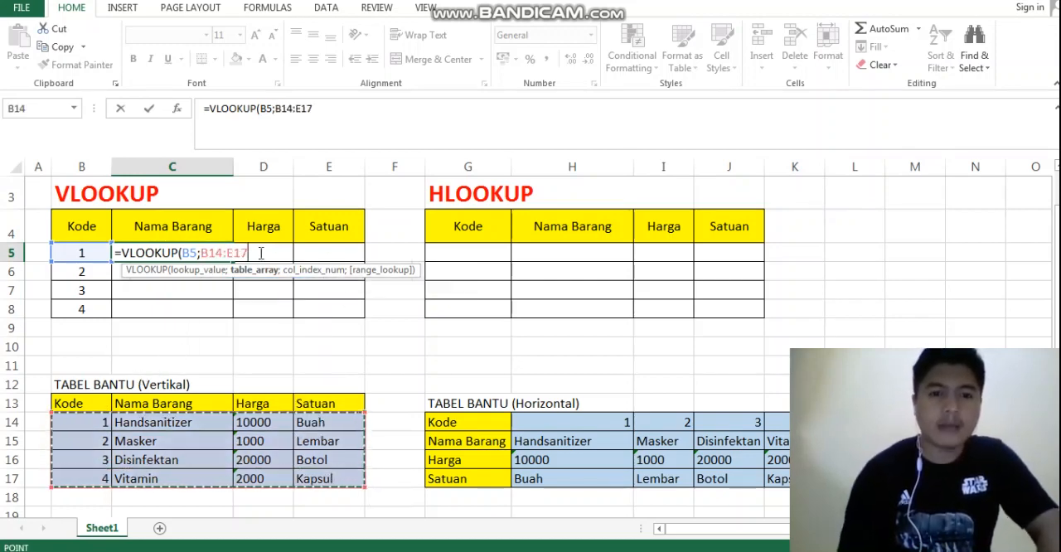
{"action": "key", "text": "F4"}
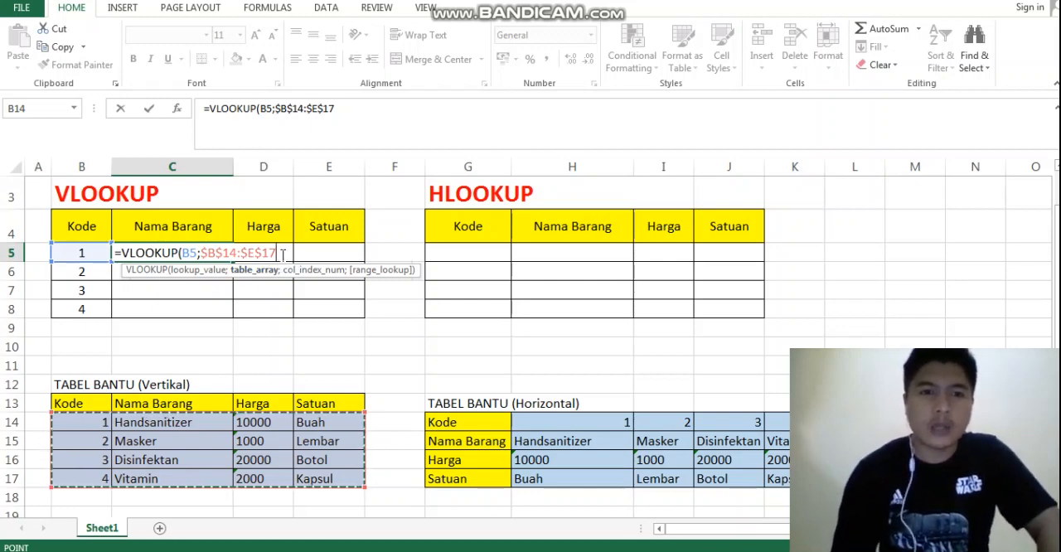
Remove all the dollar signs from the formula's table array and re-enter them manually as $B$14:$E$17
{"action": "left_click", "coordinate": [208, 252]}
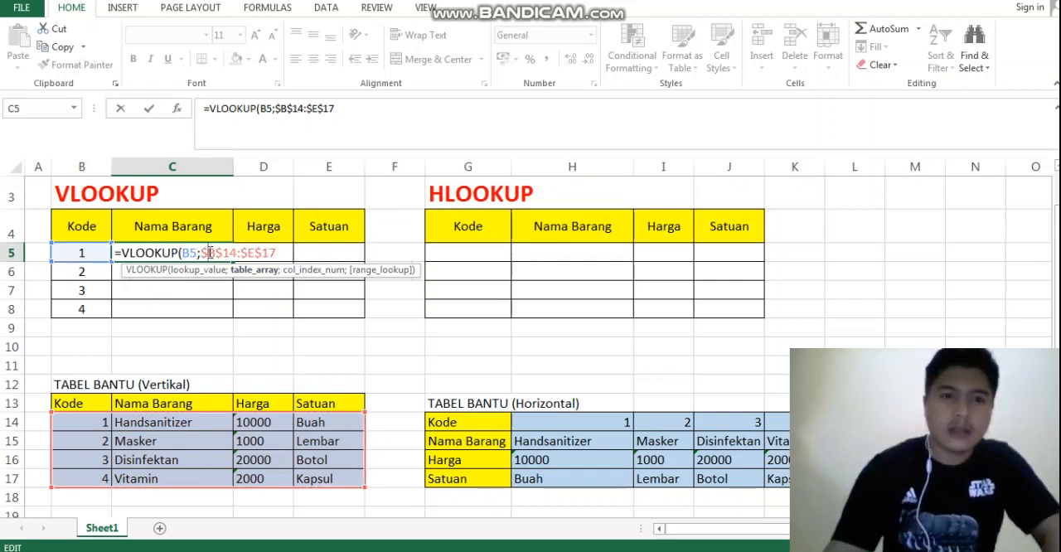
{"action": "key", "text": "BackSpace"}
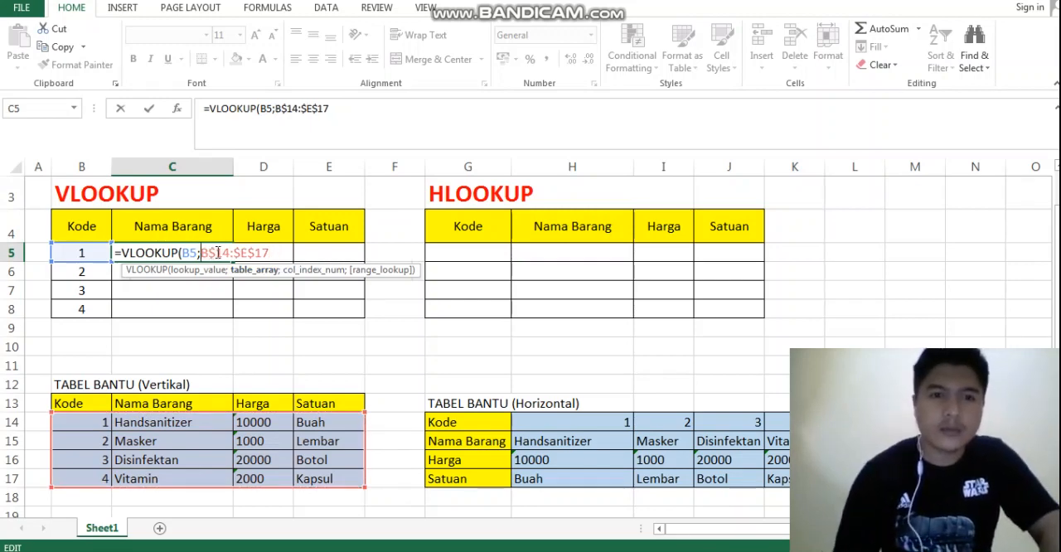
{"action": "left_click", "coordinate": [217, 252]}
{"action": "key", "text": "BackSpace"}
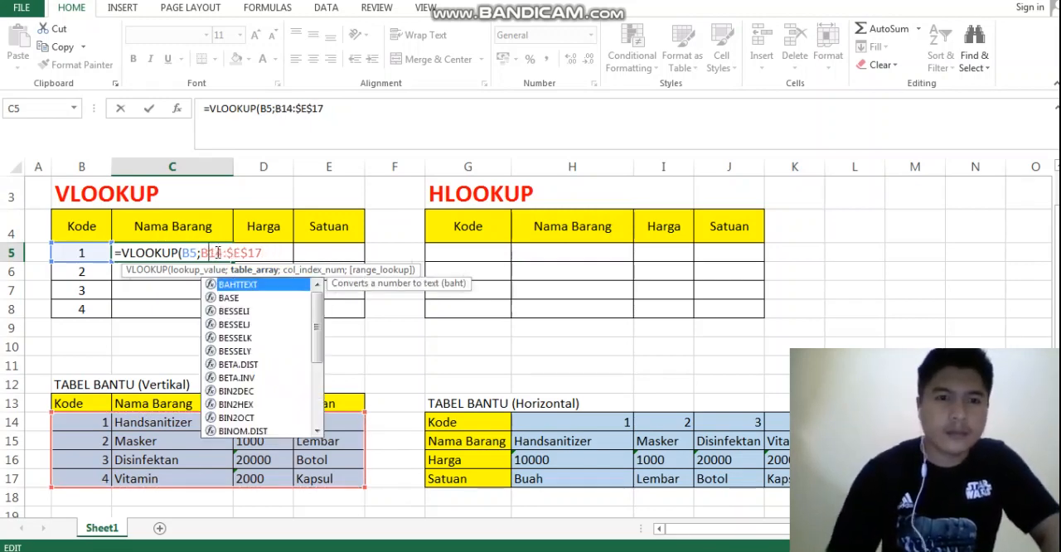
{"action": "left_click", "coordinate": [231, 252]}
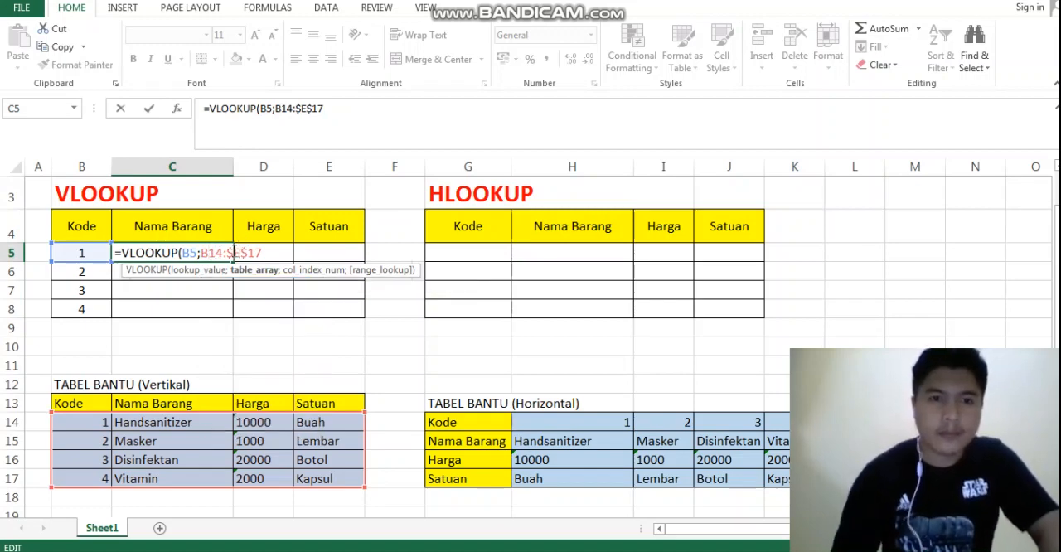
{"action": "key", "text": "BackSpace"}
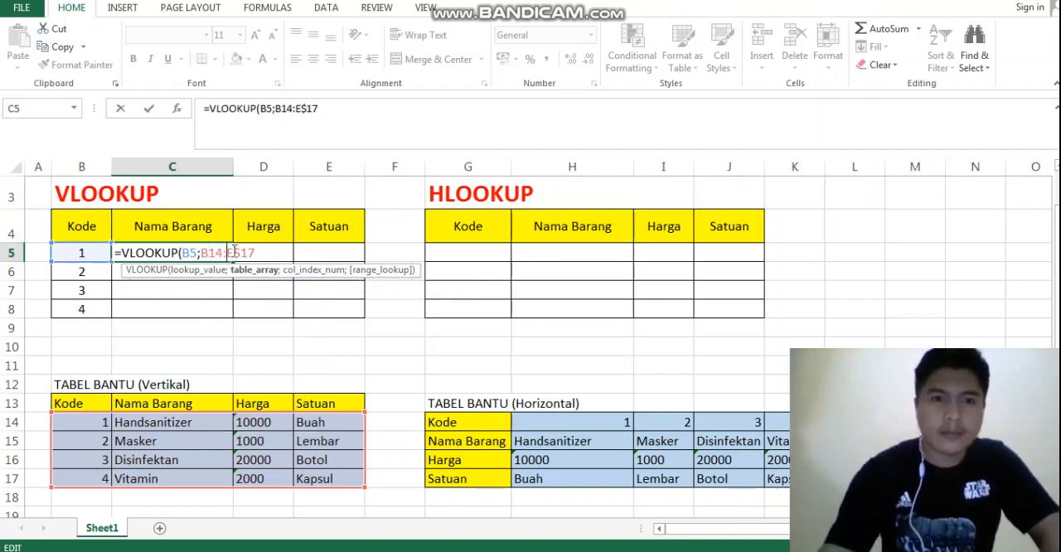
{"action": "left_click", "coordinate": [240, 252]}
{"action": "key", "text": "BackSpace"}
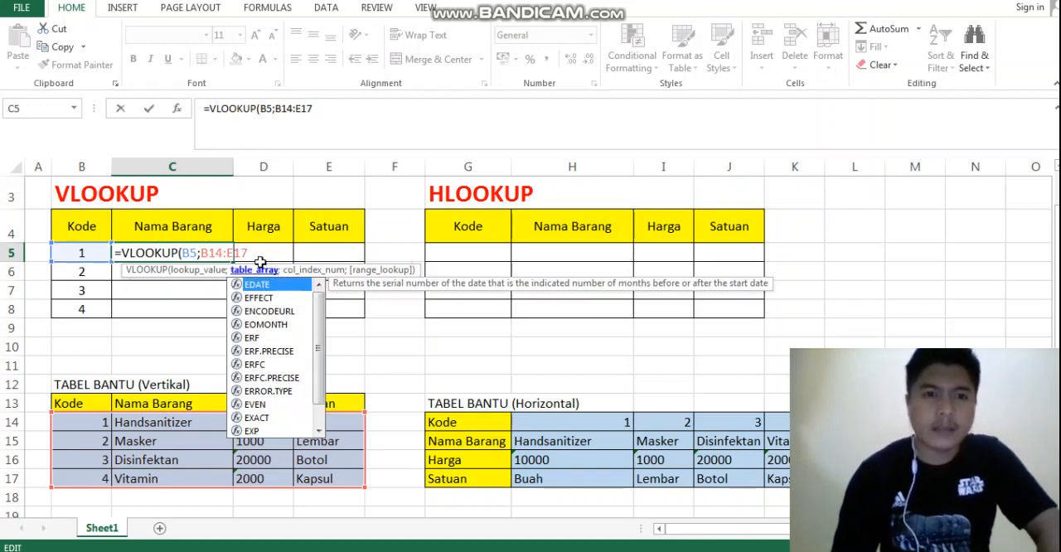
{"action": "left_click", "coordinate": [207, 252]}
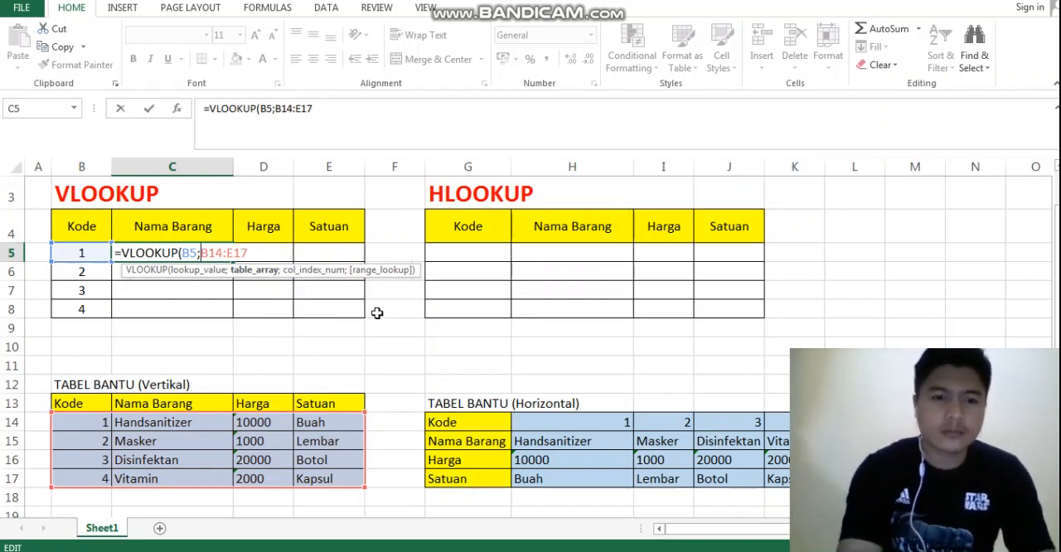
{"action": "type", "text": "$B"}
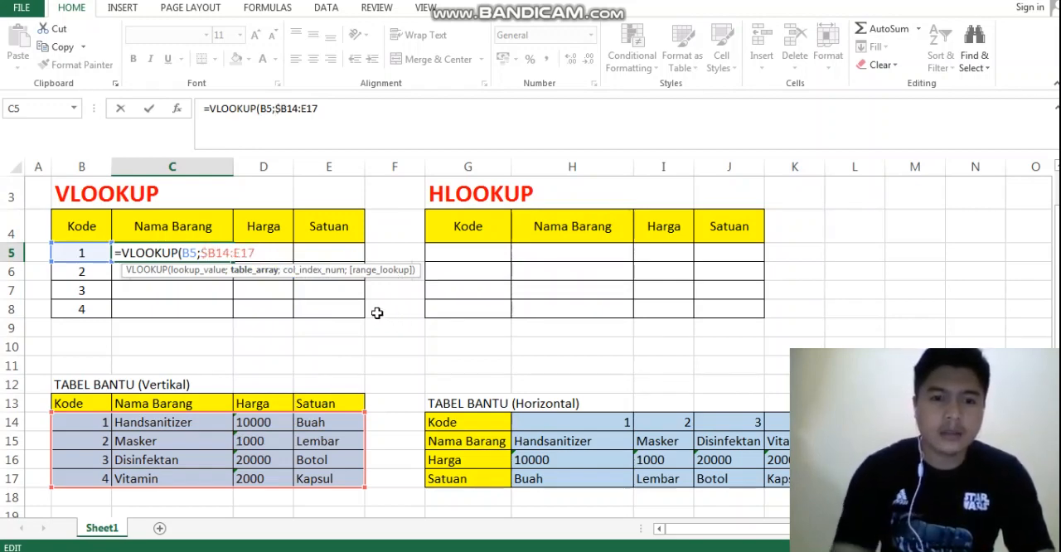
{"action": "type", "text": "$"}
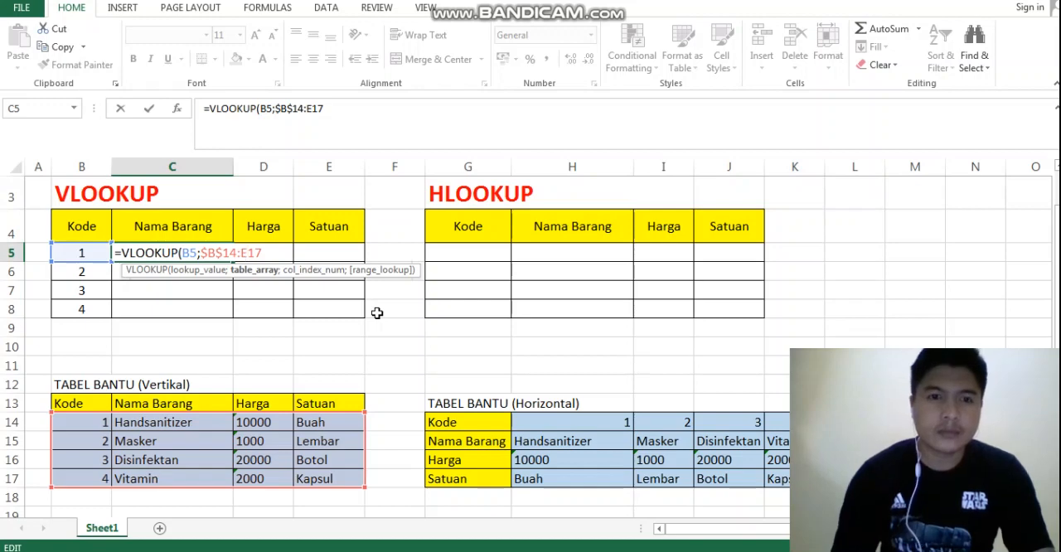
{"action": "type", "text": "$"}
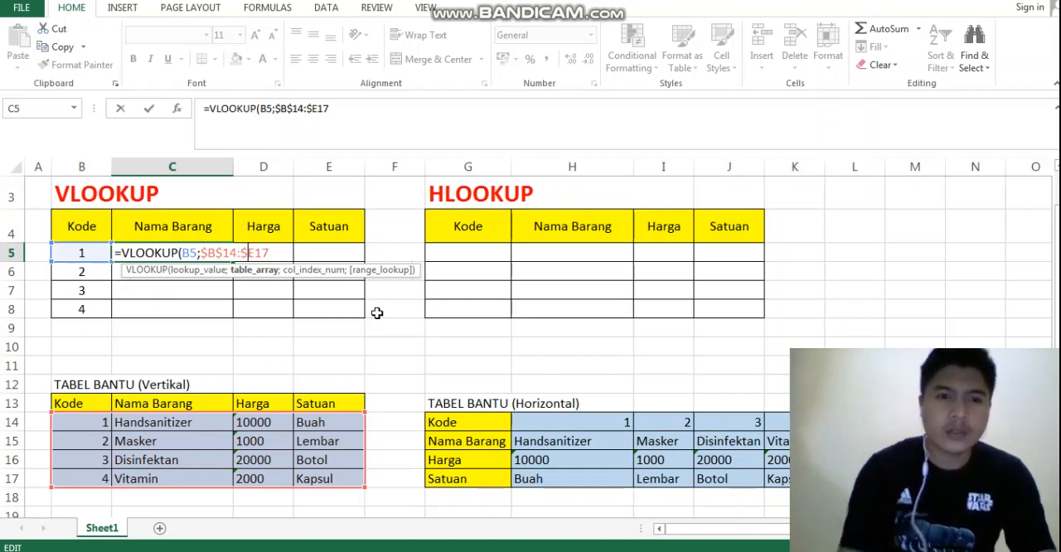
{"action": "key", "text": "Right"}
{"action": "type", "text": "$17"}
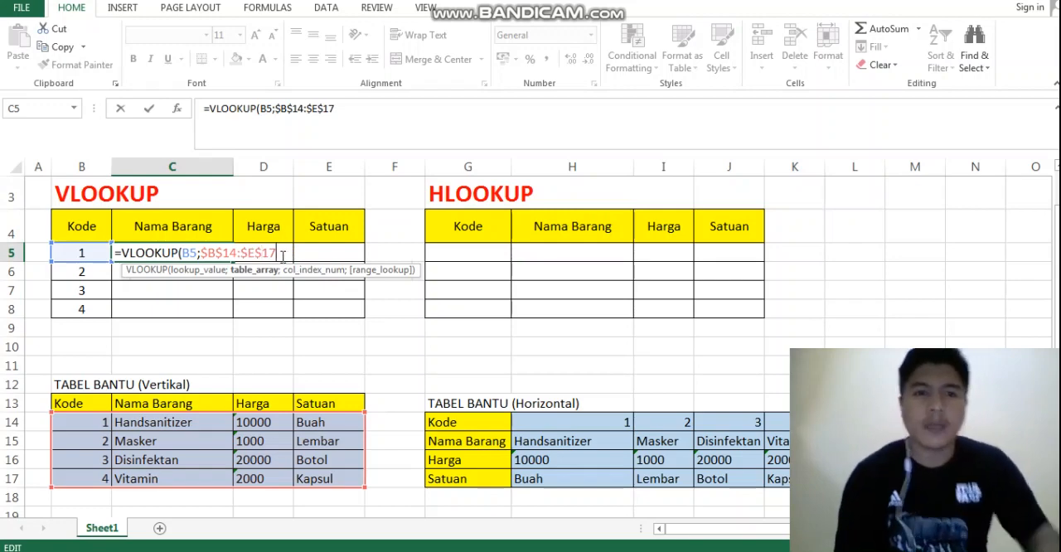
{"action": "type", "text": ";2"}
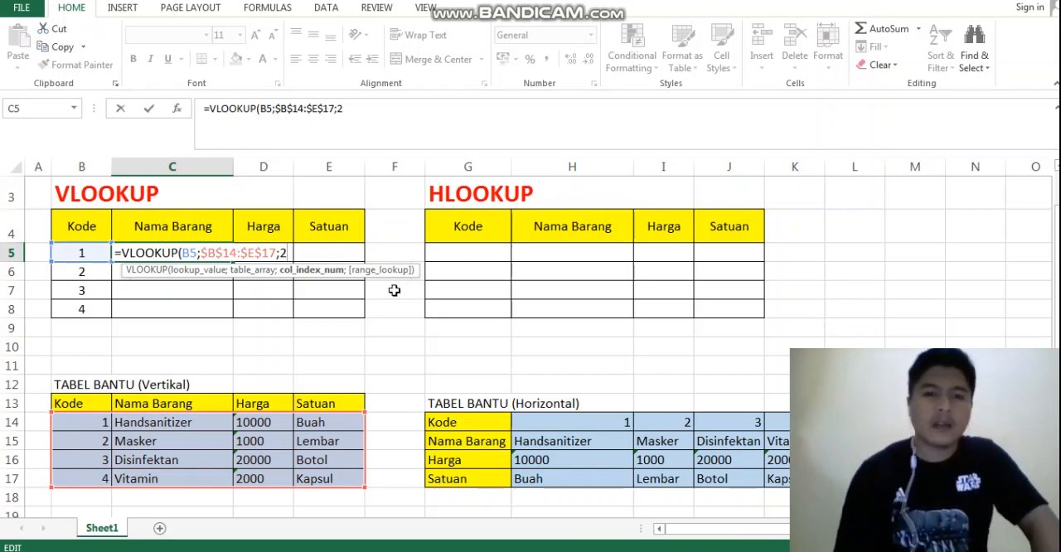
Complete the C5 formula with column index 2 and an empty range_lookup argument, and check the result against helper cell C14
{"action": "type", "text": ";"}
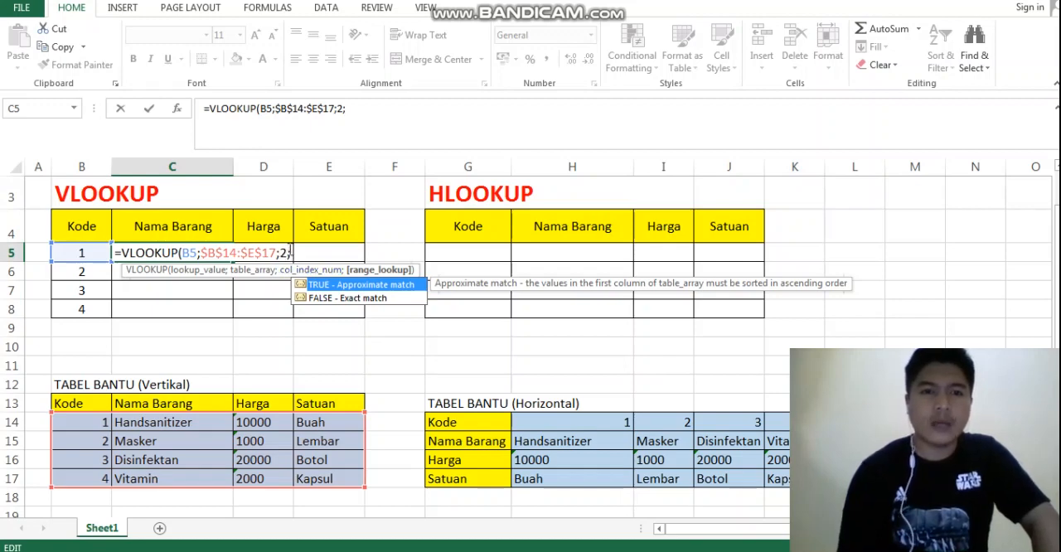
{"action": "key", "text": "Return"}
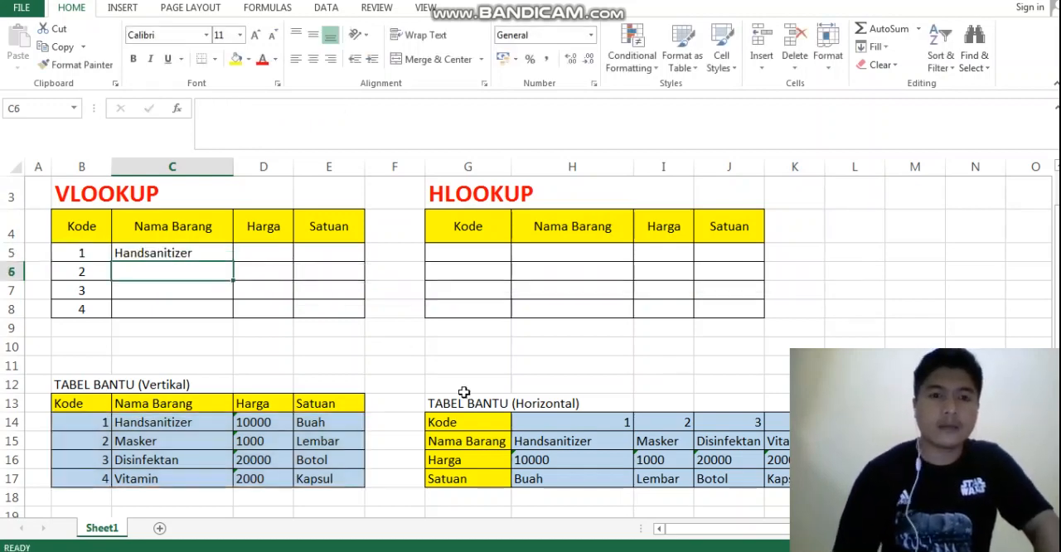
{"action": "left_click", "coordinate": [199, 251]}
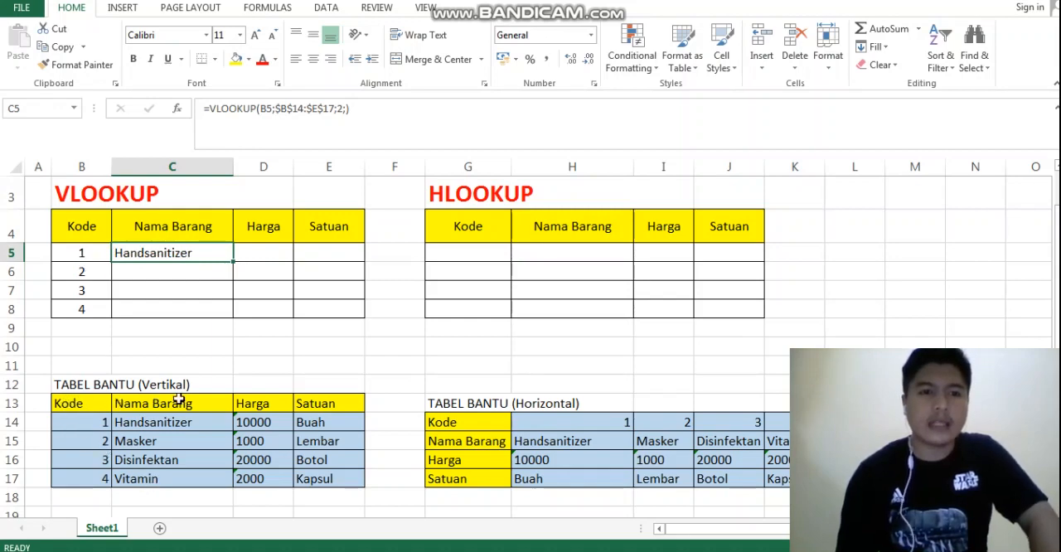
{"action": "left_click", "coordinate": [161, 424]}
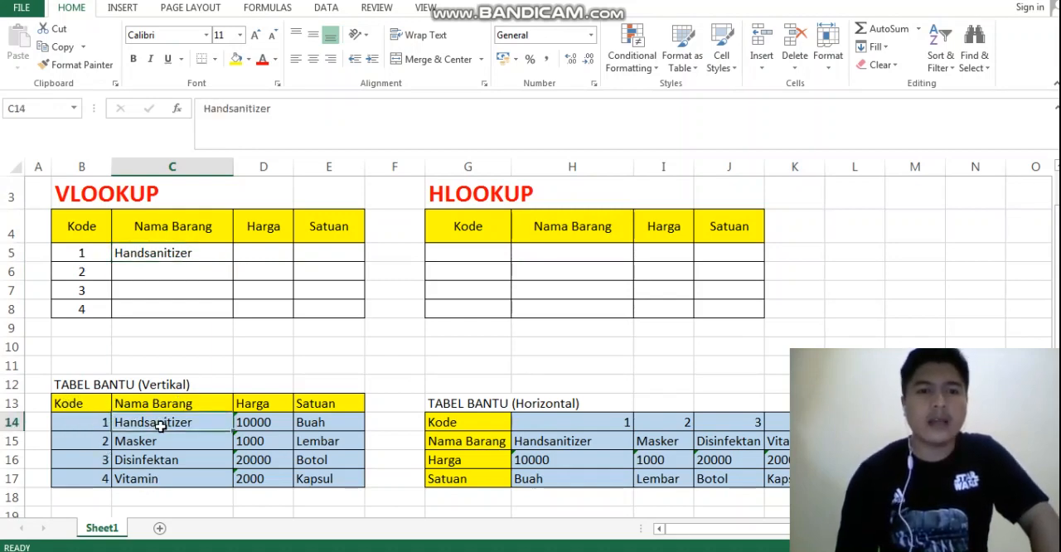
Fill the VLOOKUP formula in C5 down through C8 to complete the Nama Barang column
{"action": "left_click", "coordinate": [194, 255]}
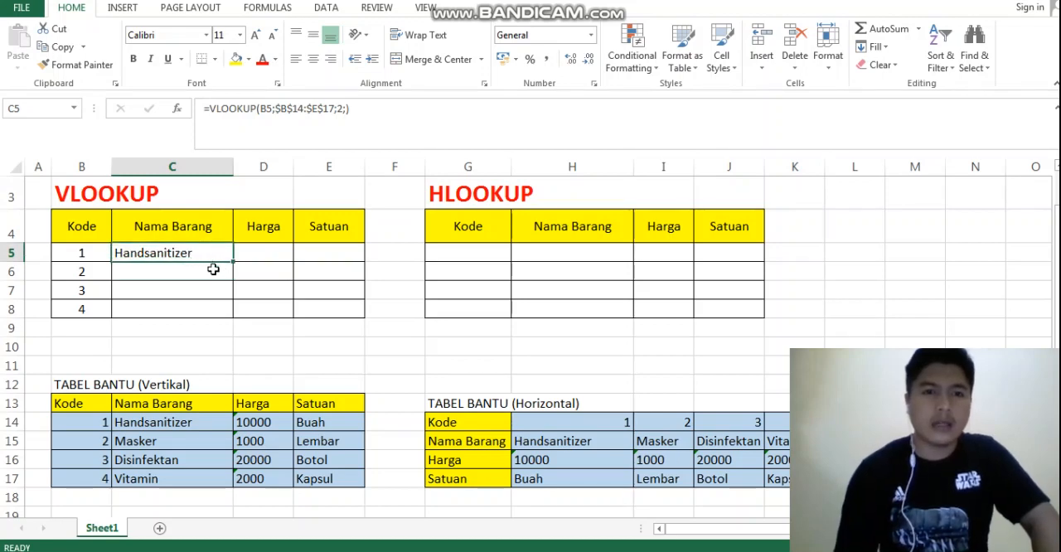
{"action": "left_click", "coordinate": [213, 270]}
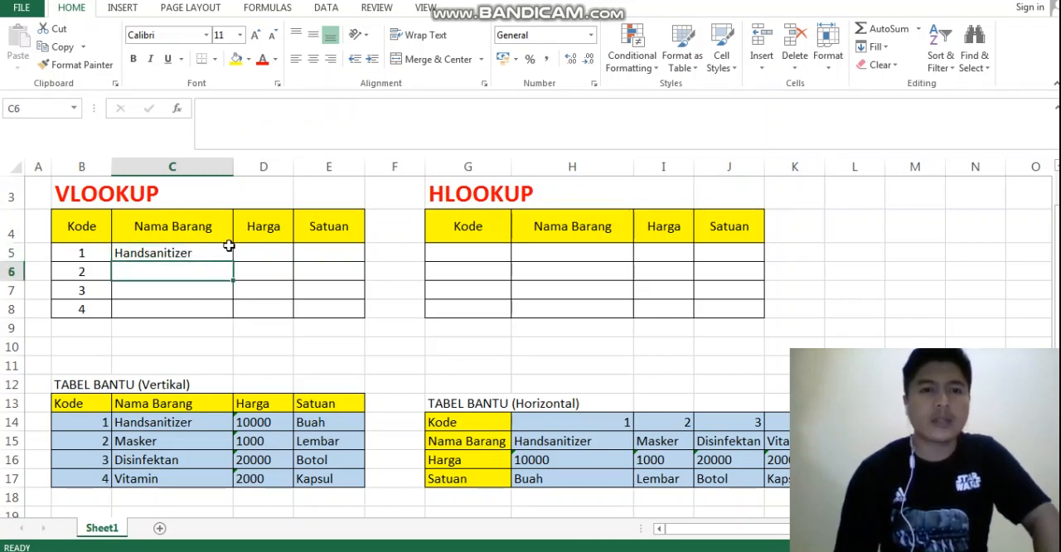
{"action": "left_click", "coordinate": [214, 252]}
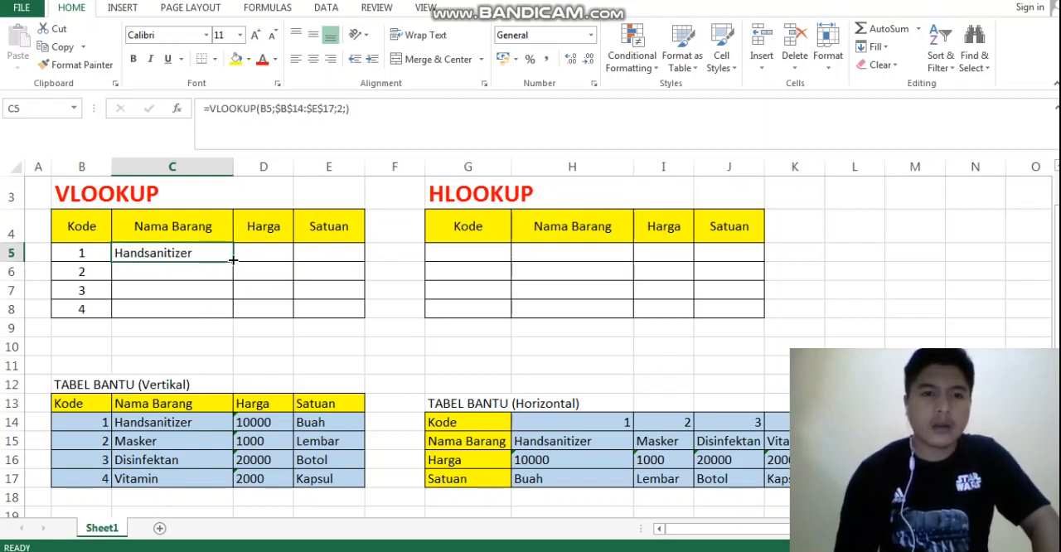
{"action": "left_click_drag", "start_coordinate": [232, 259], "coordinate": [230, 315]}
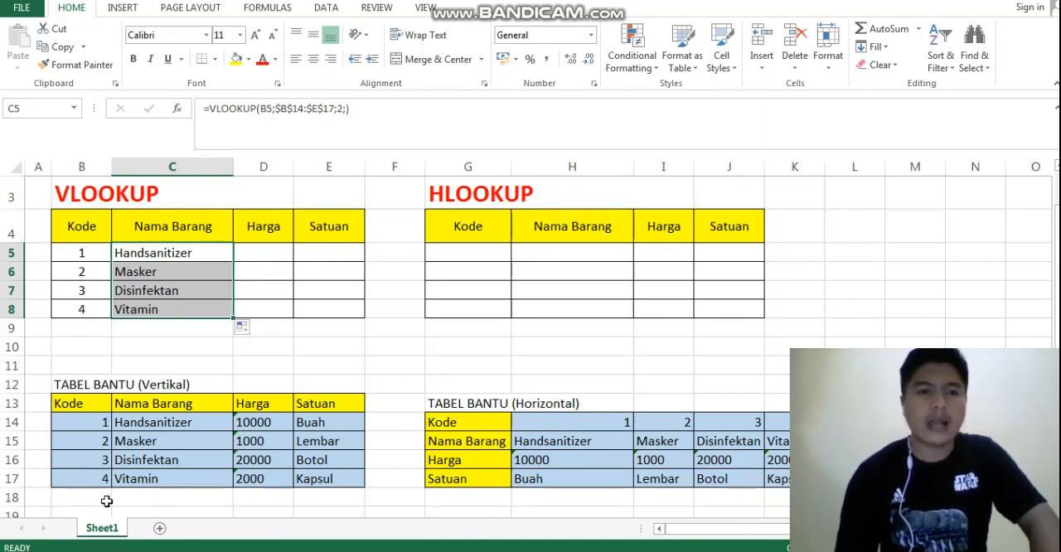
Test the Nama Barang lookup by entering codes 4 and 3 in B5, and restore code 1
{"action": "left_click", "coordinate": [96, 252]}
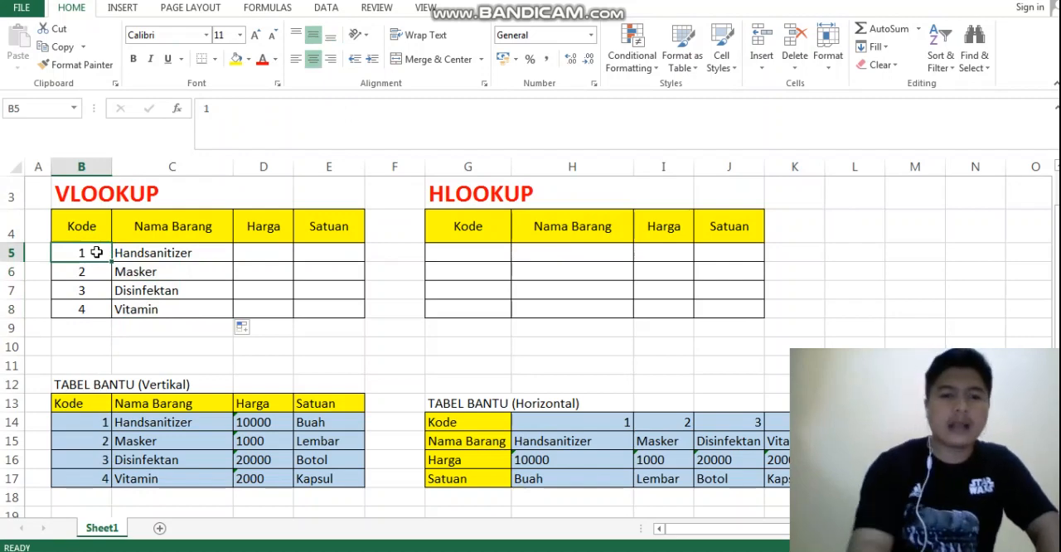
{"action": "type", "text": "4"}
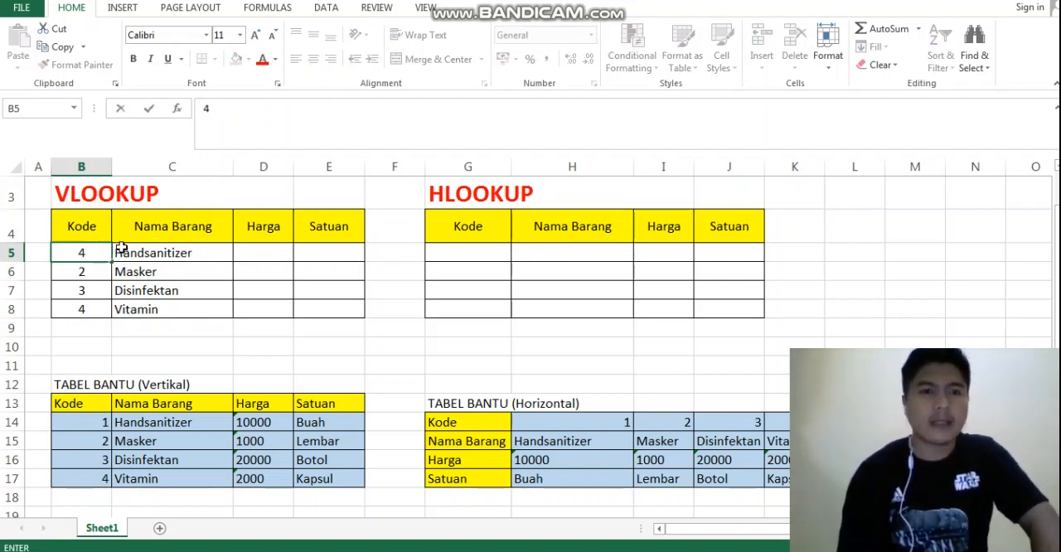
{"action": "key", "text": "Return"}
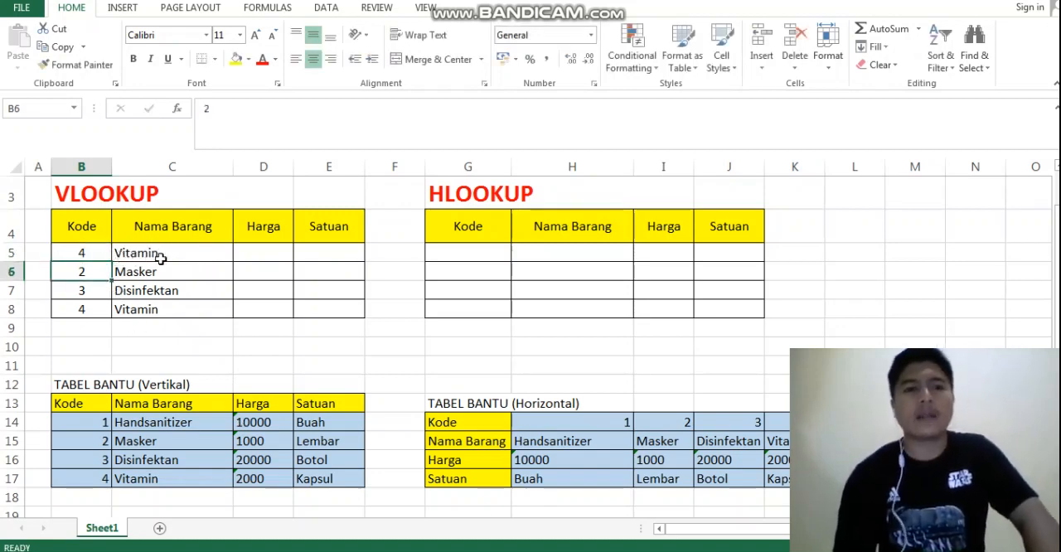
{"action": "left_click", "coordinate": [88, 252]}
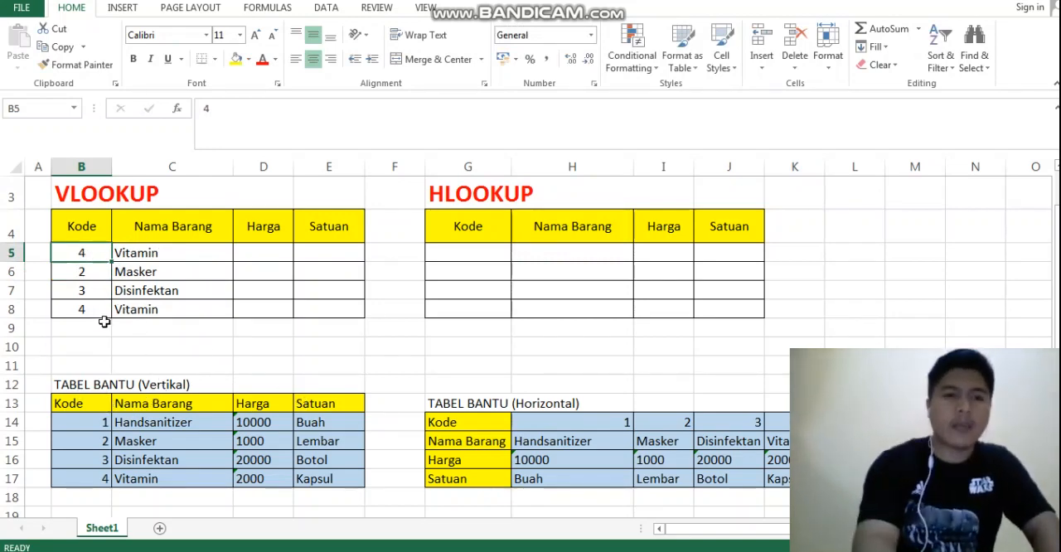
{"action": "type", "text": "3"}
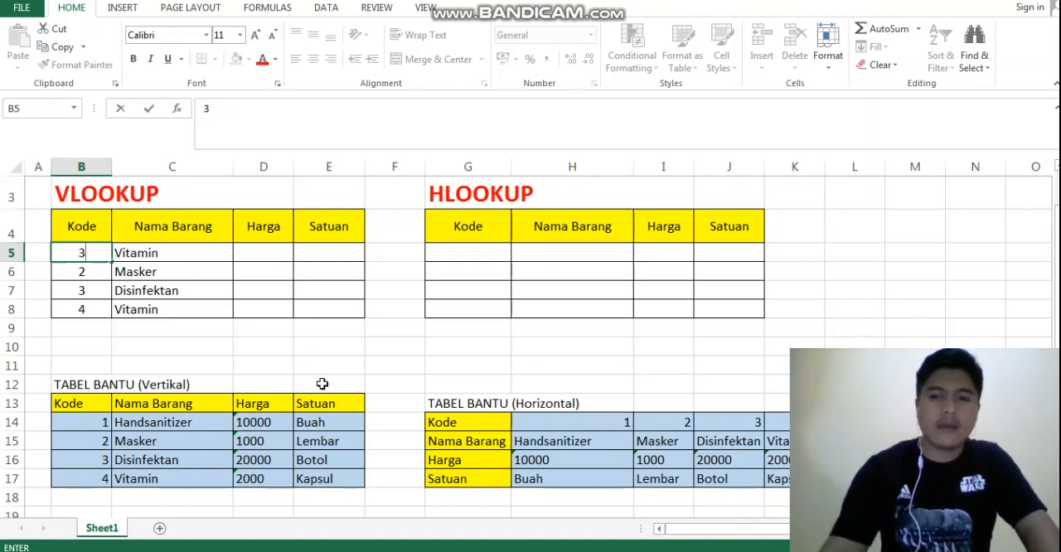
{"action": "key", "text": "Return"}
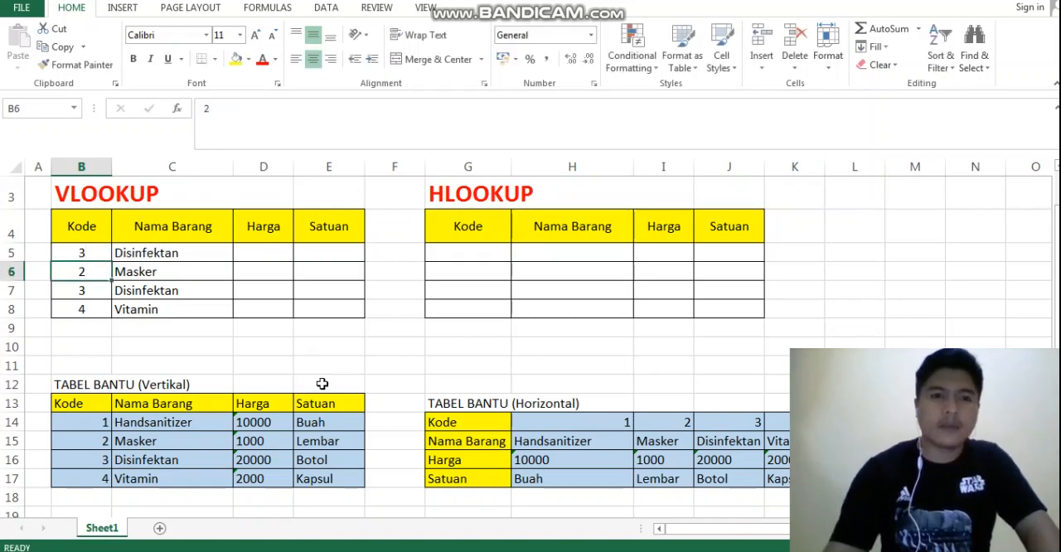
{"action": "left_click", "coordinate": [93, 252]}
{"action": "type", "text": "1"}
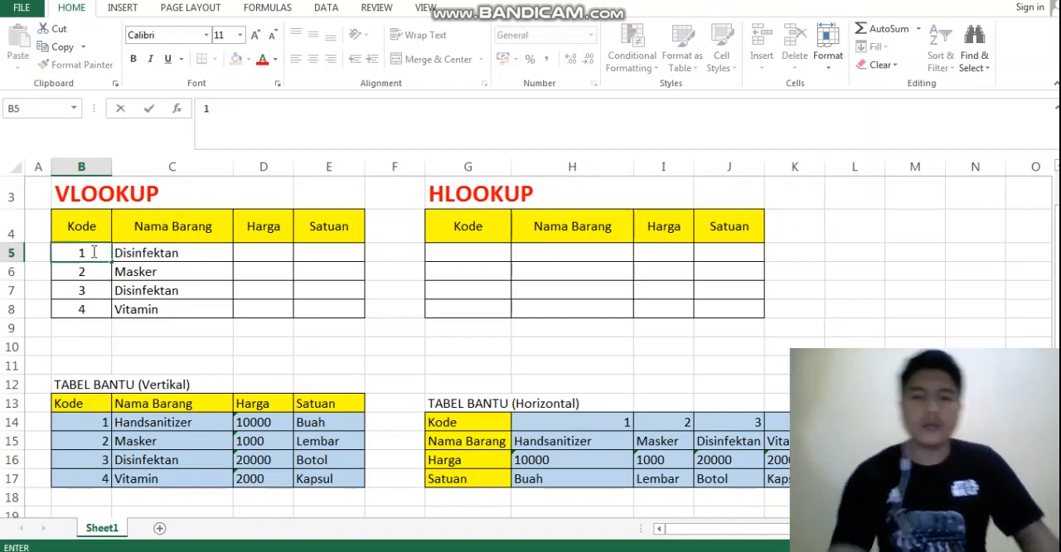
{"action": "key", "text": "Return"}
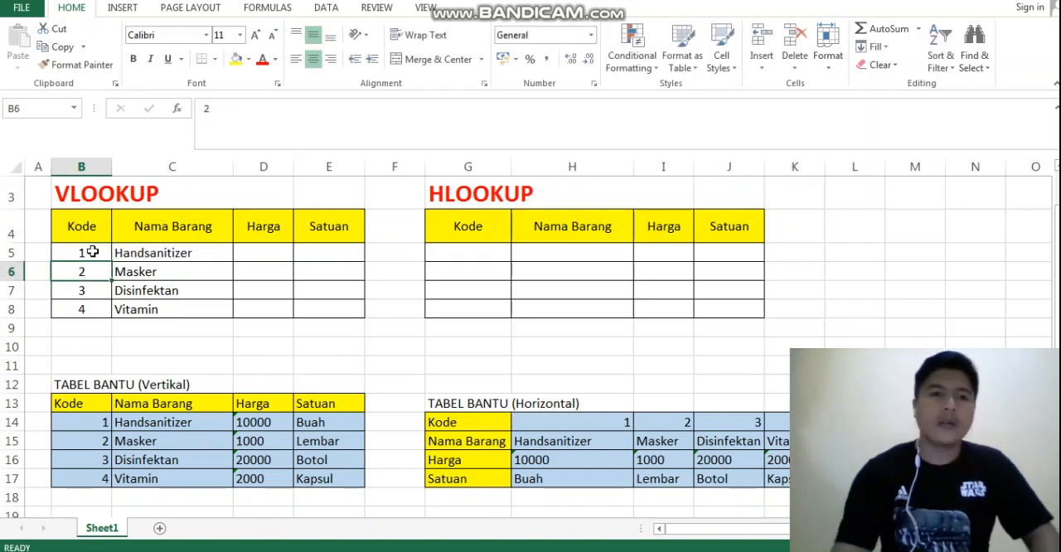
{"action": "left_click", "coordinate": [261, 251]}
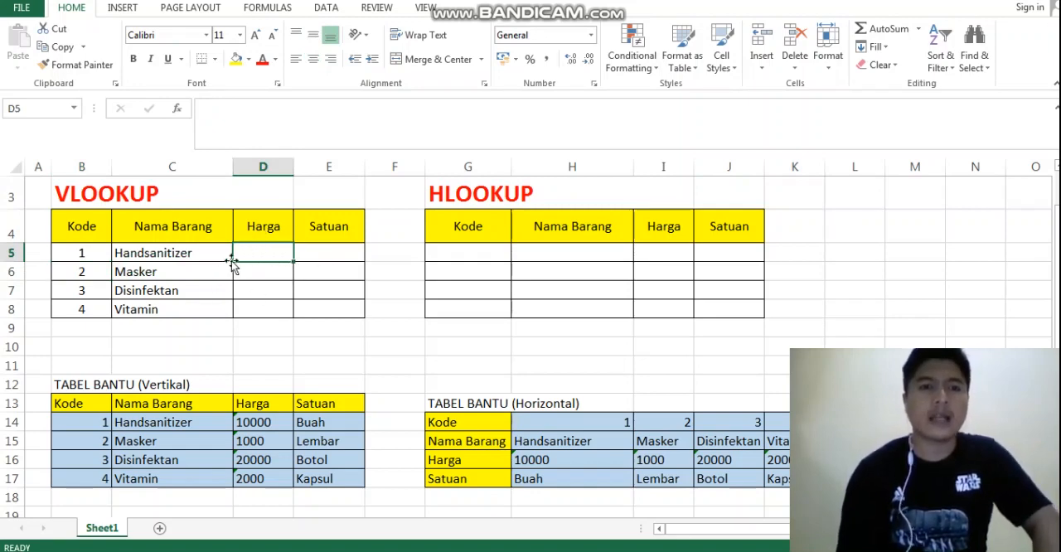
{"action": "left_click", "coordinate": [199, 249]}
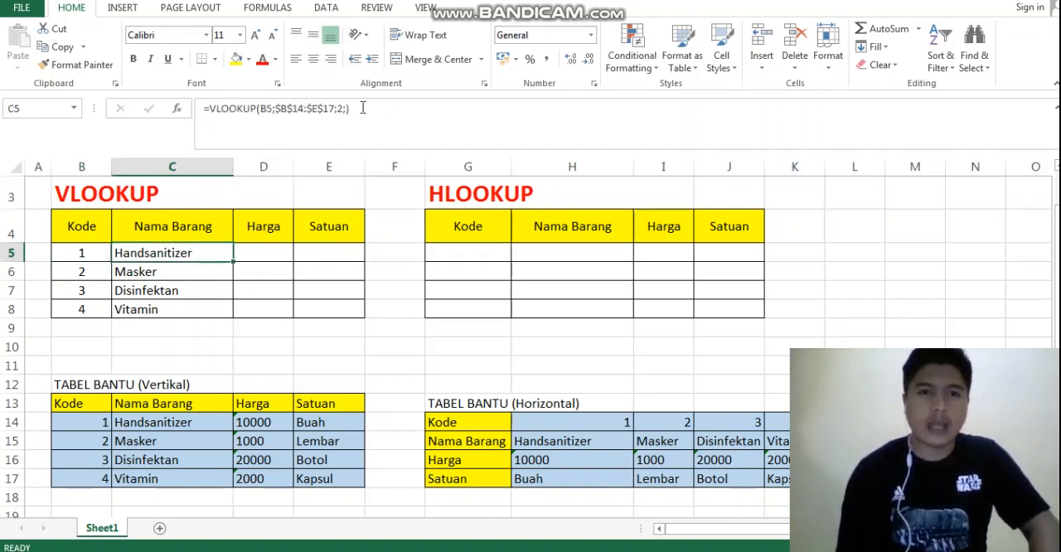
{"action": "left_click_drag", "start_coordinate": [353, 108], "coordinate": [199, 114]}
{"action": "key", "text": "ctrl+c"}
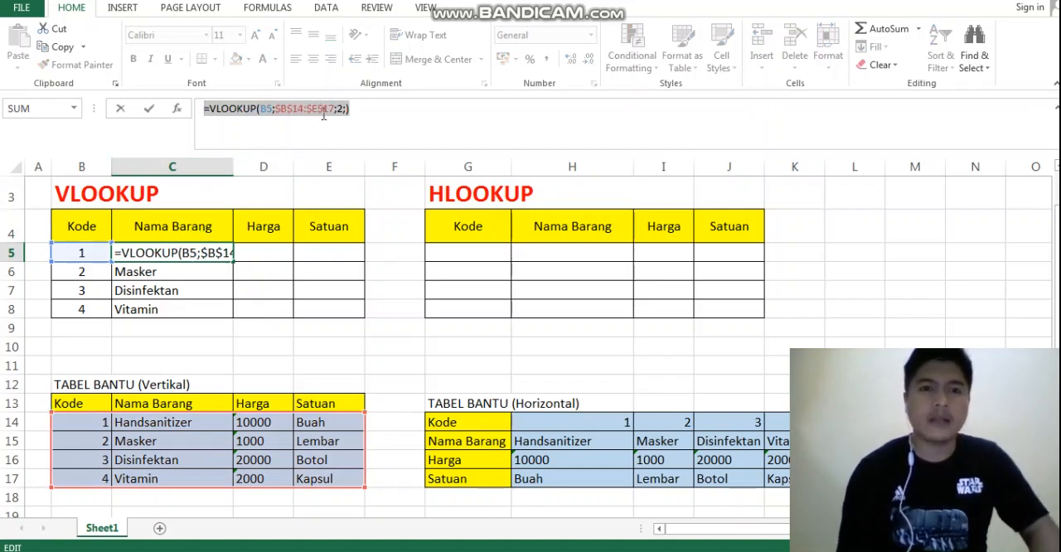
{"action": "left_click", "coordinate": [572, 289]}
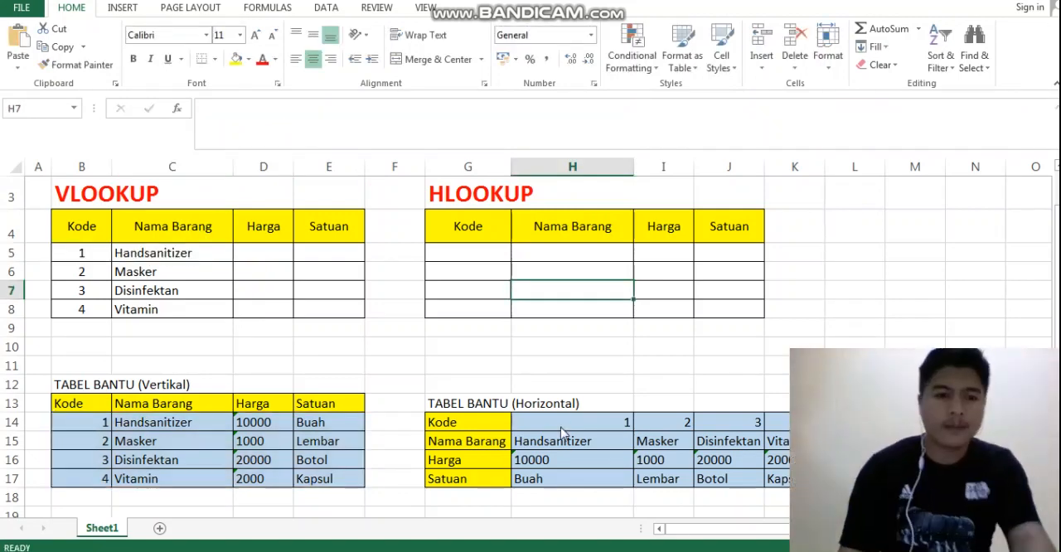
{"action": "key", "text": "F12"}
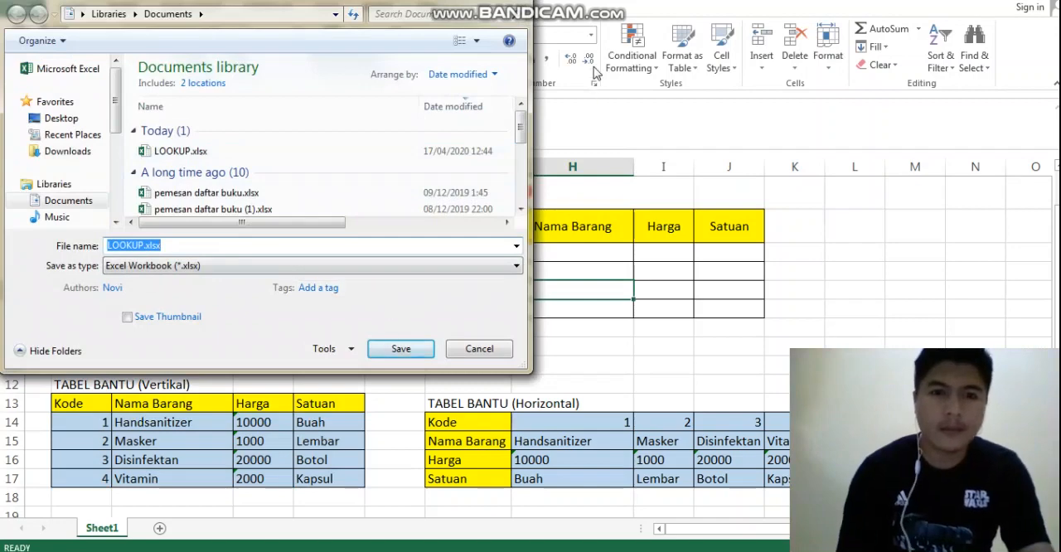
{"action": "left_click", "coordinate": [474, 347]}
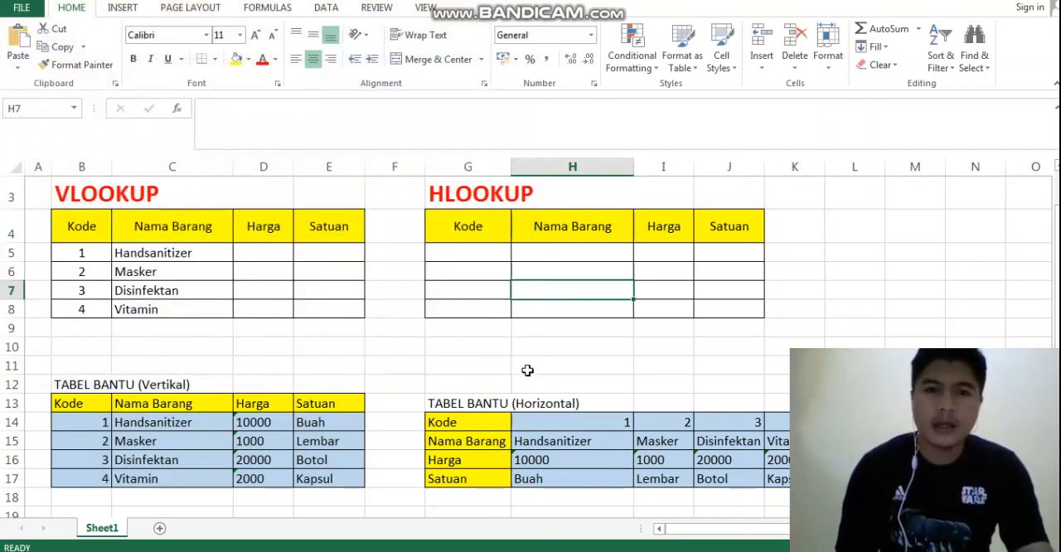
{"action": "key", "text": "Right"}
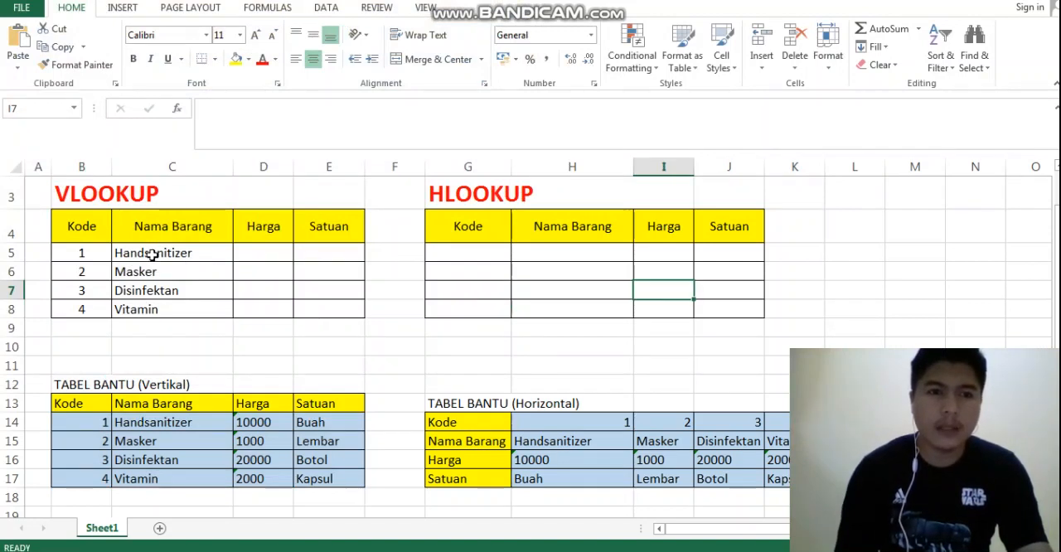
Copy the full VLOOKUP formula text from C5 into D5, the first Harga cell, keeping its references identical
{"action": "key", "text": "Right"}
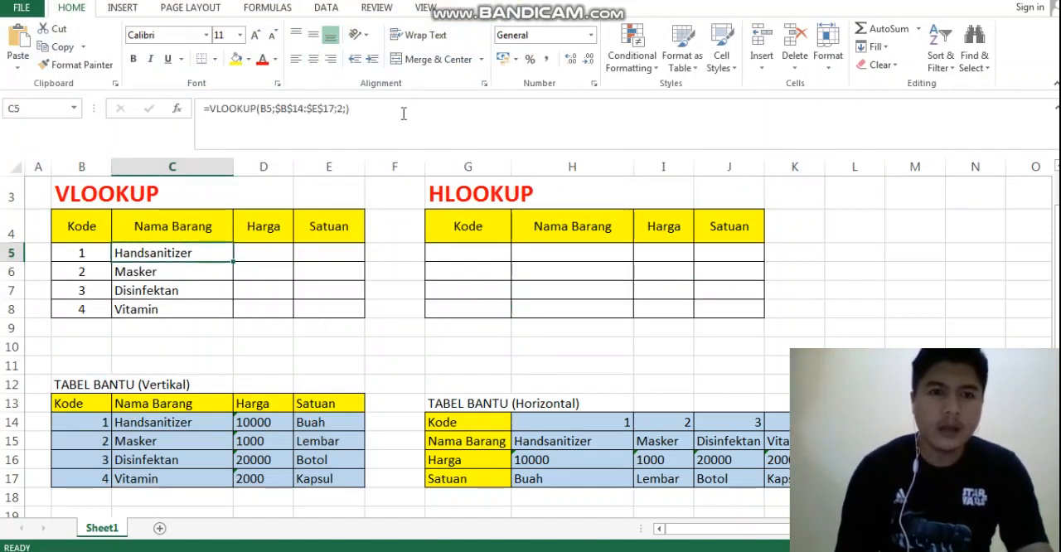
{"action": "left_click_drag", "start_coordinate": [357, 110], "coordinate": [213, 111]}
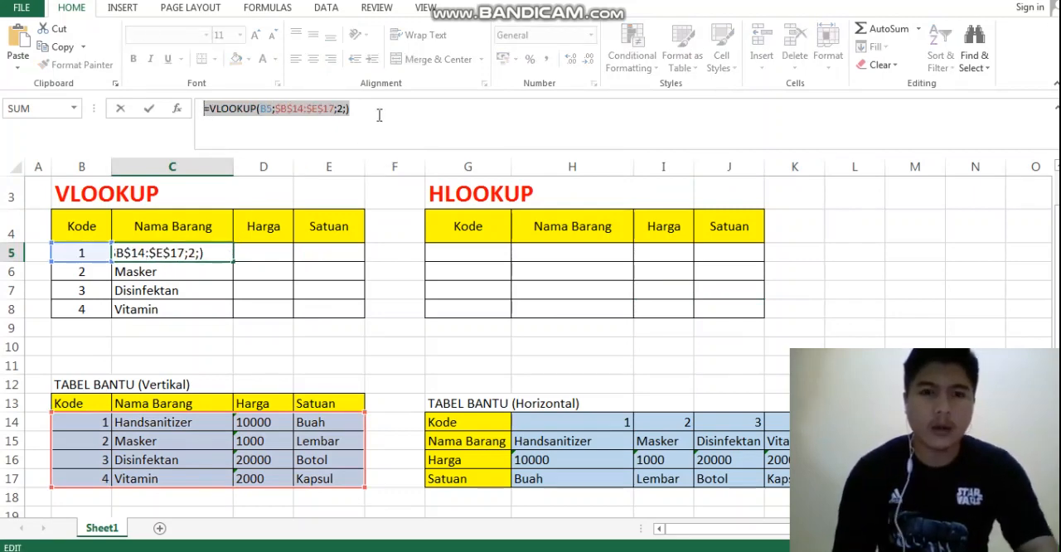
{"action": "left_click", "coordinate": [392, 286]}
{"action": "left_click", "coordinate": [250, 254]}
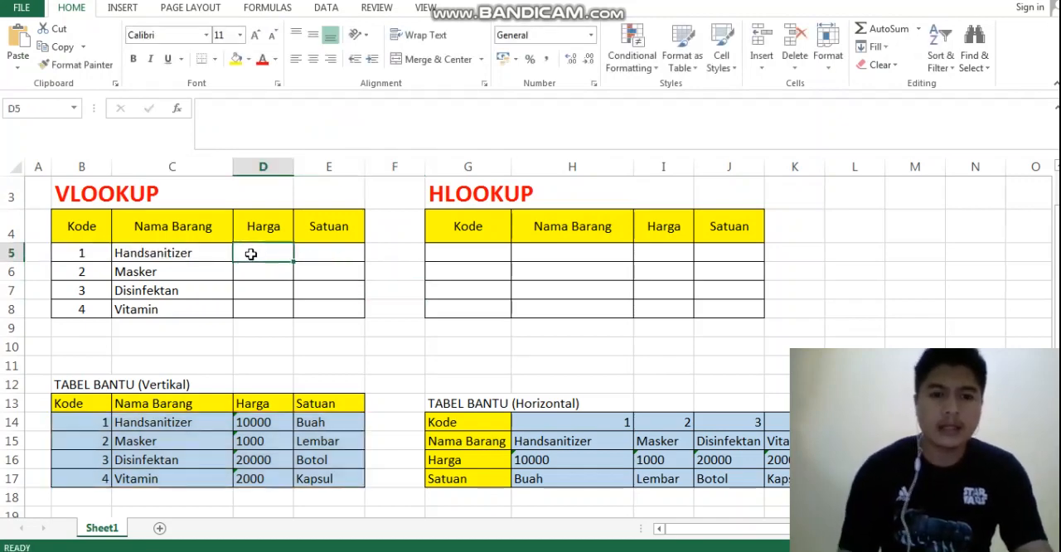
{"action": "key", "text": "ctrl+v"}
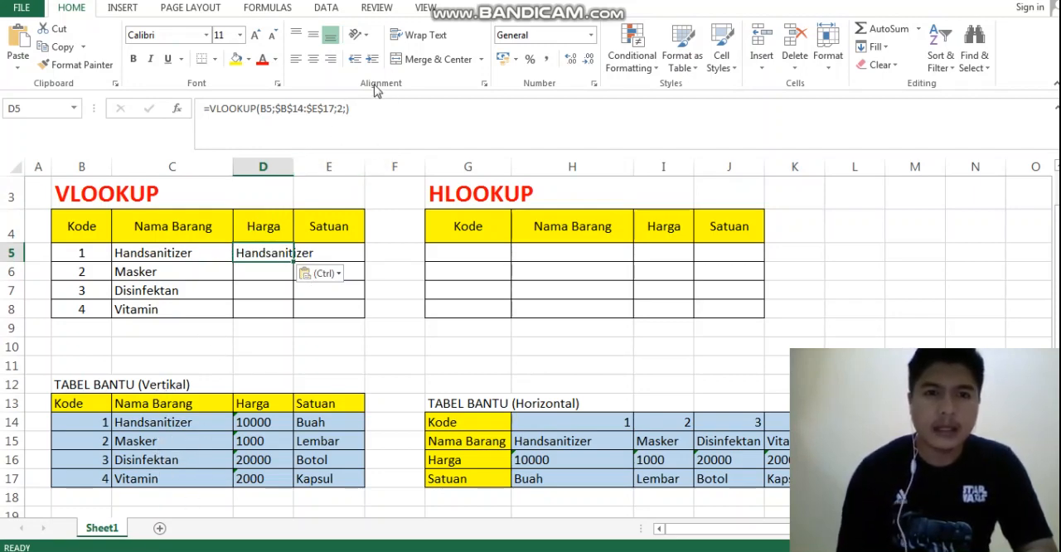
Set the column index in D5's VLOOKUP formula to 3 and fill the formula down through D8
{"action": "left_click", "coordinate": [344, 109]}
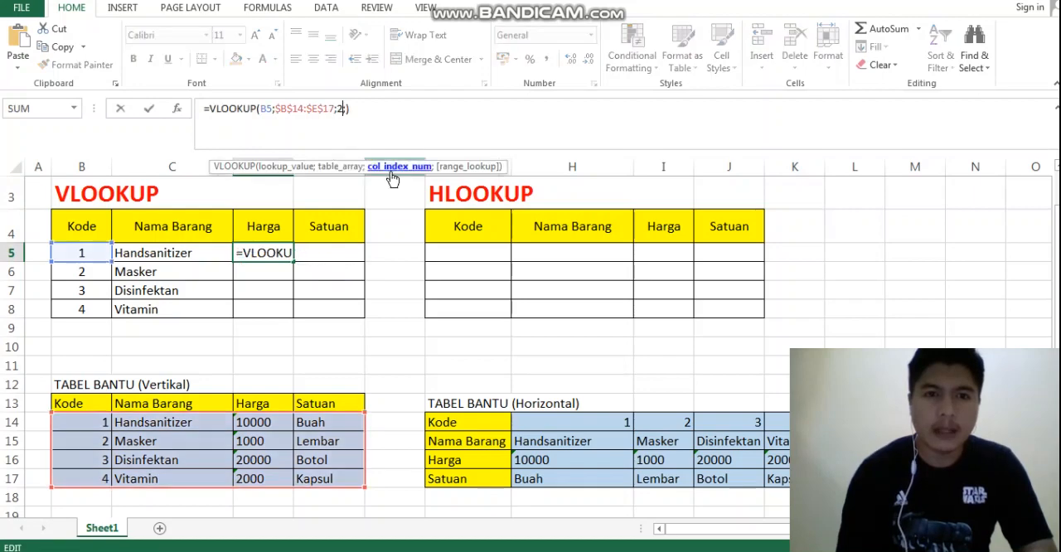
{"action": "key", "text": "Left"}
{"action": "key", "text": "BackSpace"}
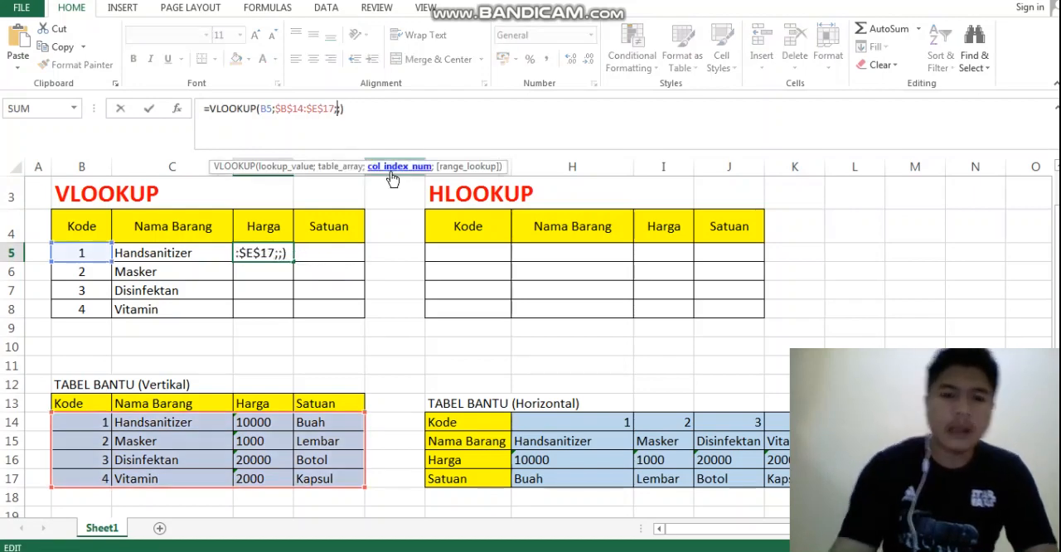
{"action": "type", "text": "3"}
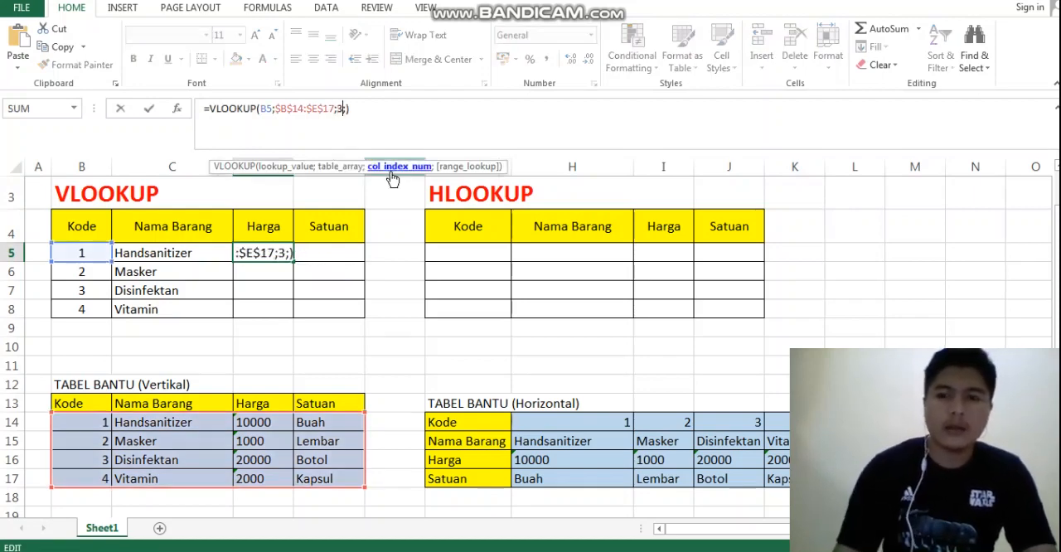
{"action": "key", "text": "Return"}
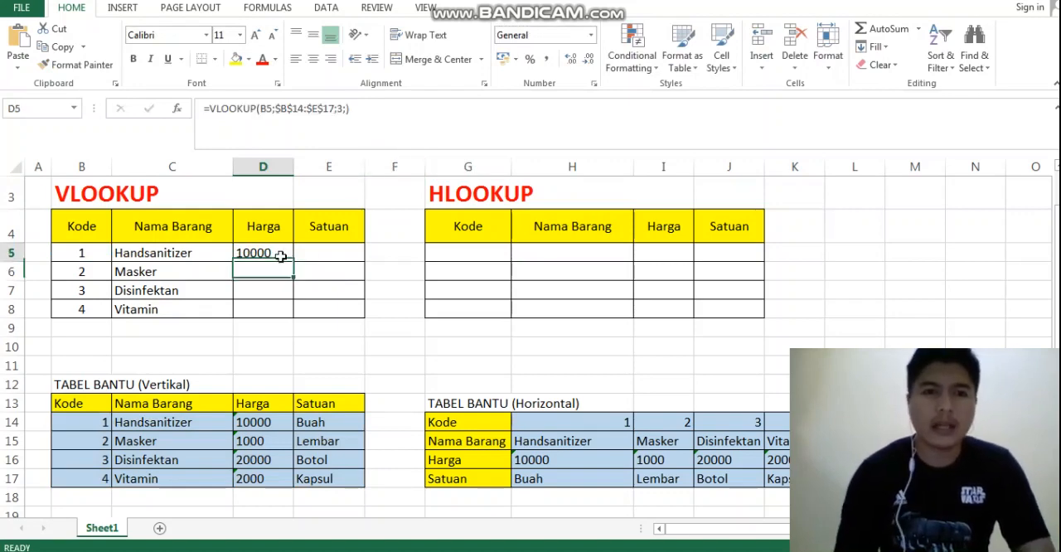
{"action": "left_click", "coordinate": [281, 257]}
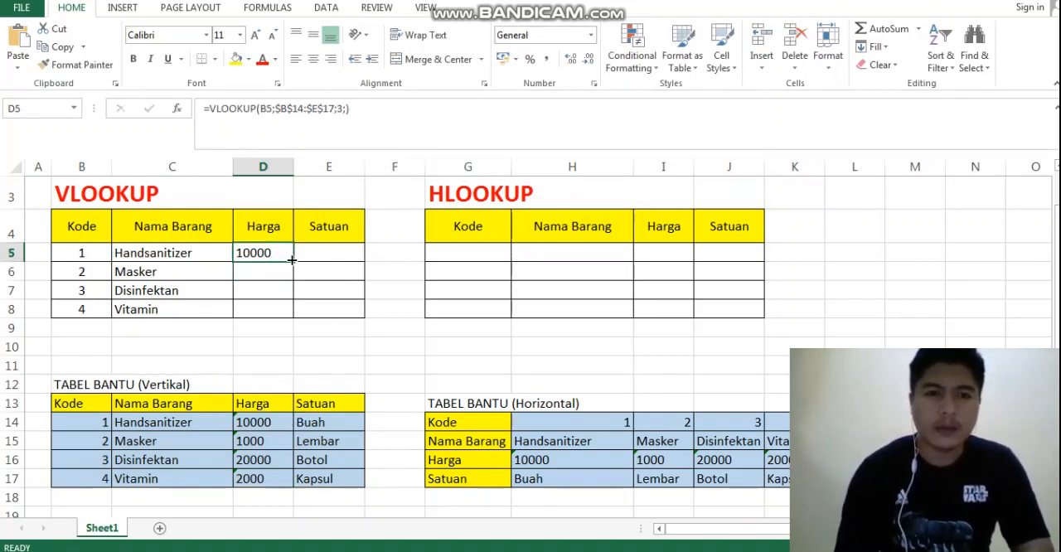
{"action": "left_click_drag", "start_coordinate": [291, 261], "coordinate": [290, 315]}
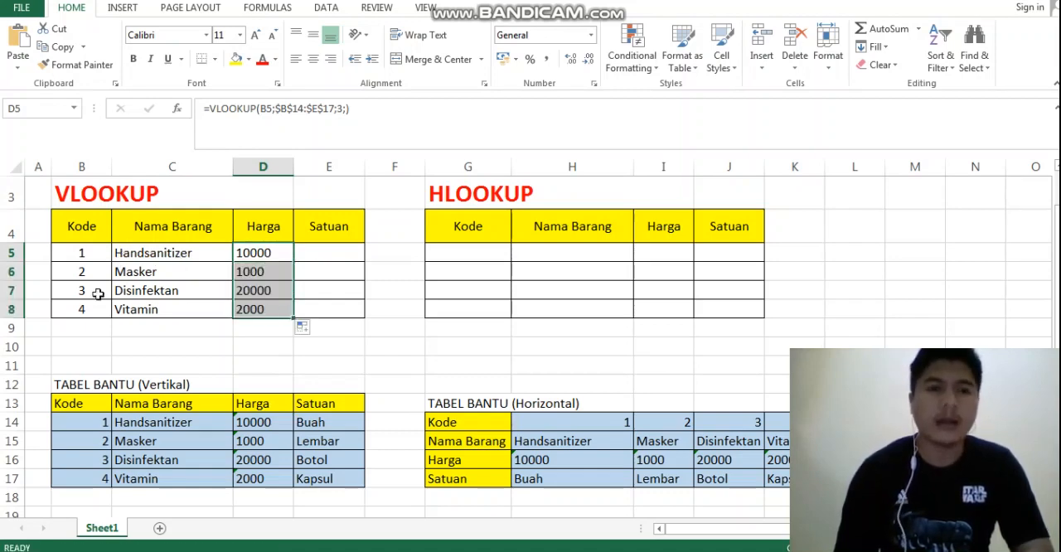
Test the item name and Harga lookups by entering code 4 in B5, and restore code 1
{"action": "left_click", "coordinate": [82, 257]}
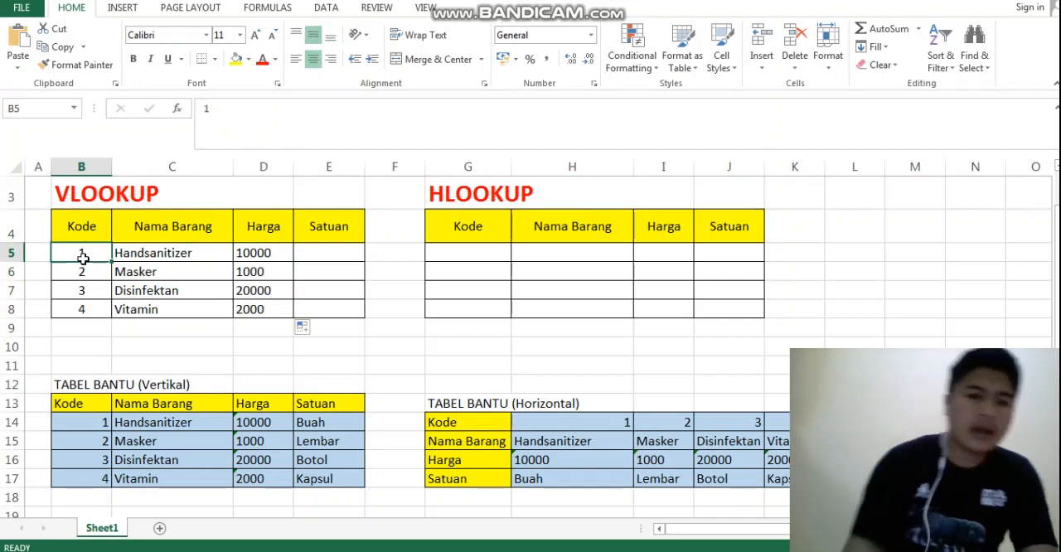
{"action": "type", "text": "4"}
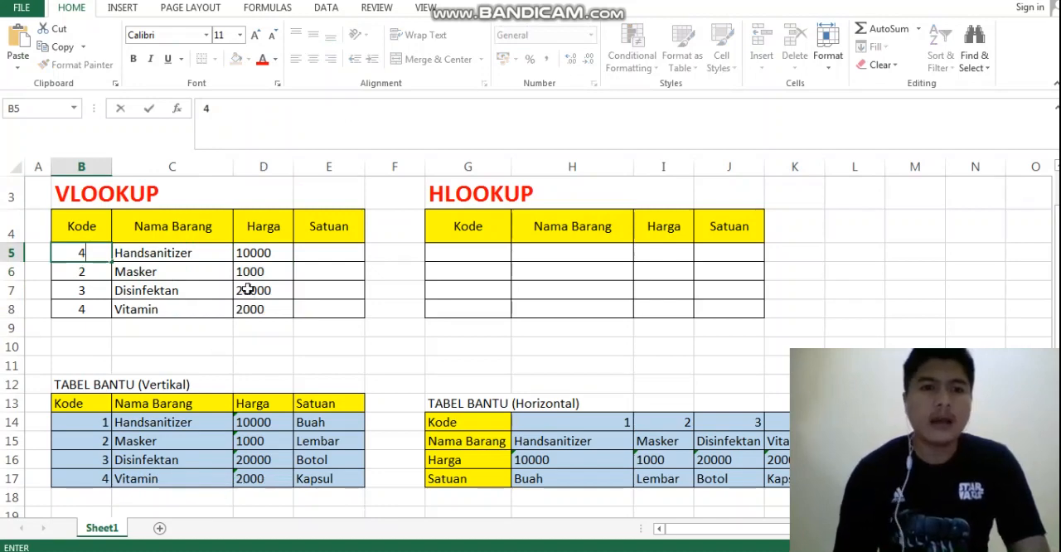
{"action": "key", "text": "Return"}
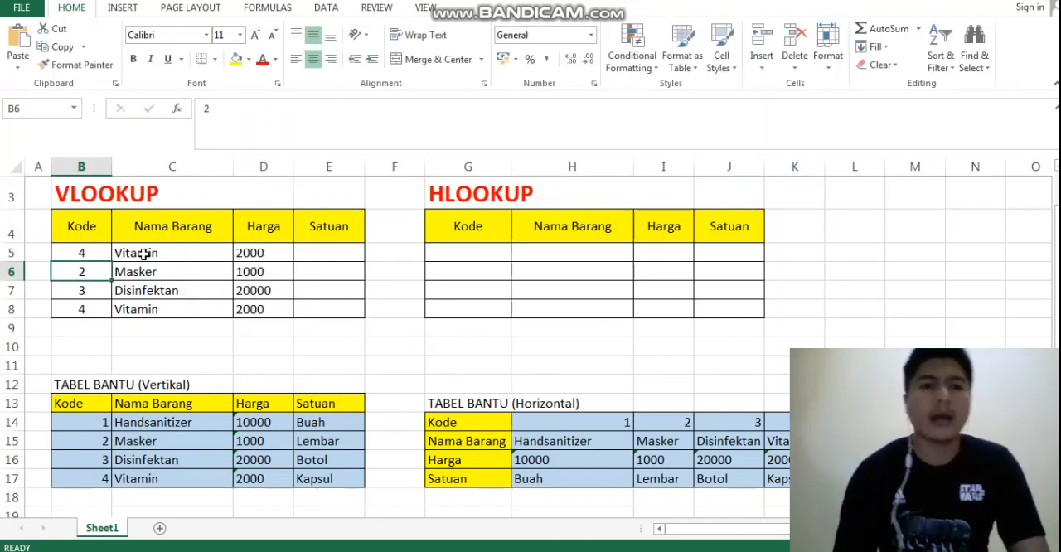
{"action": "left_click", "coordinate": [98, 253]}
{"action": "type", "text": "1"}
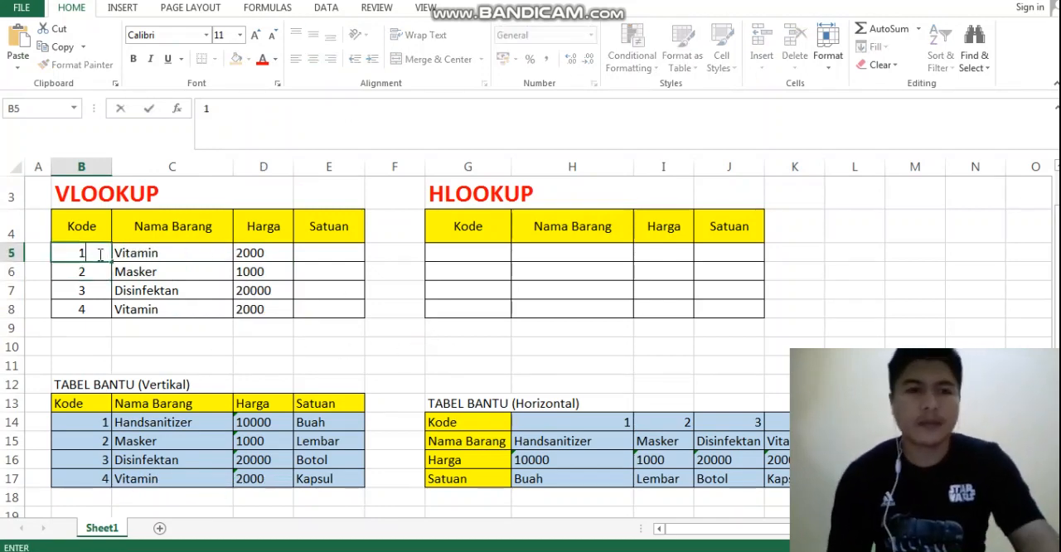
{"action": "key", "text": "Return"}
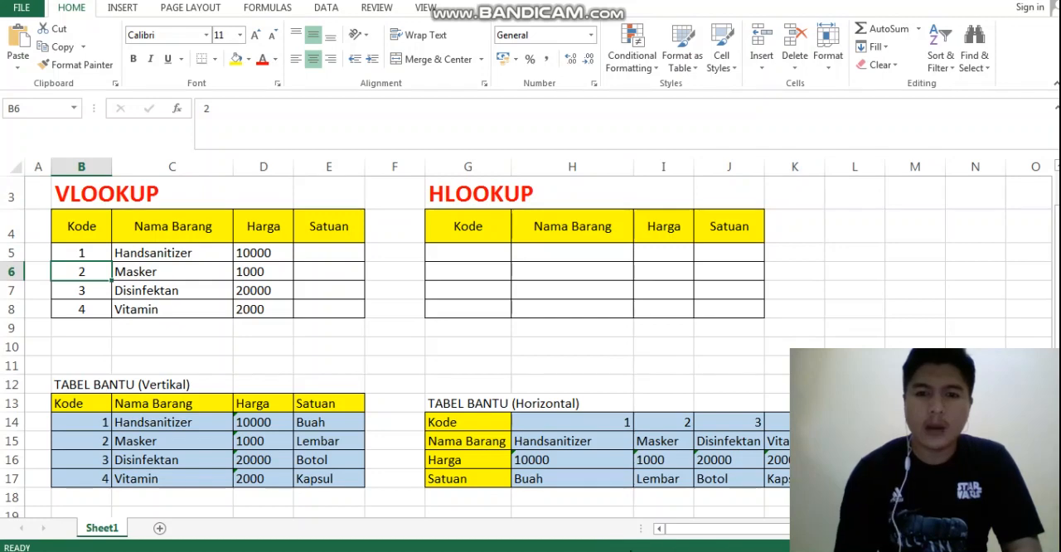
{"action": "left_click_drag", "start_coordinate": [694, 530], "coordinate": [788, 531]}
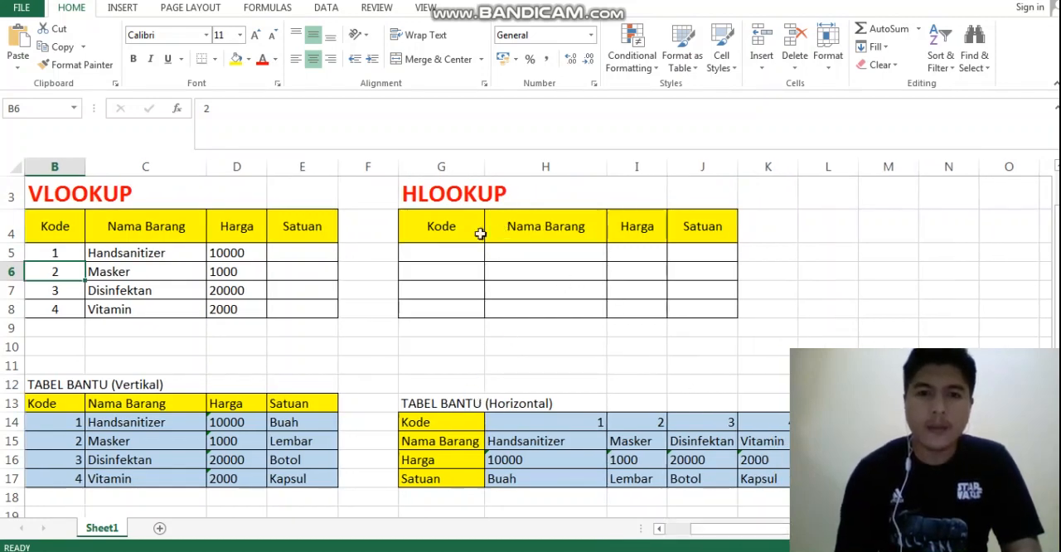
Enter the codes 1, 2, 3 and 4 in the HLOOKUP table's Kode cells G5 through G8
{"action": "left_click", "coordinate": [428, 252]}
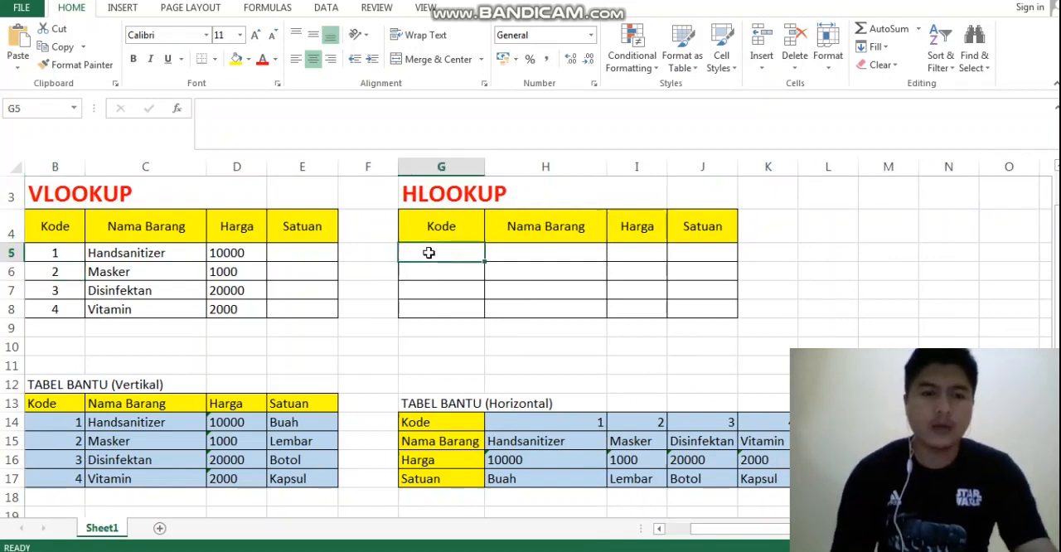
{"action": "type", "text": "1"}
{"action": "key", "text": "Return"}
{"action": "type", "text": "2"}
{"action": "key", "text": "Return"}
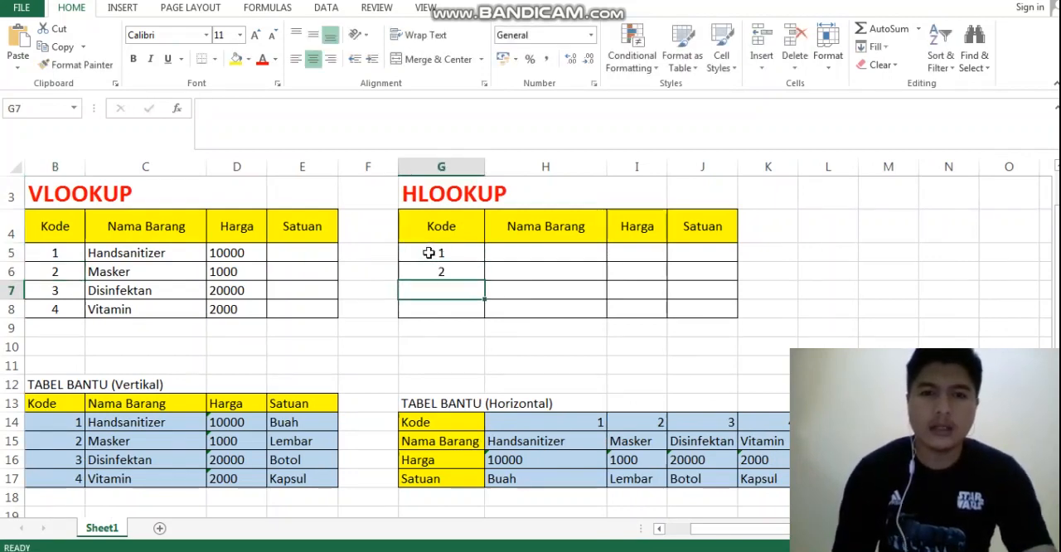
{"action": "type", "text": "3"}
{"action": "key", "text": "Return"}
{"action": "type", "text": "4"}
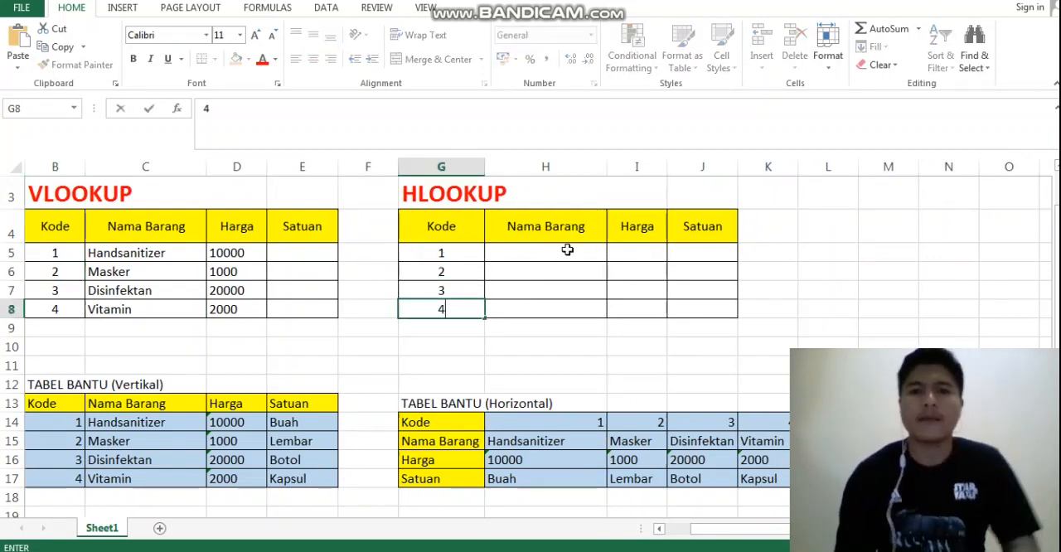
Begin an HLOOKUP formula in H5, the first Nama Barang cell, with G5 as the lookup value
{"action": "left_click", "coordinate": [561, 249]}
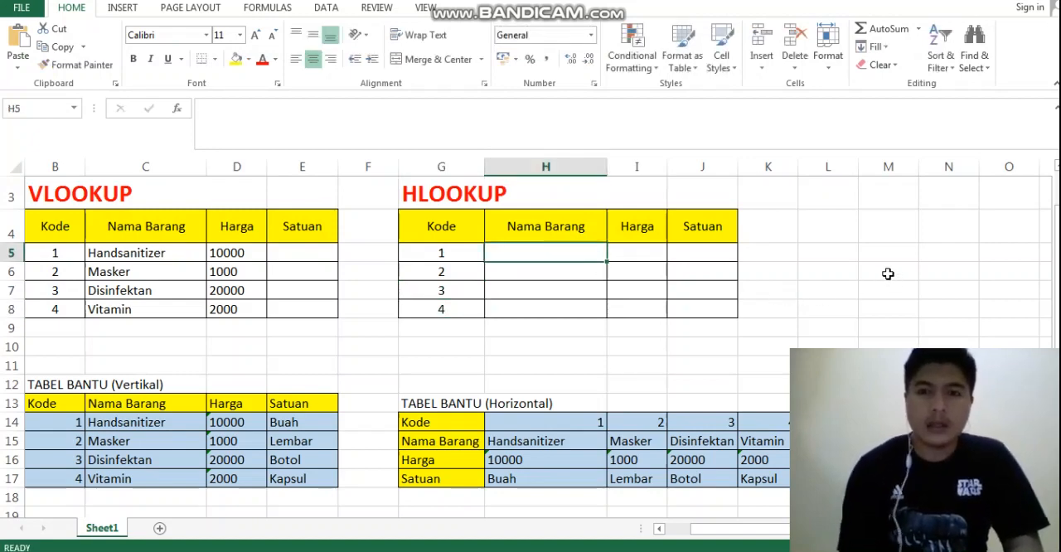
{"action": "type", "text": "="}
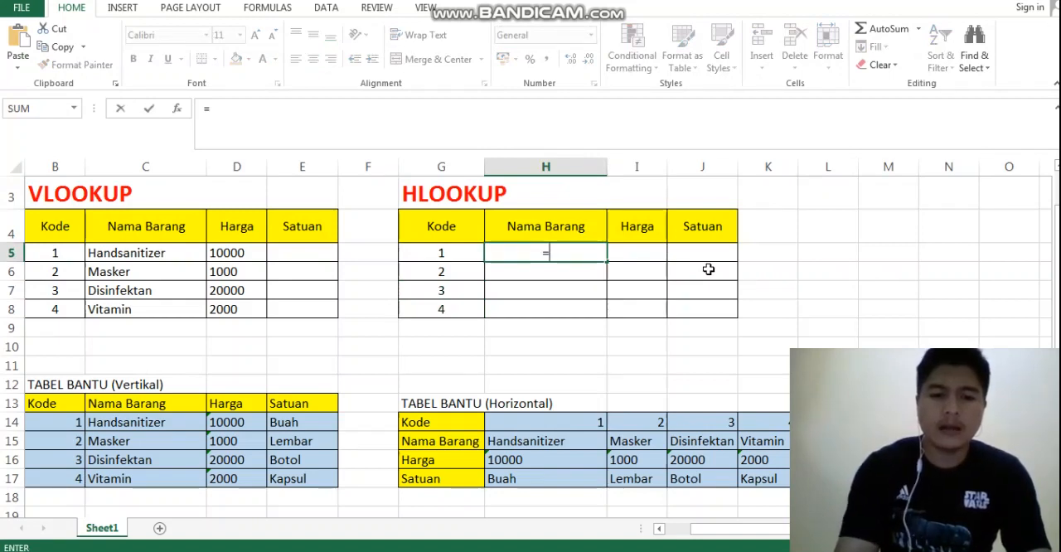
{"action": "type", "text": "H"}
{"action": "key", "text": "BackSpace"}
{"action": "type", "text": "H"}
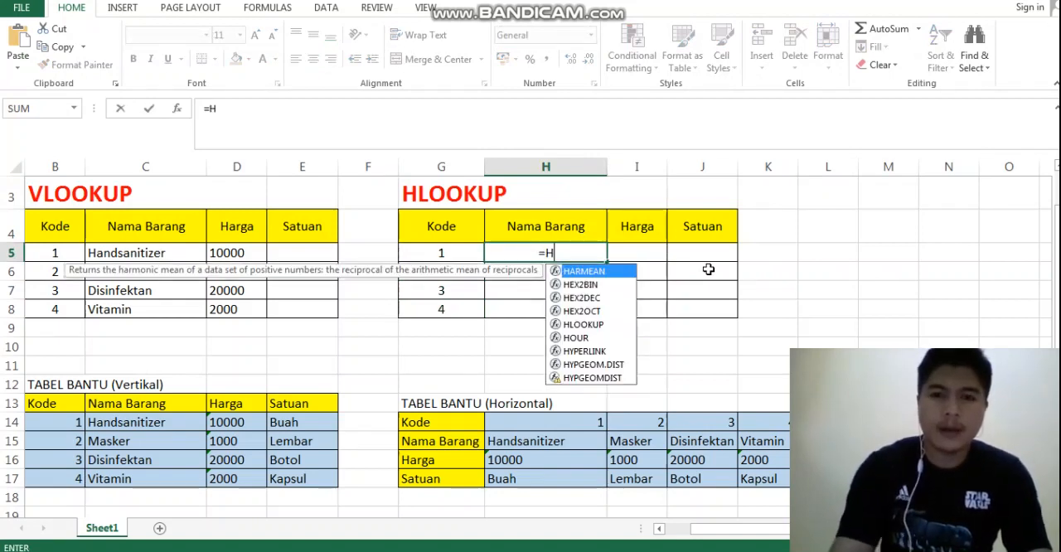
{"action": "type", "text": "LOOKUP"}
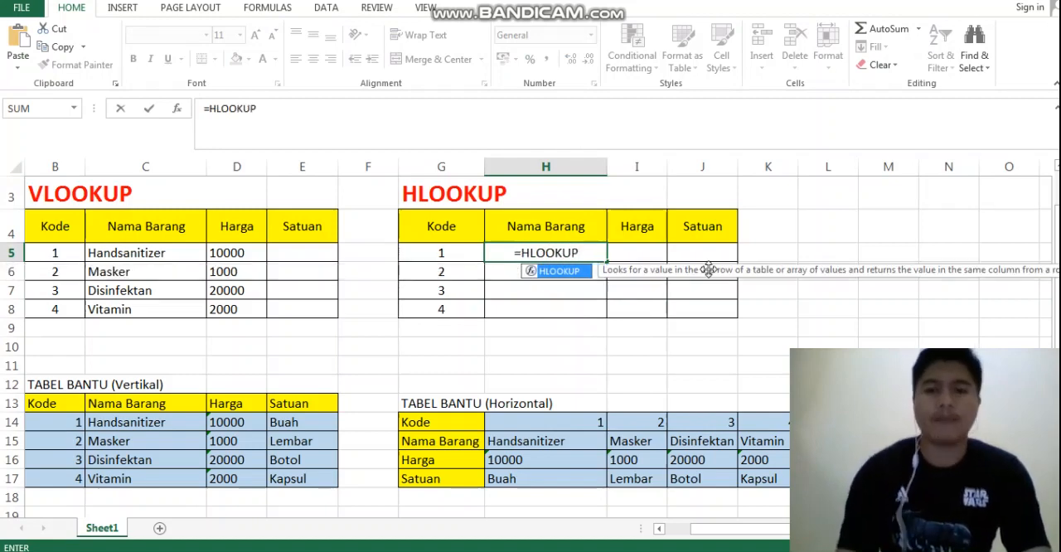
{"action": "type", "text": "("}
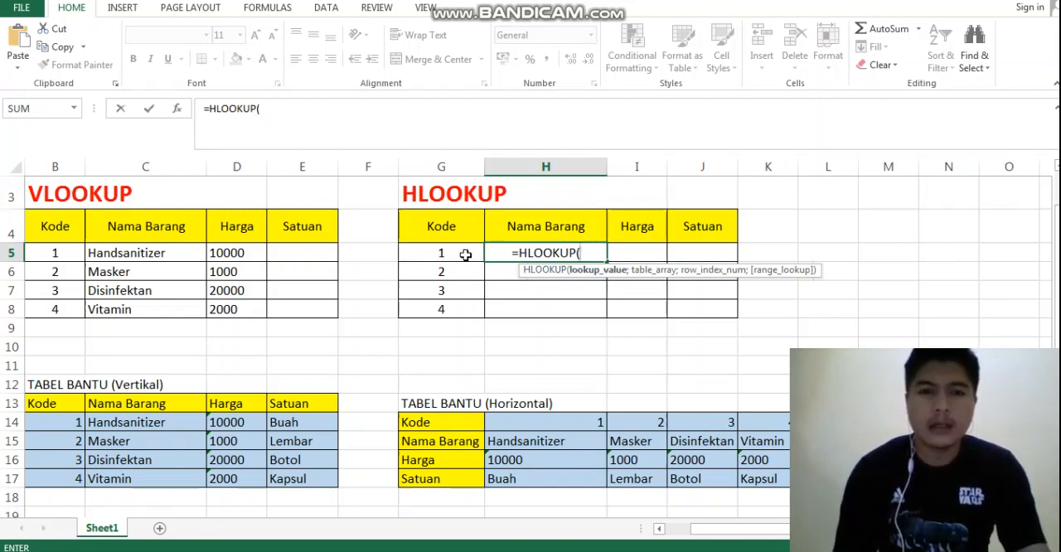
{"action": "left_click", "coordinate": [437, 253]}
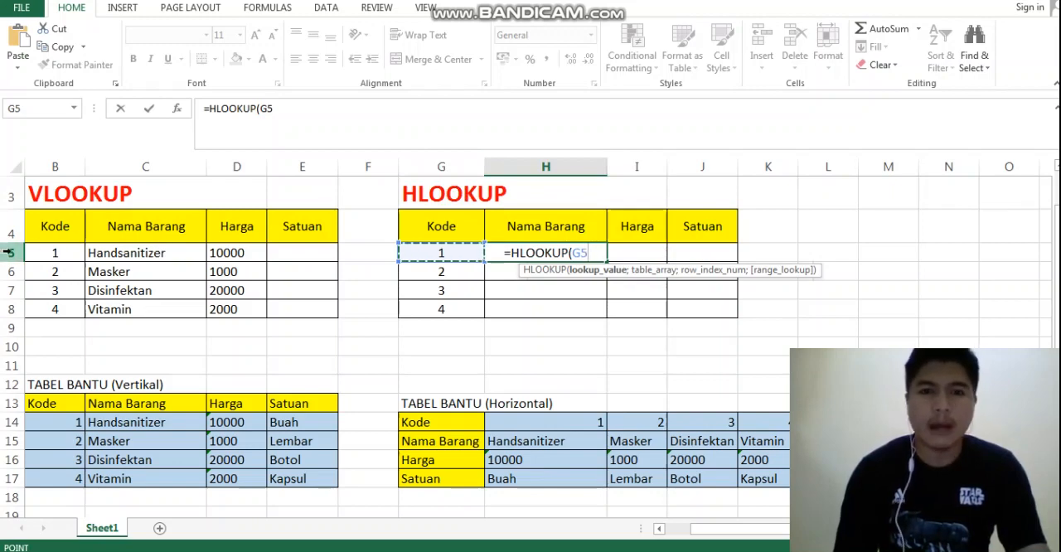
Set the formula's table array to the horizontal helper range H14:K17, locked as the absolute reference $H$14:$K$17
{"action": "type", "text": ";"}
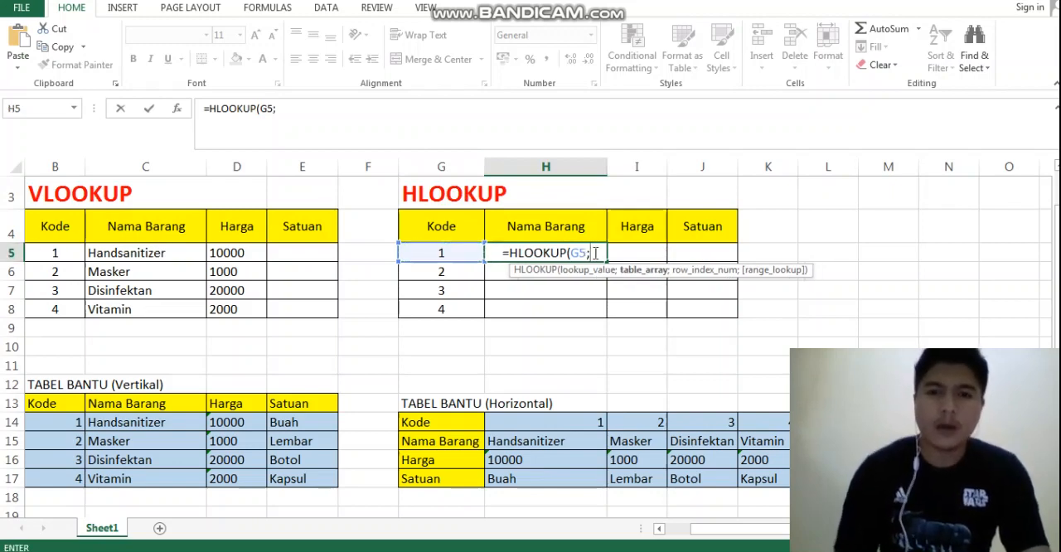
{"action": "left_click", "coordinate": [519, 425]}
{"action": "left_click_drag", "start_coordinate": [594, 422], "coordinate": [763, 477]}
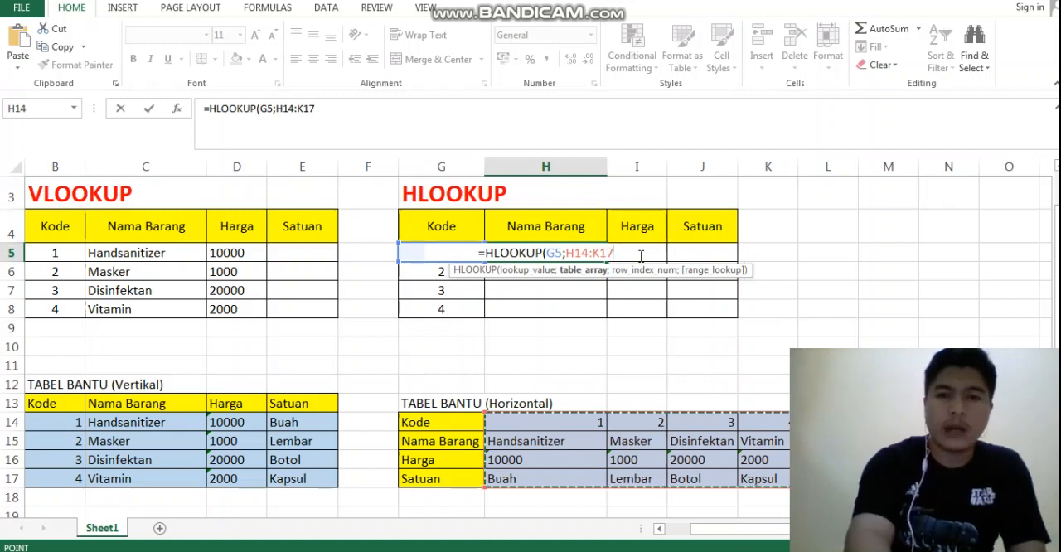
{"action": "key", "text": "F4"}
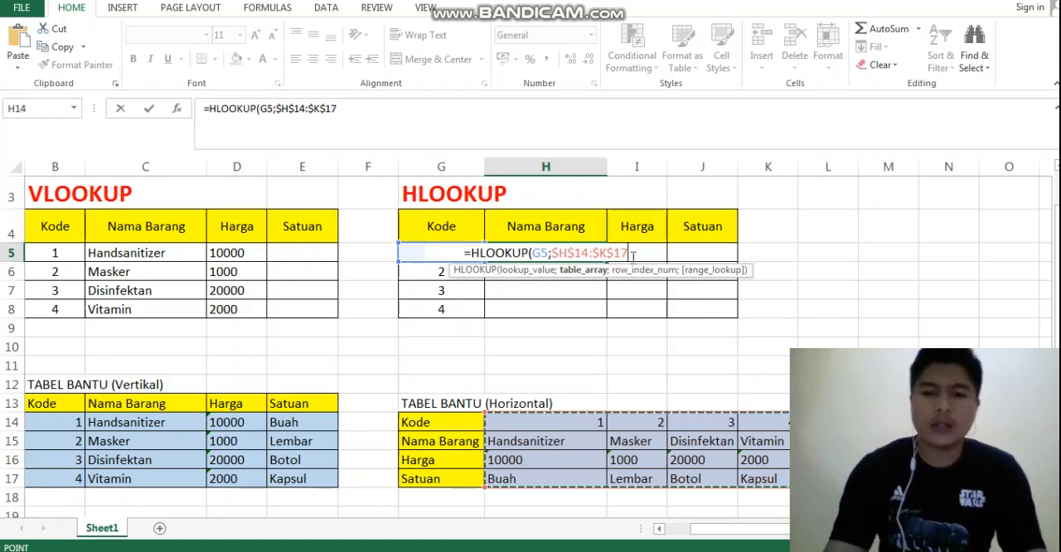
Complete H5's HLOOKUP with row index 2 and an empty range_lookup argument, and fill the formula down through H8
{"action": "type", "text": ";"}
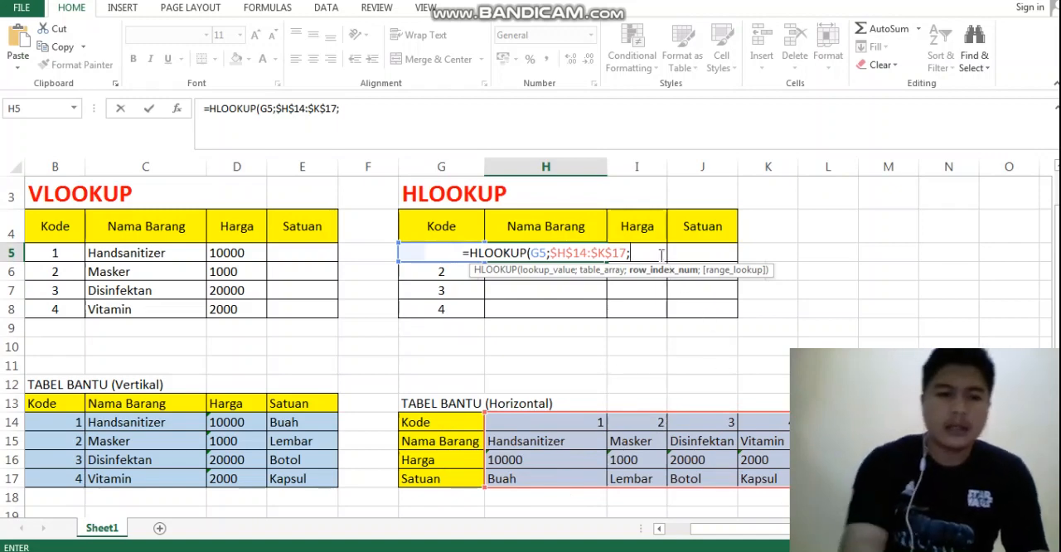
{"action": "type", "text": "2"}
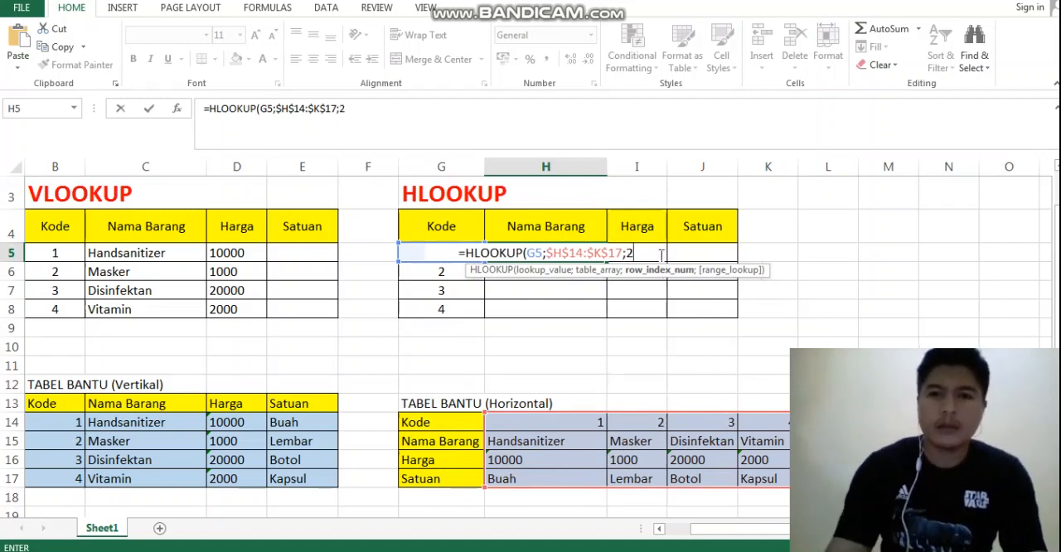
{"action": "type", "text": ";"}
{"action": "key", "text": "Return"}
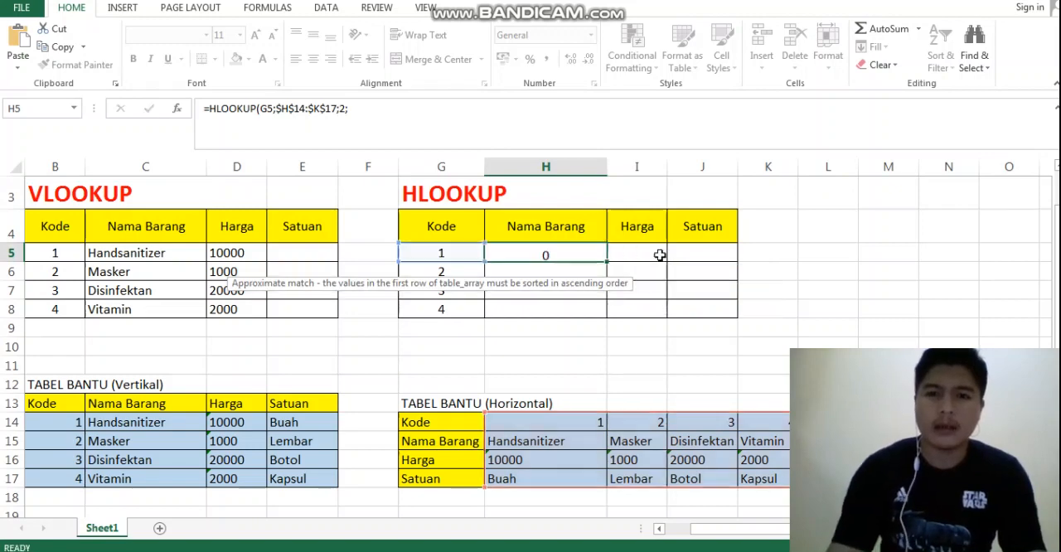
{"action": "left_click", "coordinate": [572, 252]}
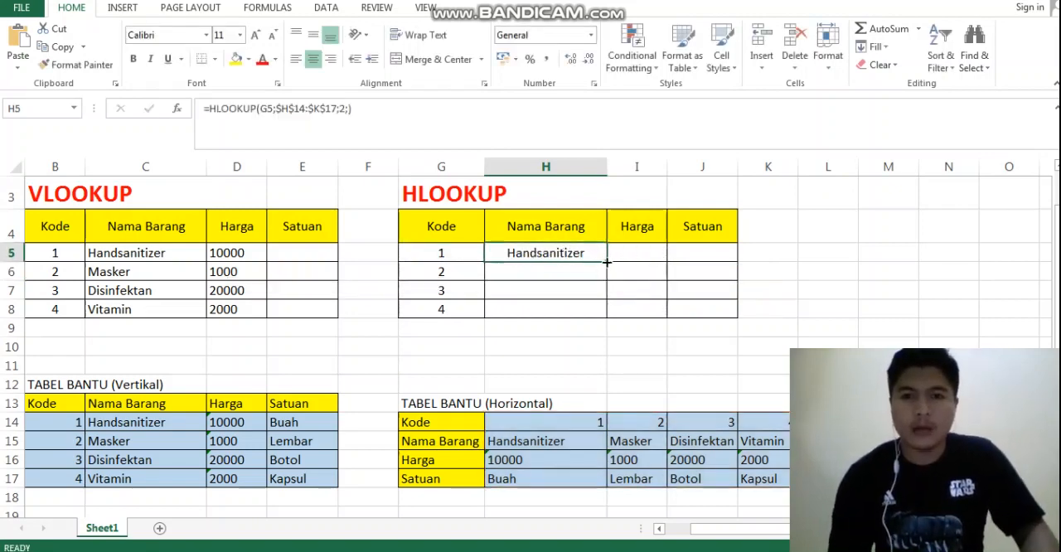
{"action": "left_click_drag", "start_coordinate": [607, 262], "coordinate": [606, 317]}
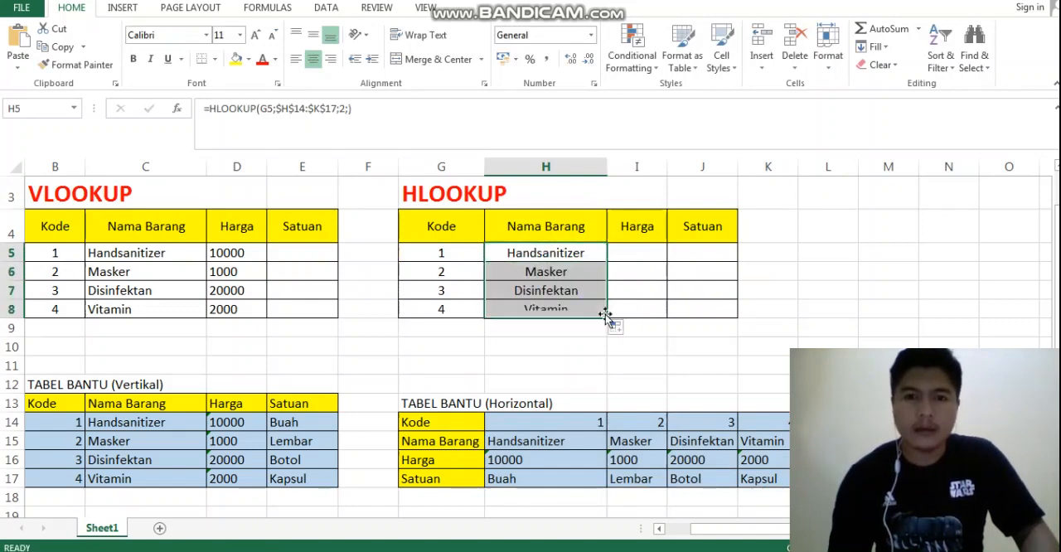
Test the HLOOKUP item name by entering code 4 in G5, and restore code 1
{"action": "left_click", "coordinate": [449, 253]}
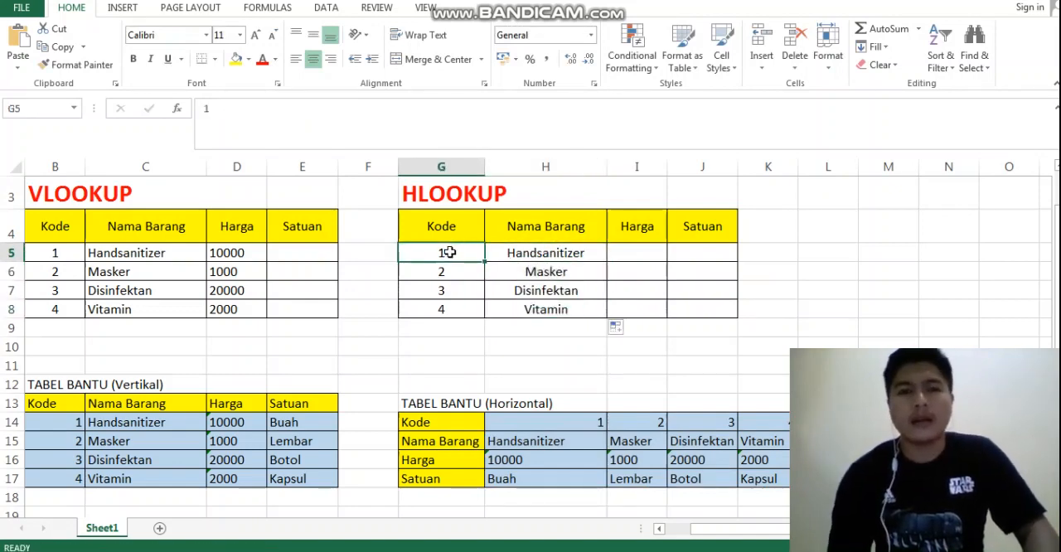
{"action": "type", "text": "4"}
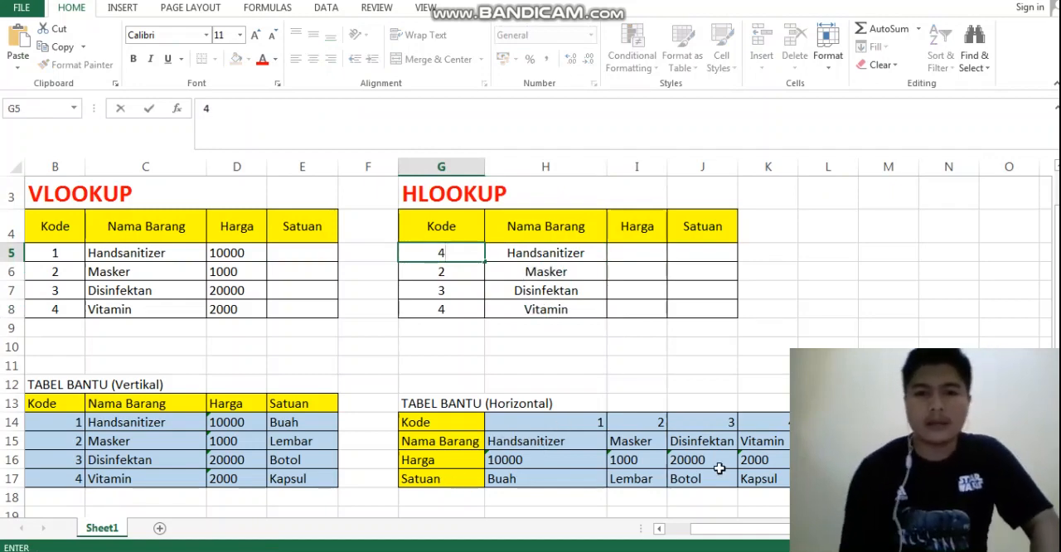
{"action": "key", "text": "Return"}
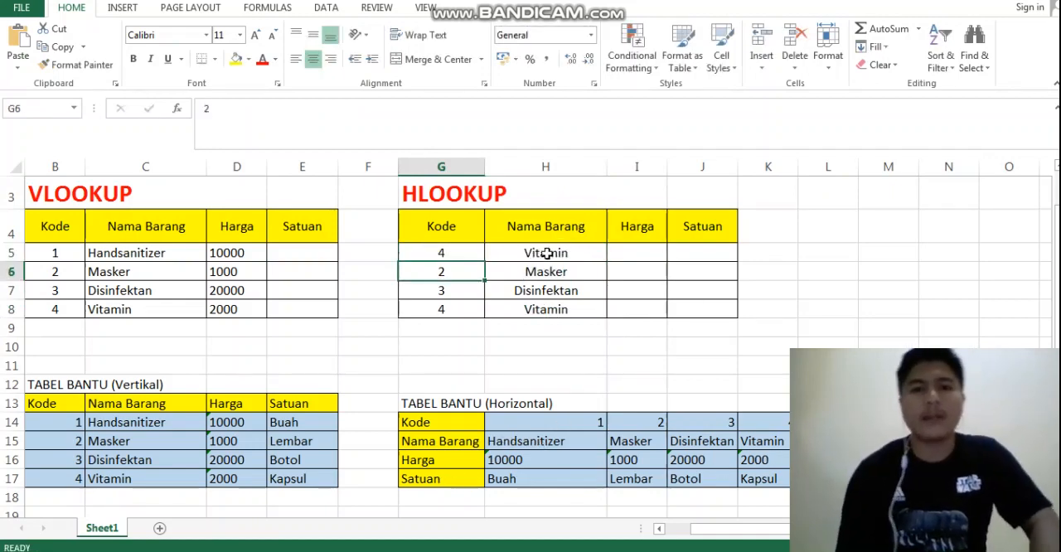
{"action": "left_click", "coordinate": [433, 256]}
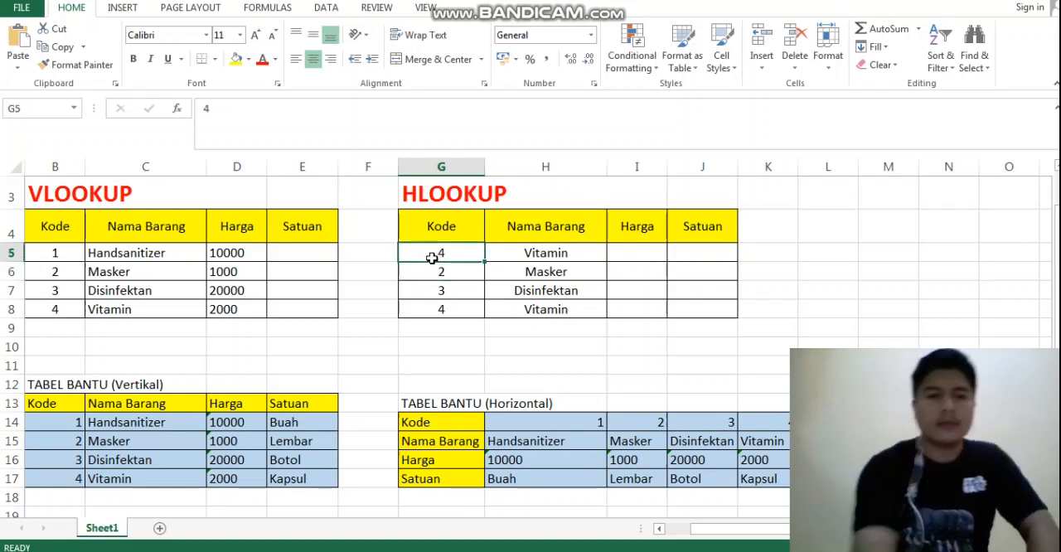
{"action": "type", "text": "1"}
{"action": "key", "text": "Return"}
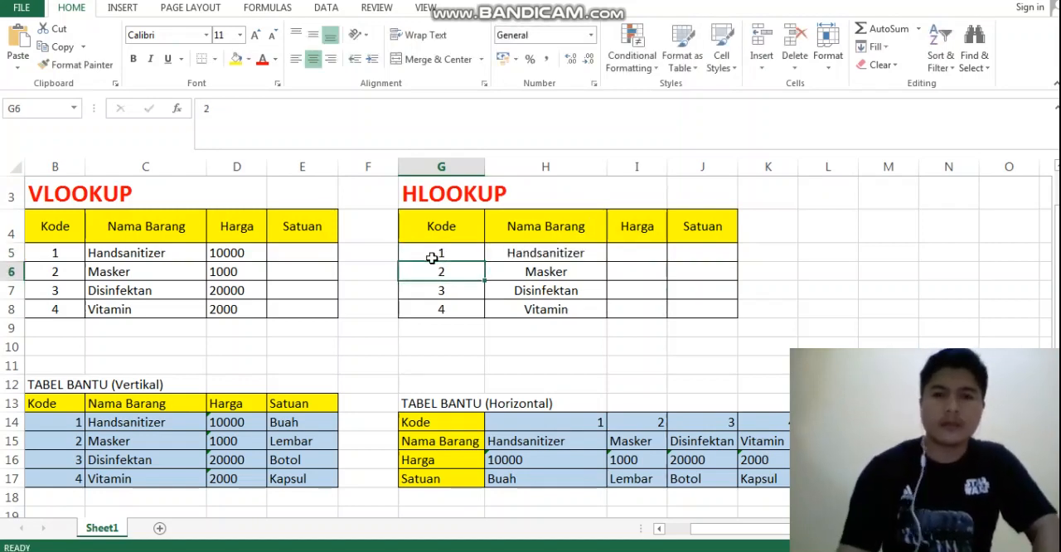
Copy the full HLOOKUP formula text from H5 into I5, the first Harga cell, keeping its references identical
{"action": "left_click", "coordinate": [643, 252]}
{"action": "left_click", "coordinate": [575, 254]}
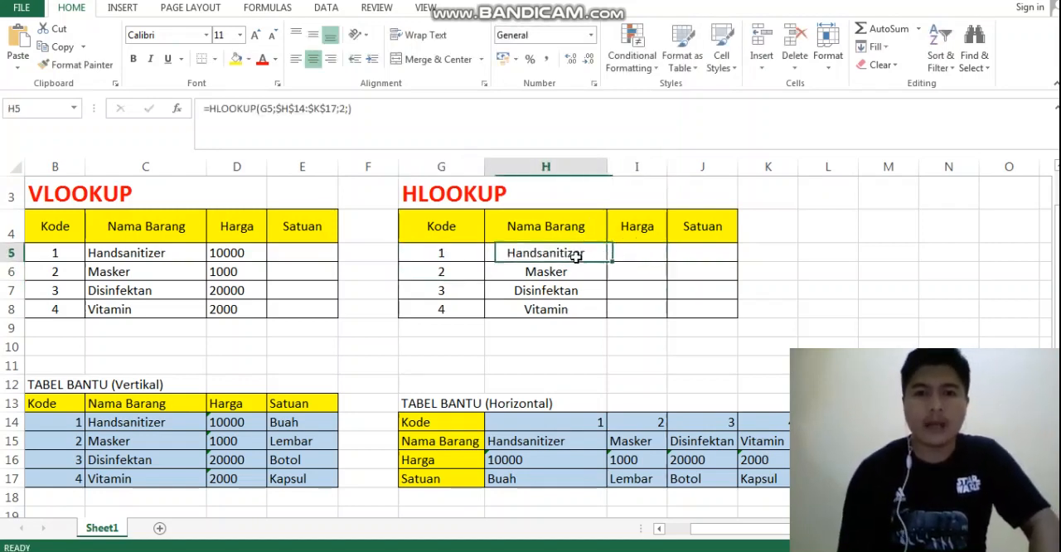
{"action": "left_click_drag", "start_coordinate": [362, 113], "coordinate": [202, 108]}
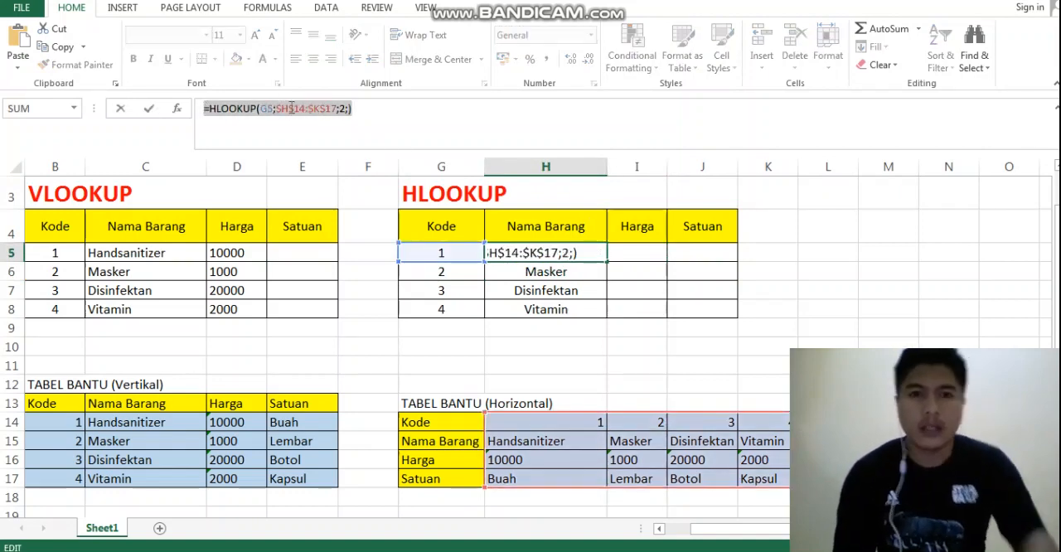
{"action": "left_click", "coordinate": [370, 111]}
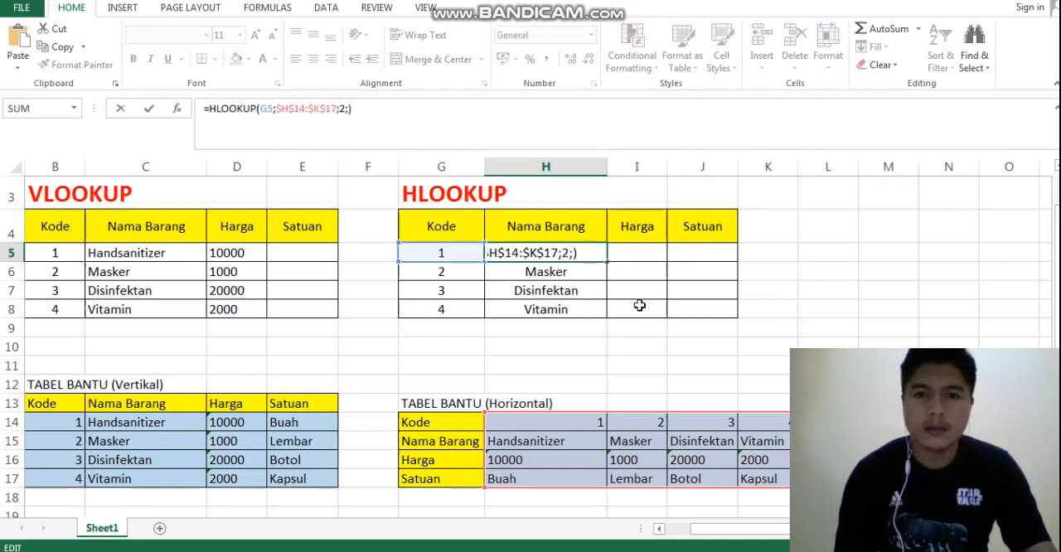
{"action": "left_click", "coordinate": [640, 305]}
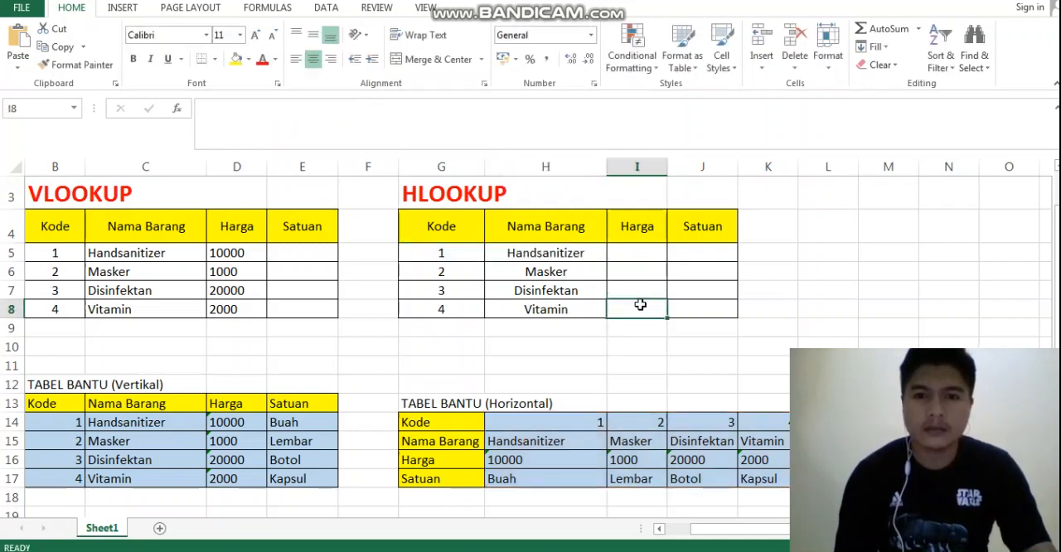
{"action": "left_click", "coordinate": [633, 256]}
{"action": "key", "text": "ctrl+v"}
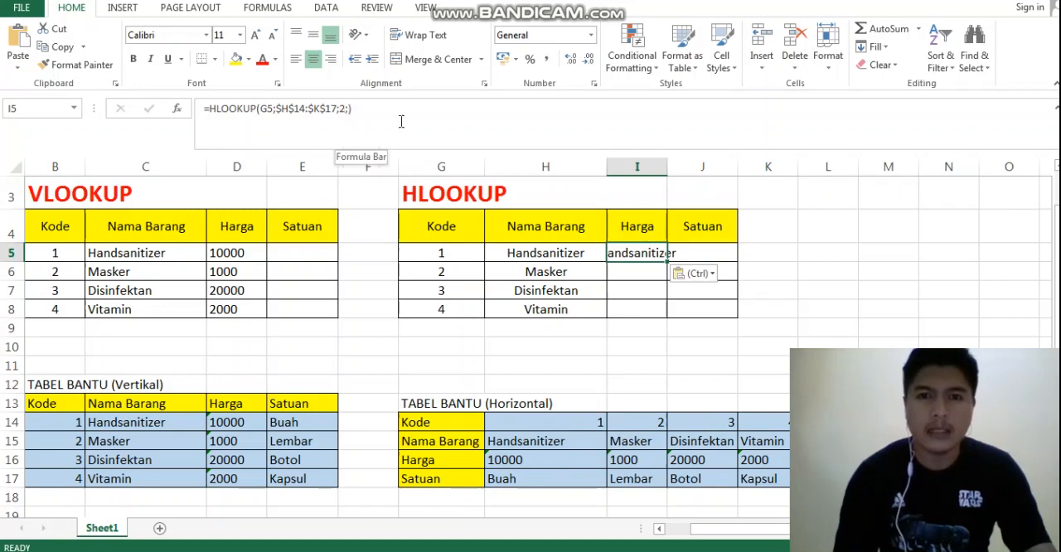
Set the row index in I5's HLOOKUP formula to 3 and fill the formula down through I8
{"action": "left_click", "coordinate": [343, 108]}
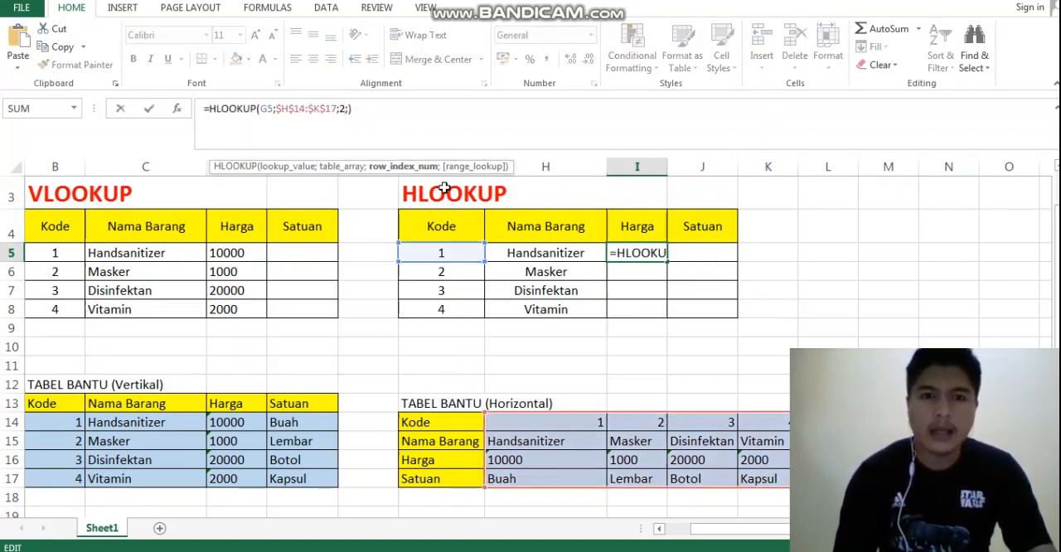
{"action": "key", "text": "BackSpace"}
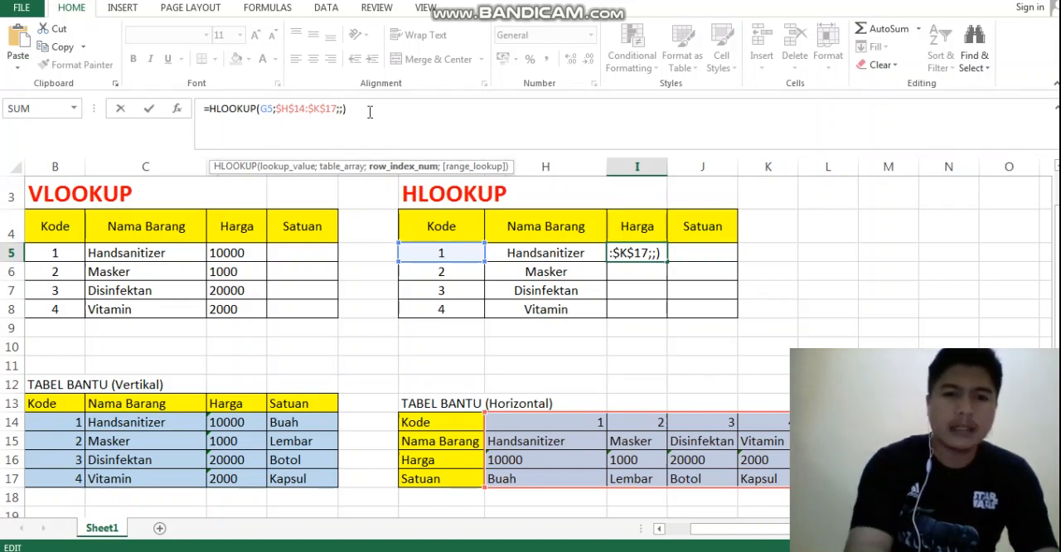
{"action": "type", "text": "3"}
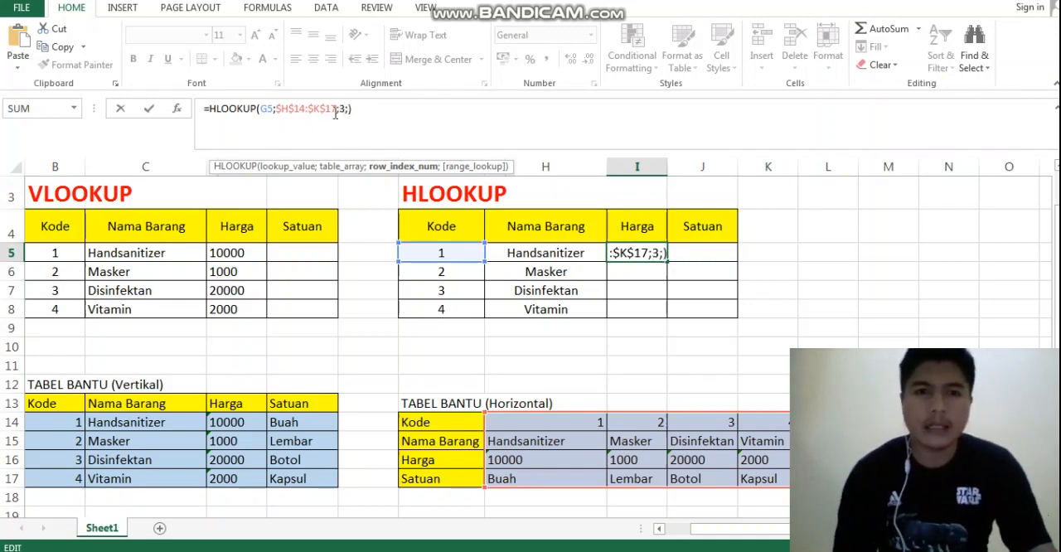
{"action": "key", "text": "Return"}
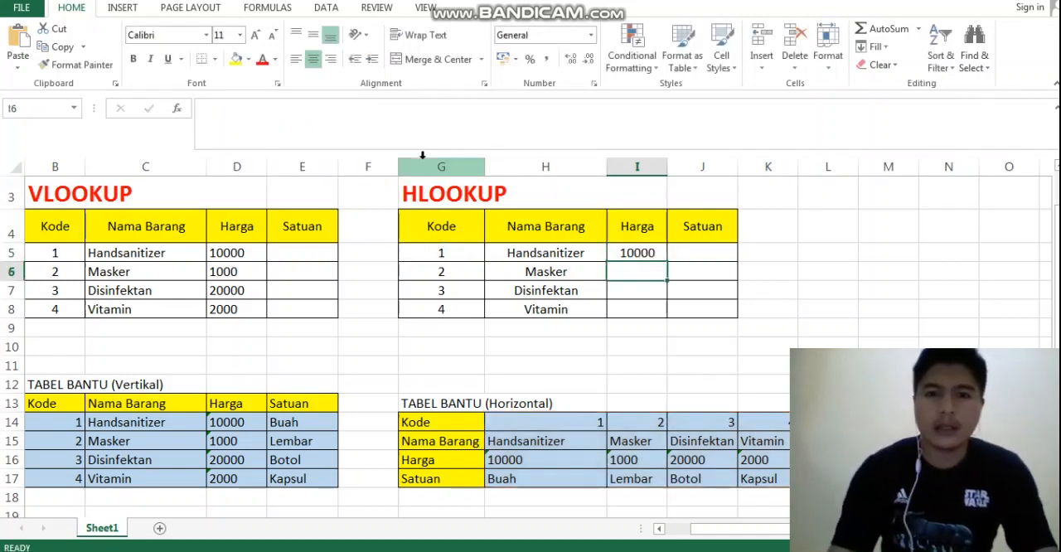
{"action": "left_click", "coordinate": [656, 253]}
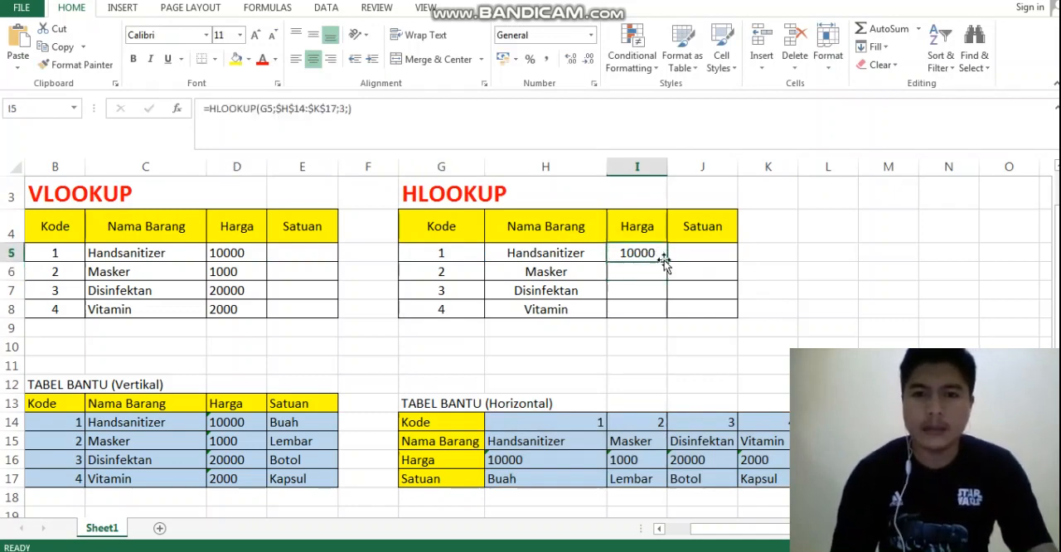
{"action": "left_click_drag", "start_coordinate": [667, 262], "coordinate": [660, 310]}
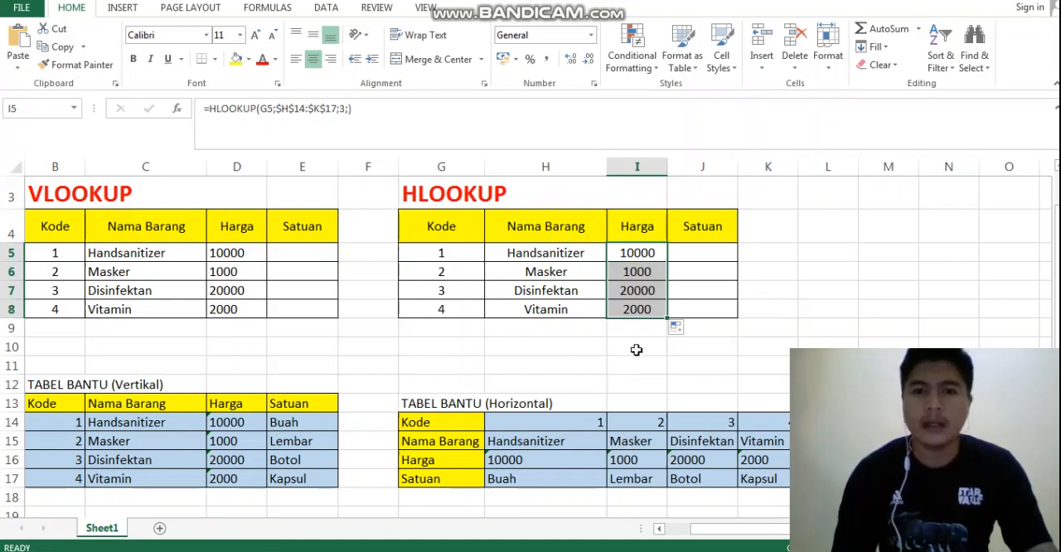
Test the HLOOKUP item name and Harga by entering code 3 in G8
{"action": "left_click", "coordinate": [445, 311]}
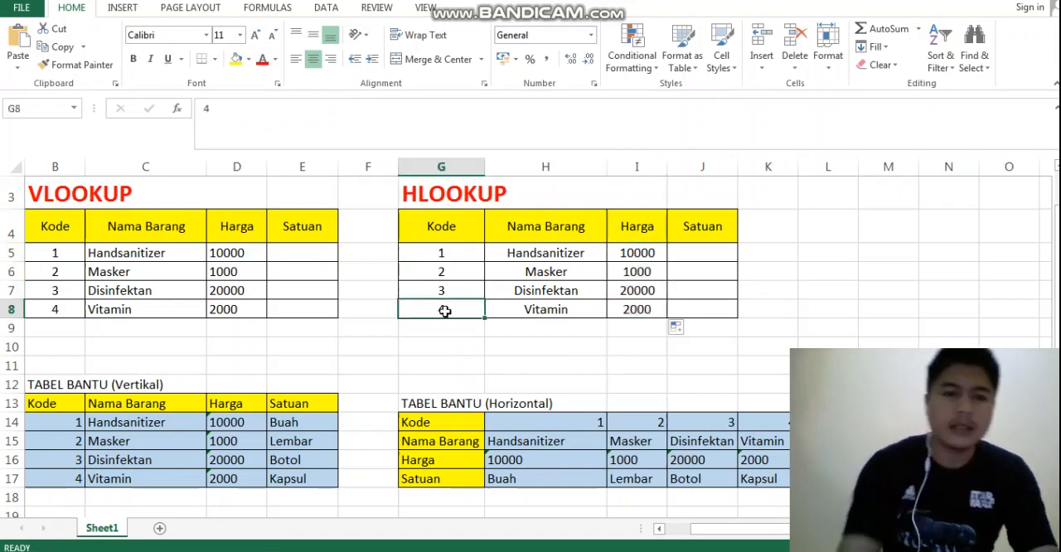
{"action": "type", "text": "3"}
{"action": "key", "text": "Return"}
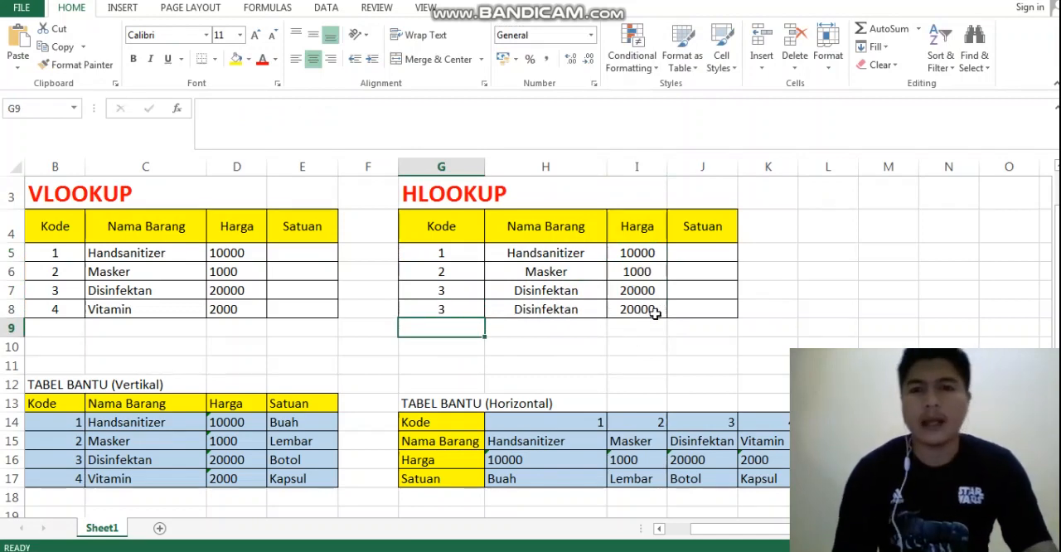
Restore code 4 in G8, the last Kode cell of the HLOOKUP table
{"action": "left_click", "coordinate": [443, 308]}
{"action": "type", "text": "4"}
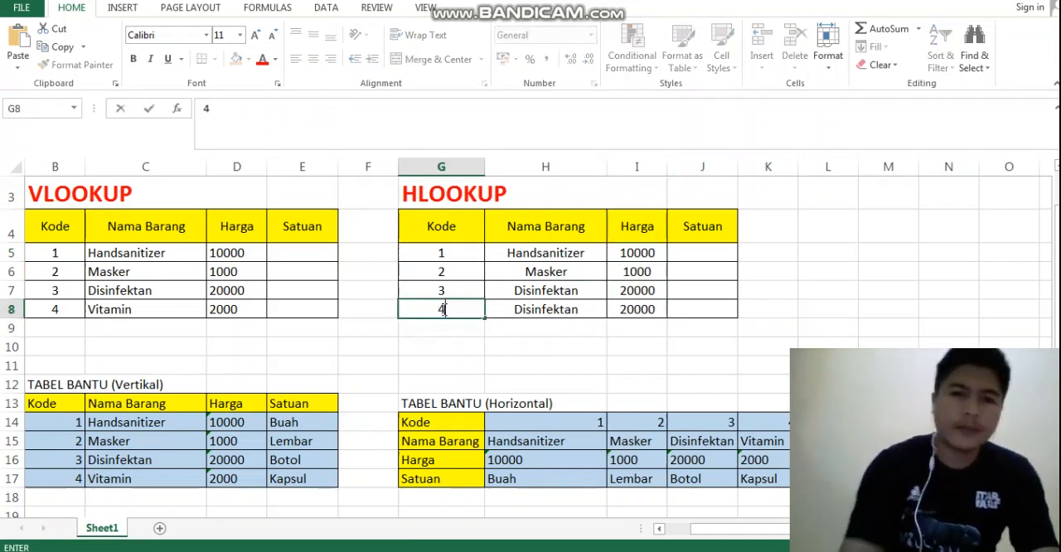
{"action": "key", "text": "Return"}
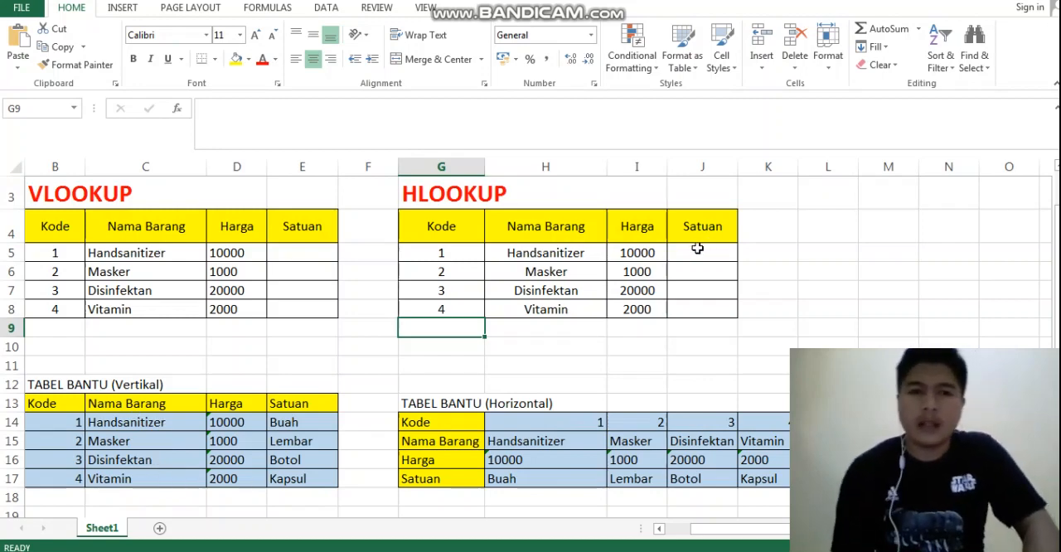
Copy the full VLOOKUP formula text from D5 into E5, the first Satuan cell, keeping its references identical
{"action": "left_click", "coordinate": [305, 254]}
{"action": "left_click", "coordinate": [234, 254]}
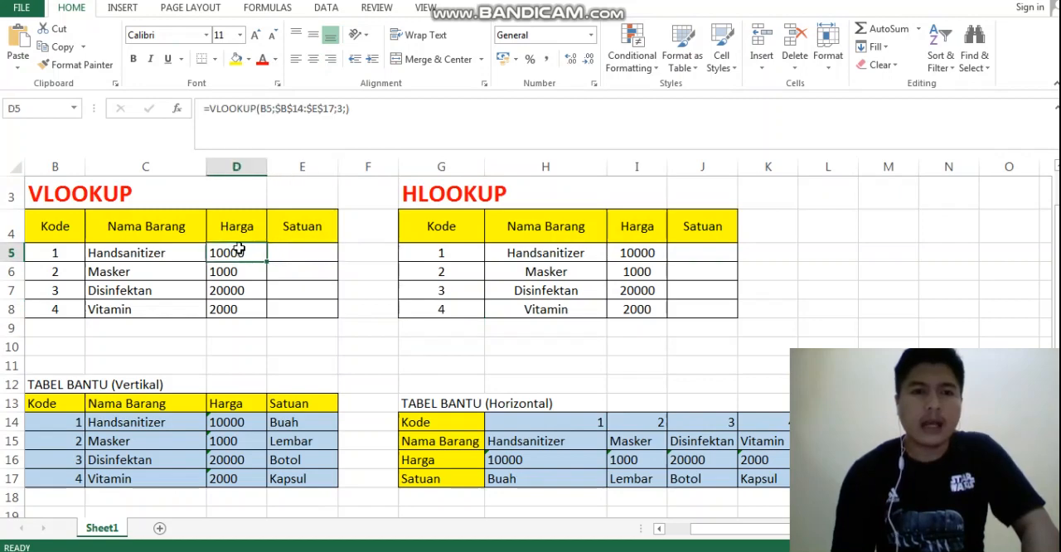
{"action": "left_click_drag", "start_coordinate": [347, 109], "coordinate": [190, 114]}
{"action": "key", "text": "ctrl+c"}
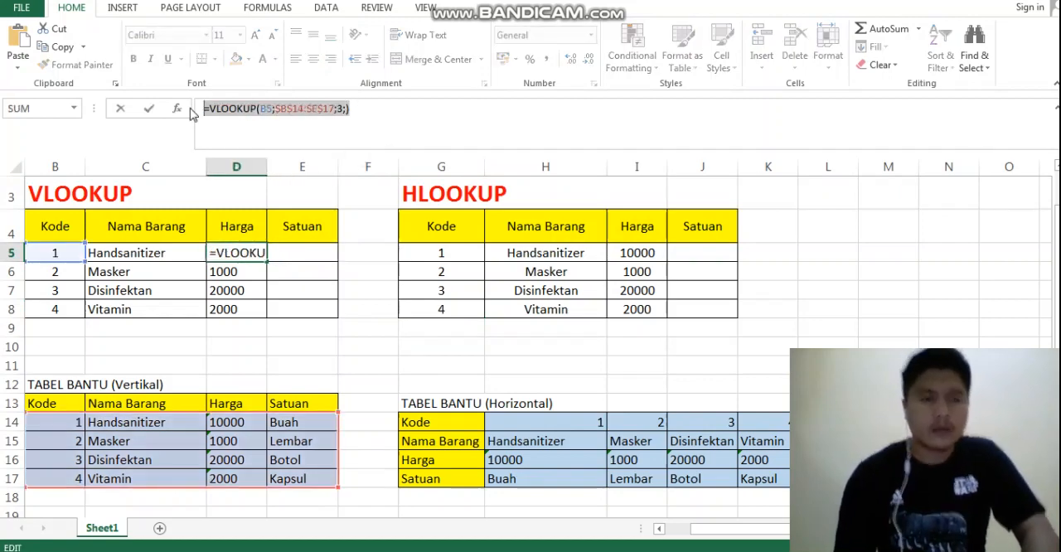
{"action": "left_click", "coordinate": [333, 135]}
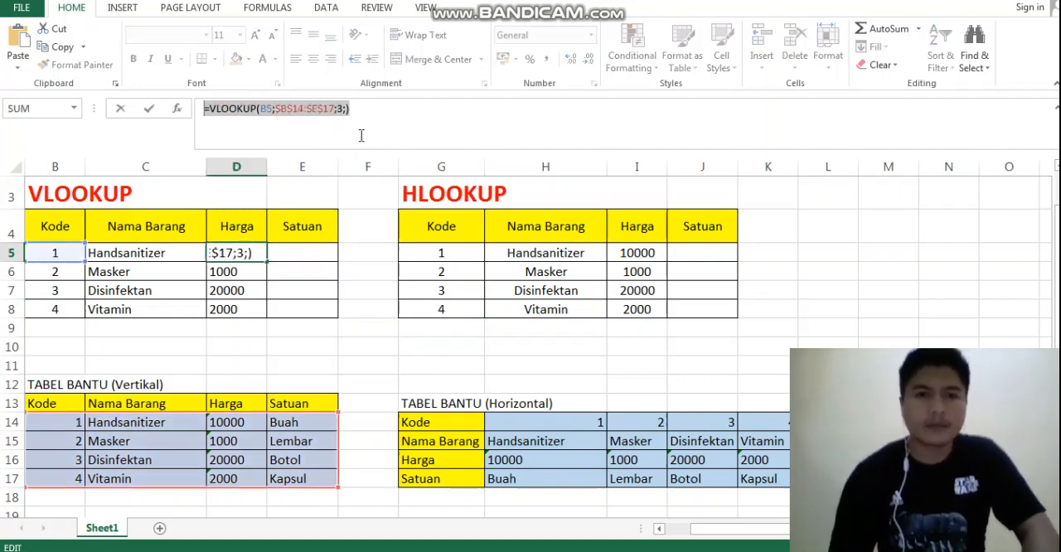
{"action": "left_click", "coordinate": [321, 247]}
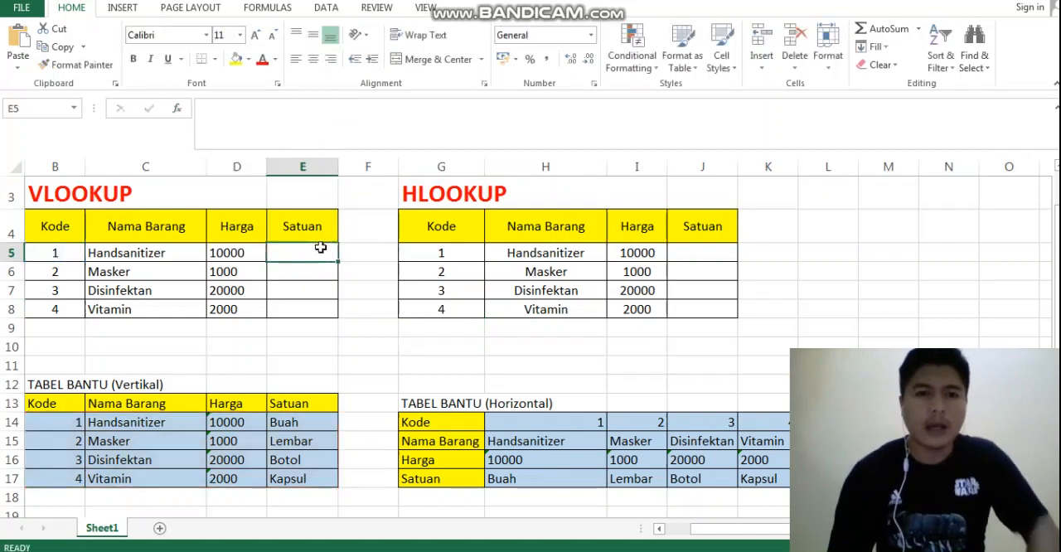
{"action": "type", "text": "=VLOOKUP(B5;$B$14:$E$17;3)"}
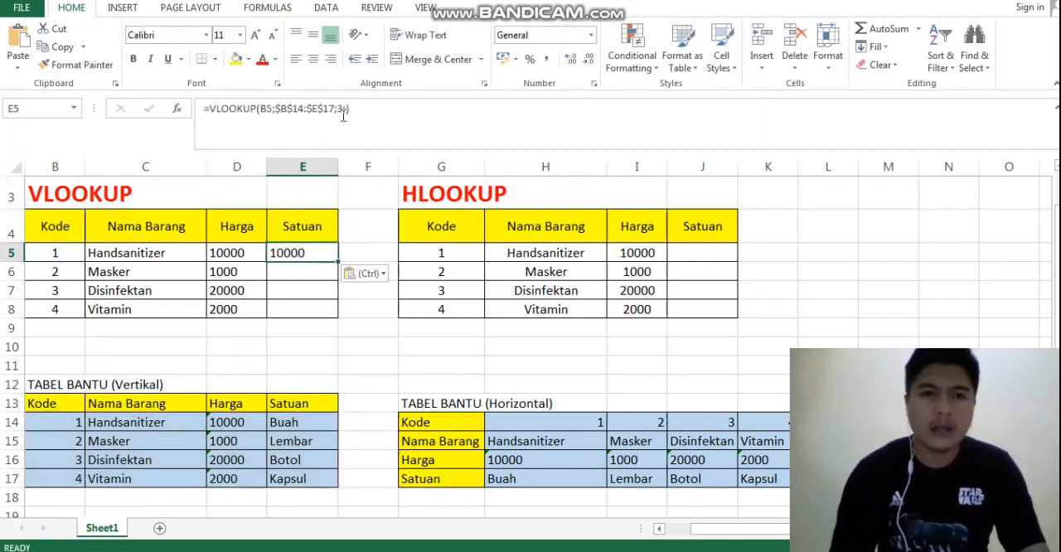
Set the column index in E5's VLOOKUP formula to 4 and fill the formula down through E8
{"action": "left_click", "coordinate": [342, 112]}
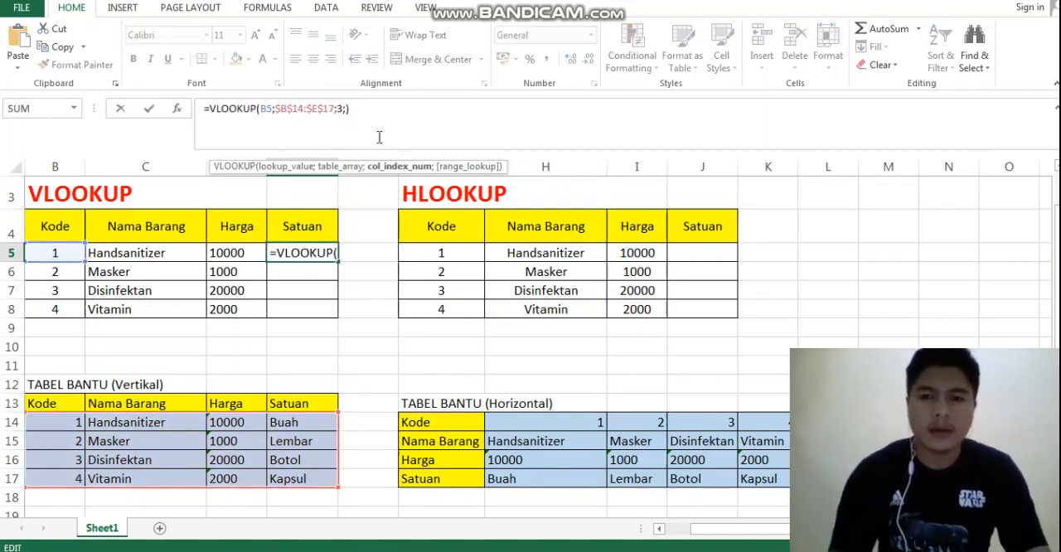
{"action": "key", "text": "BackSpace"}
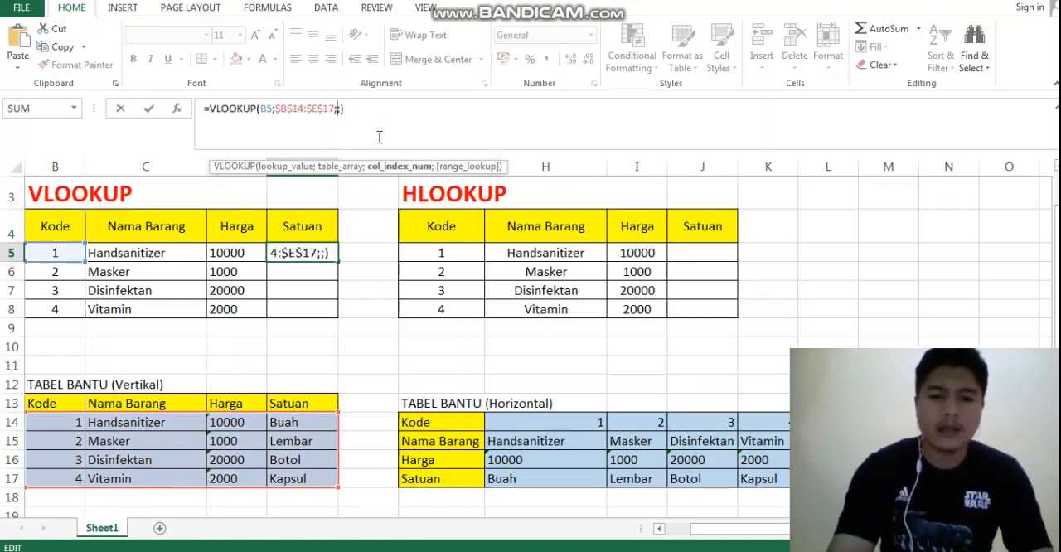
{"action": "type", "text": "4"}
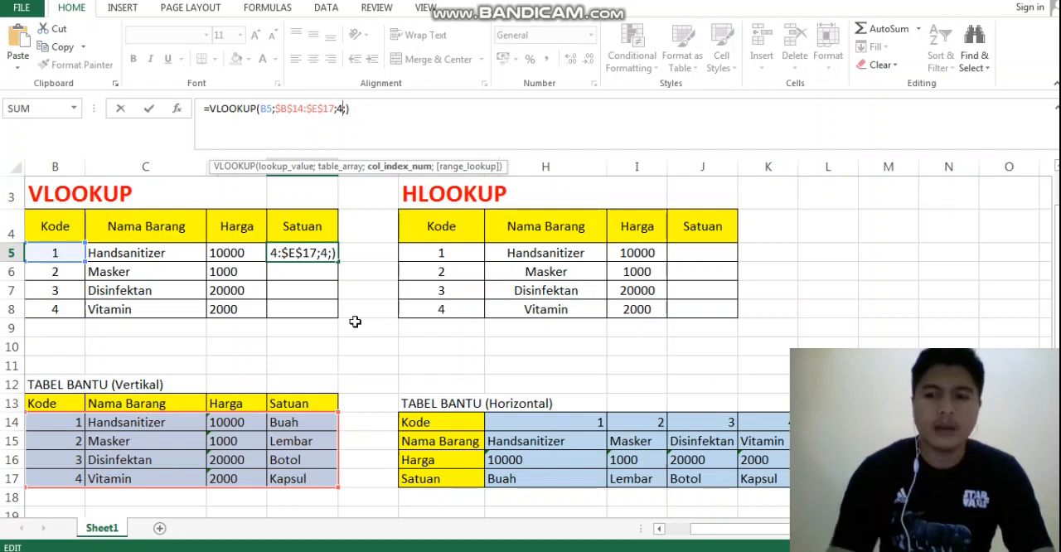
{"action": "key", "text": "Return"}
{"action": "left_click", "coordinate": [315, 255]}
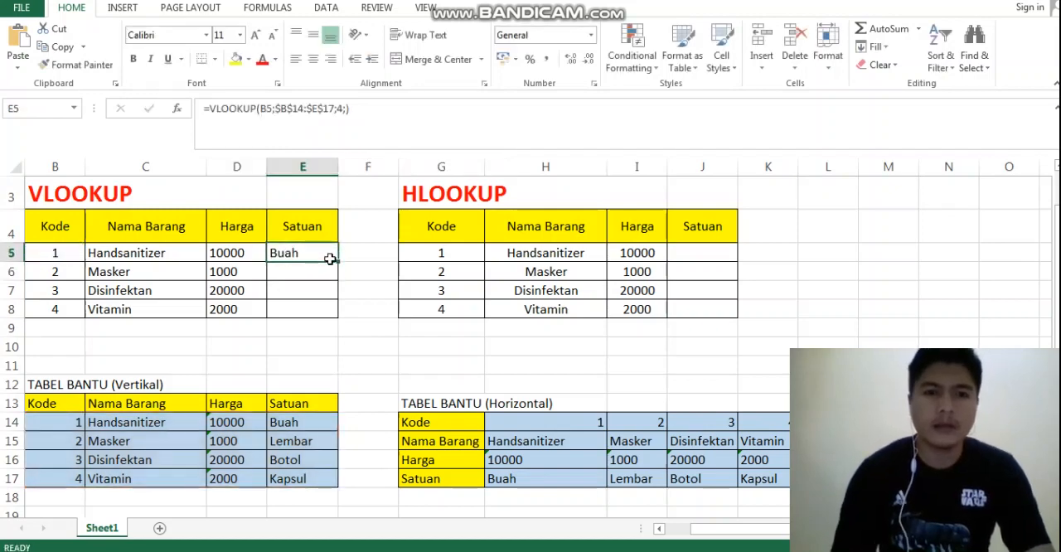
{"action": "left_click_drag", "start_coordinate": [338, 262], "coordinate": [331, 316]}
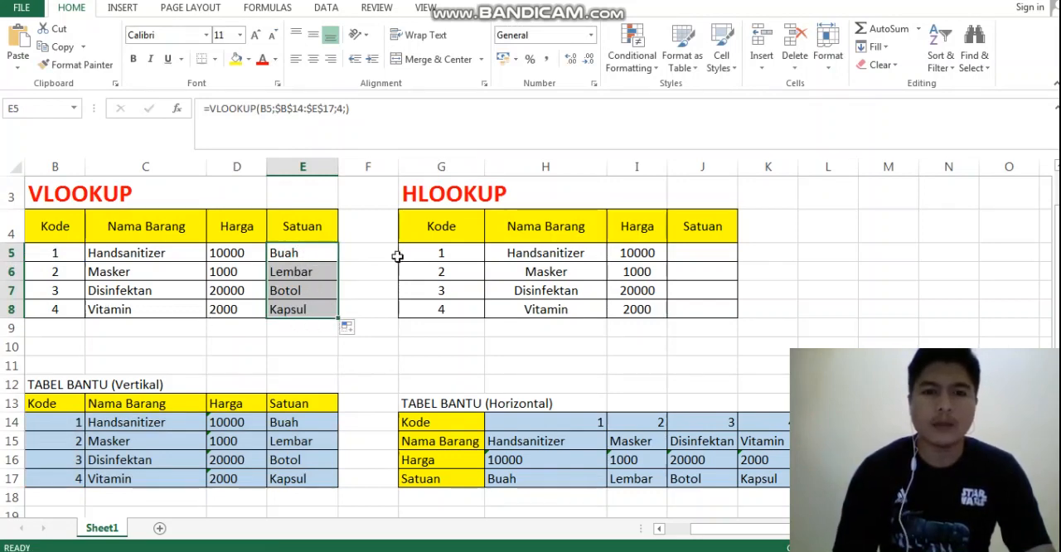
Paste the copied VLOOKUP formula into J5, the HLOOKUP table's first Satuan cell, and set its column index to 4
{"action": "left_click", "coordinate": [712, 254]}
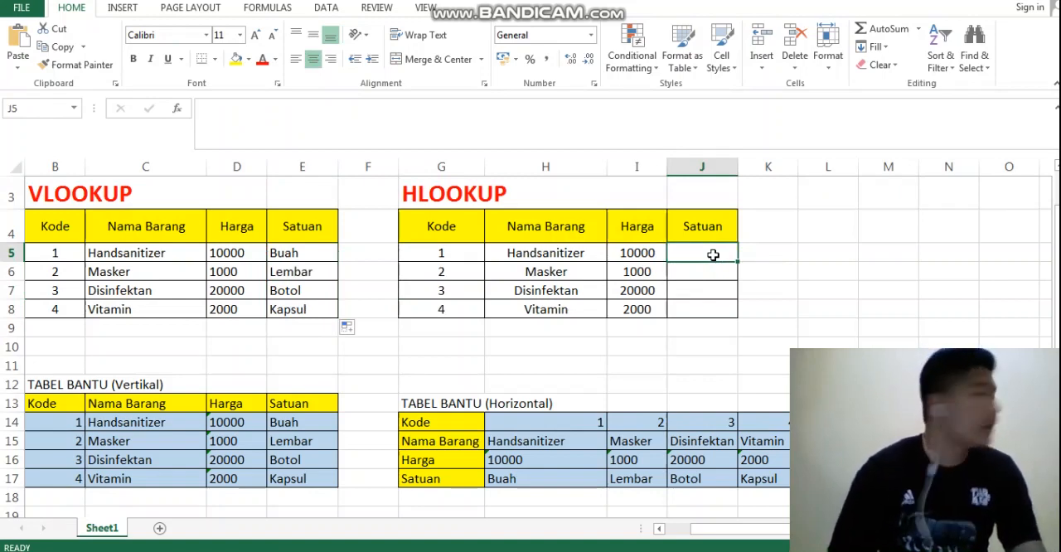
{"action": "key", "text": "ctrl+v"}
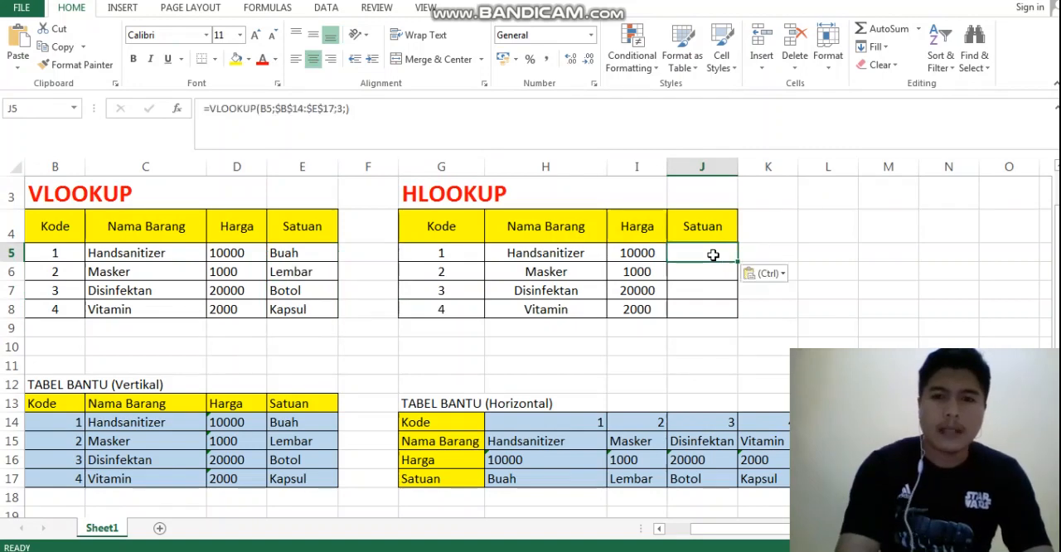
{"action": "left_click", "coordinate": [341, 109]}
{"action": "key", "text": "BackSpace"}
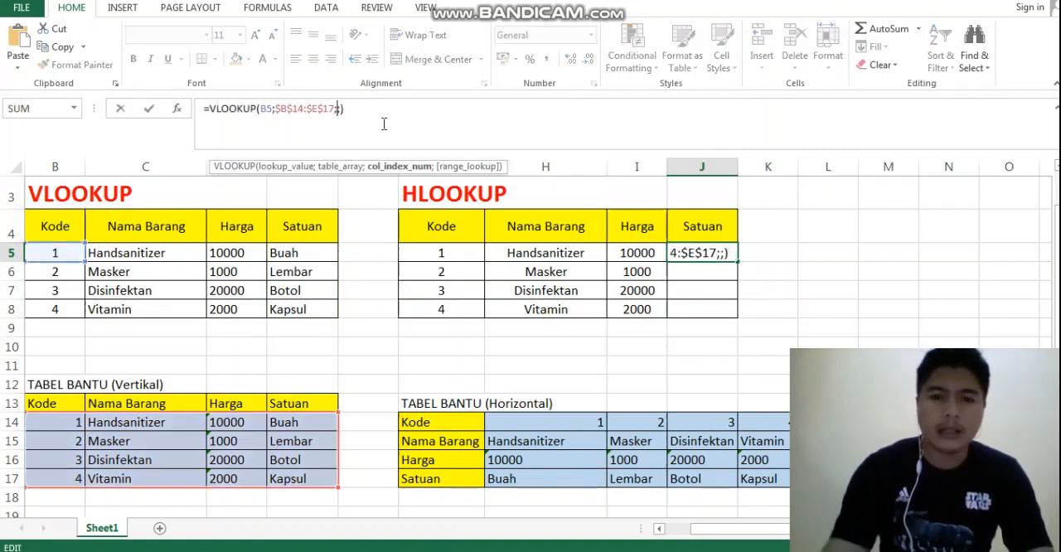
{"action": "type", "text": "4"}
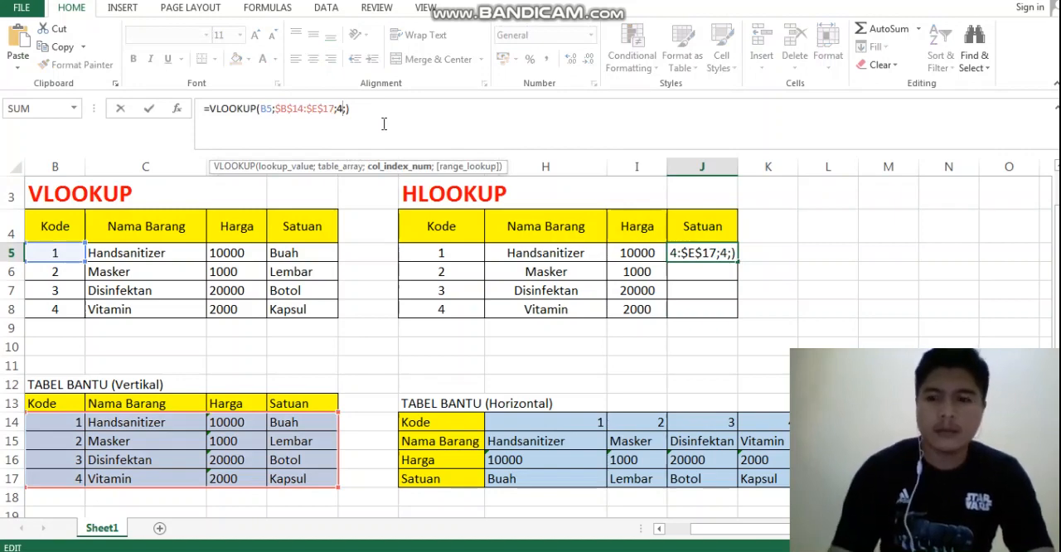
{"action": "key", "text": "Return"}
Fill J5's Satuan formula down through J8
{"action": "left_click", "coordinate": [702, 253]}
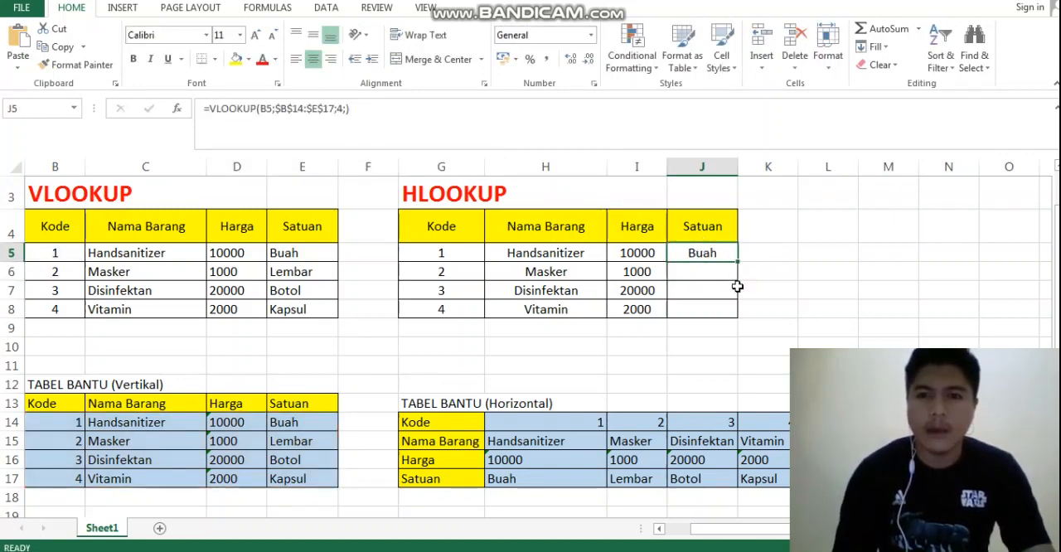
{"action": "left_click_drag", "start_coordinate": [737, 262], "coordinate": [735, 315]}
{"action": "left_click", "coordinate": [788, 295]}
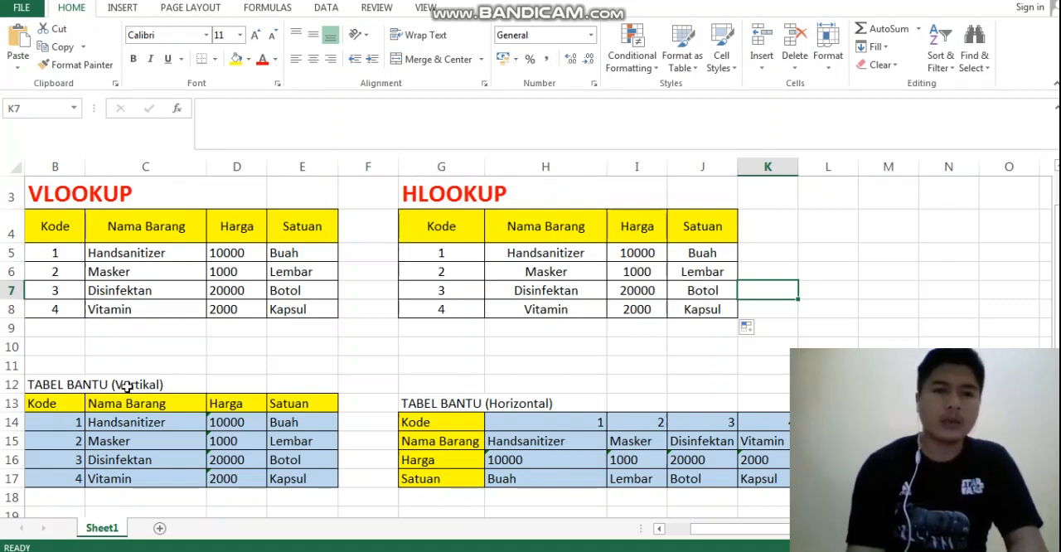
{"action": "left_click_drag", "start_coordinate": [118, 426], "coordinate": [125, 497]}
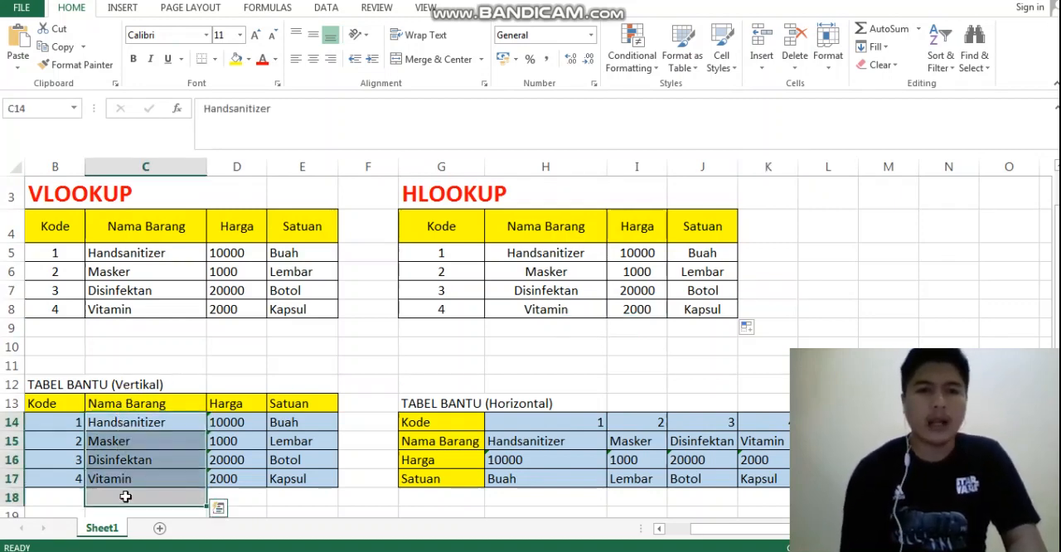
{"action": "left_click", "coordinate": [531, 197]}
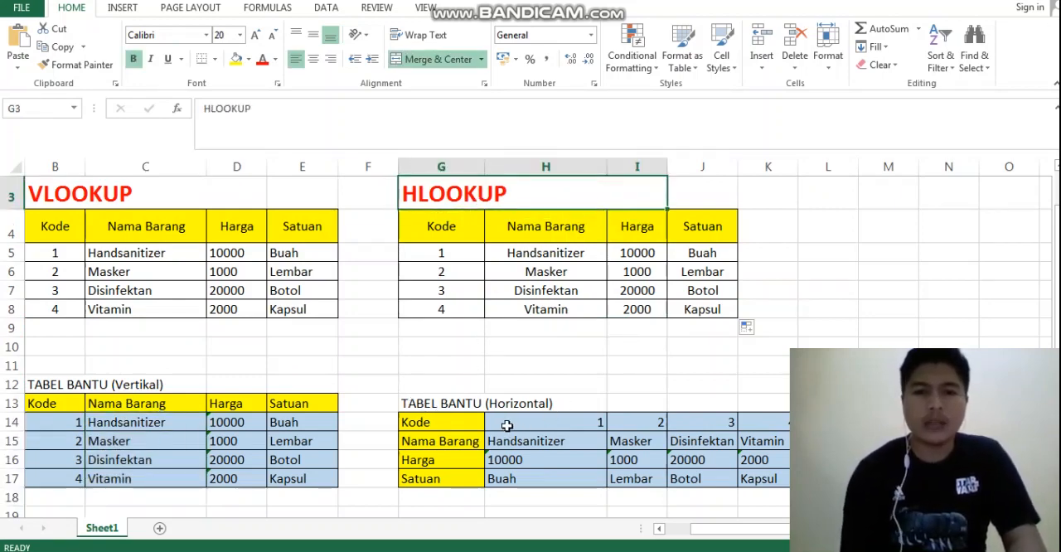
{"action": "left_click_drag", "start_coordinate": [507, 426], "coordinate": [752, 426]}
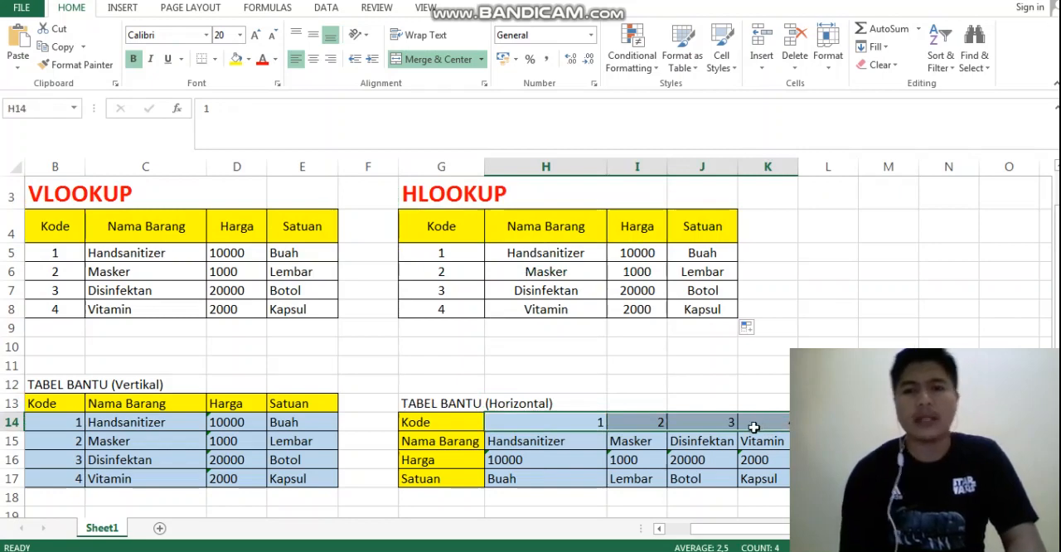
{"action": "left_click", "coordinate": [800, 285]}
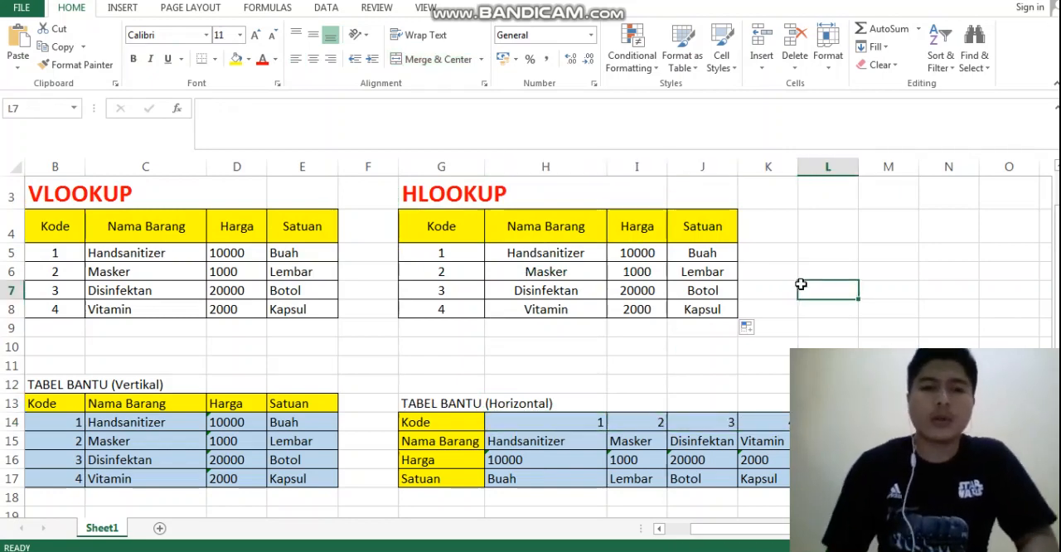